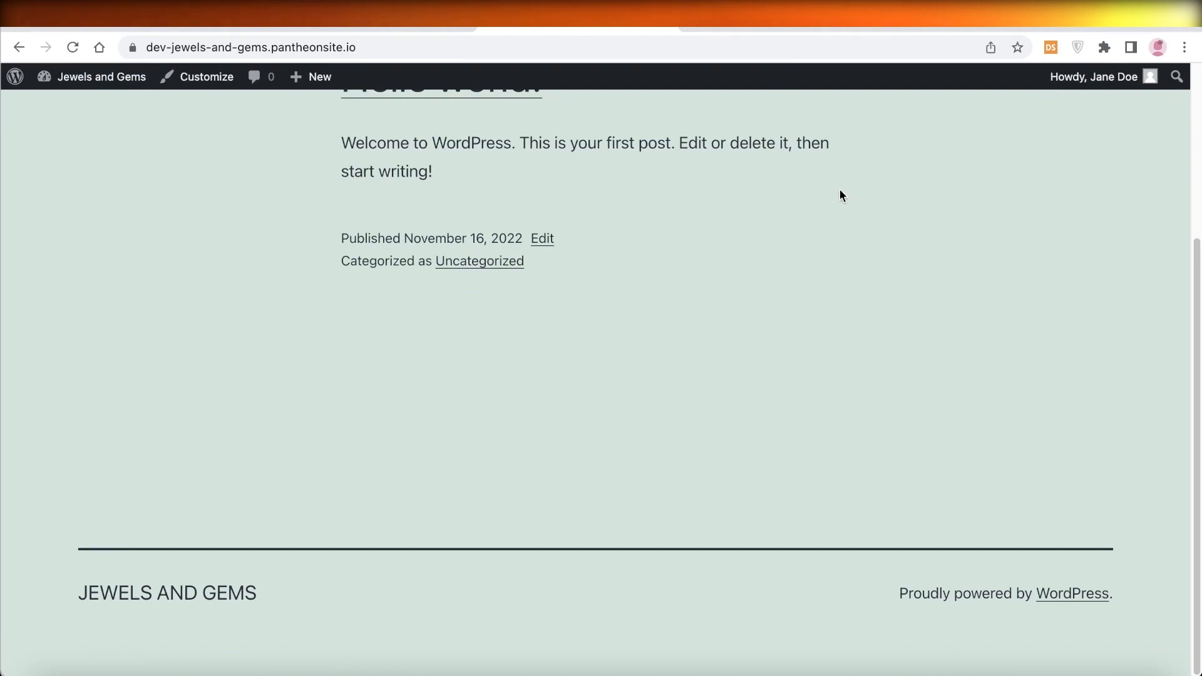
Return from the live Jewels and Gems site to the WordPress dashboard and open the page for adding plugins
{"action": "scroll", "coordinate": [406, 175], "scroll_direction": "up", "scroll_amount": 5}
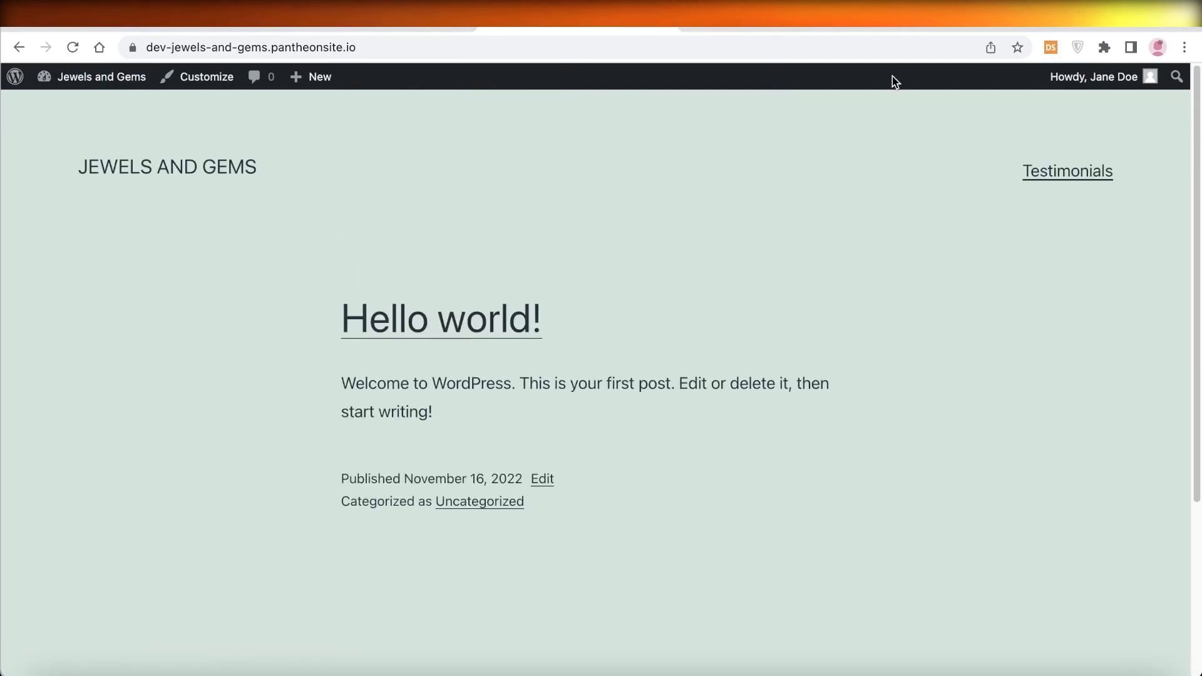
{"action": "left_click", "coordinate": [19, 47]}
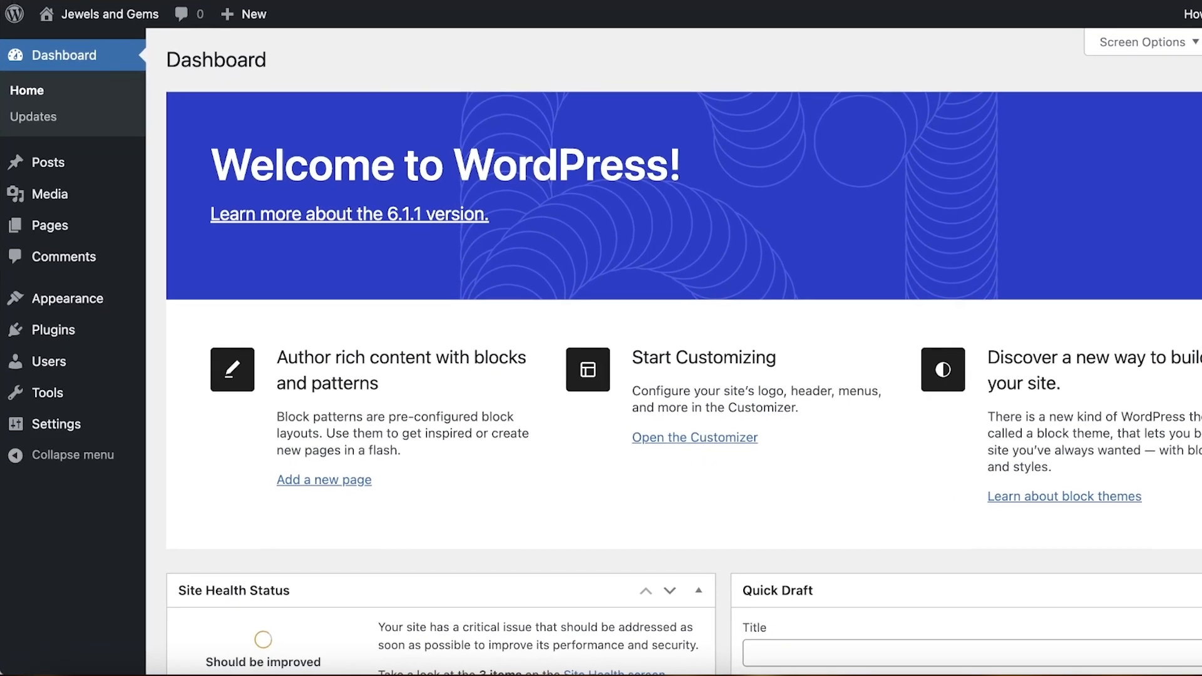
{"action": "mouse_move", "coordinate": [89, 358]}
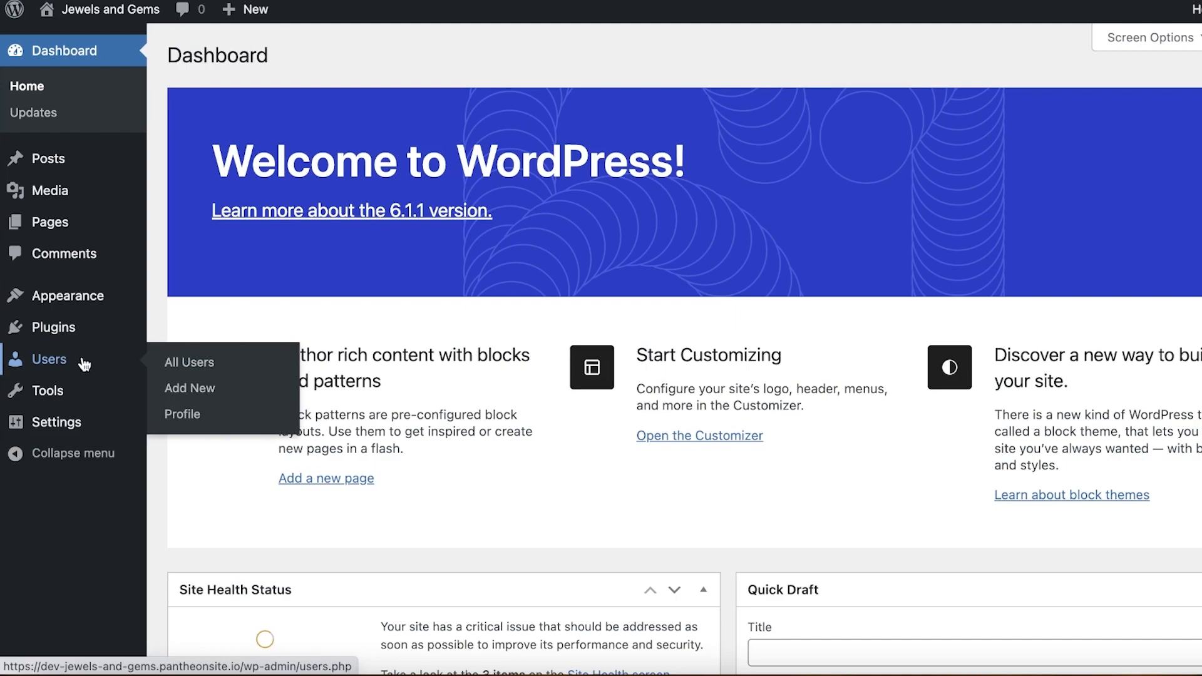
{"action": "mouse_move", "coordinate": [59, 343]}
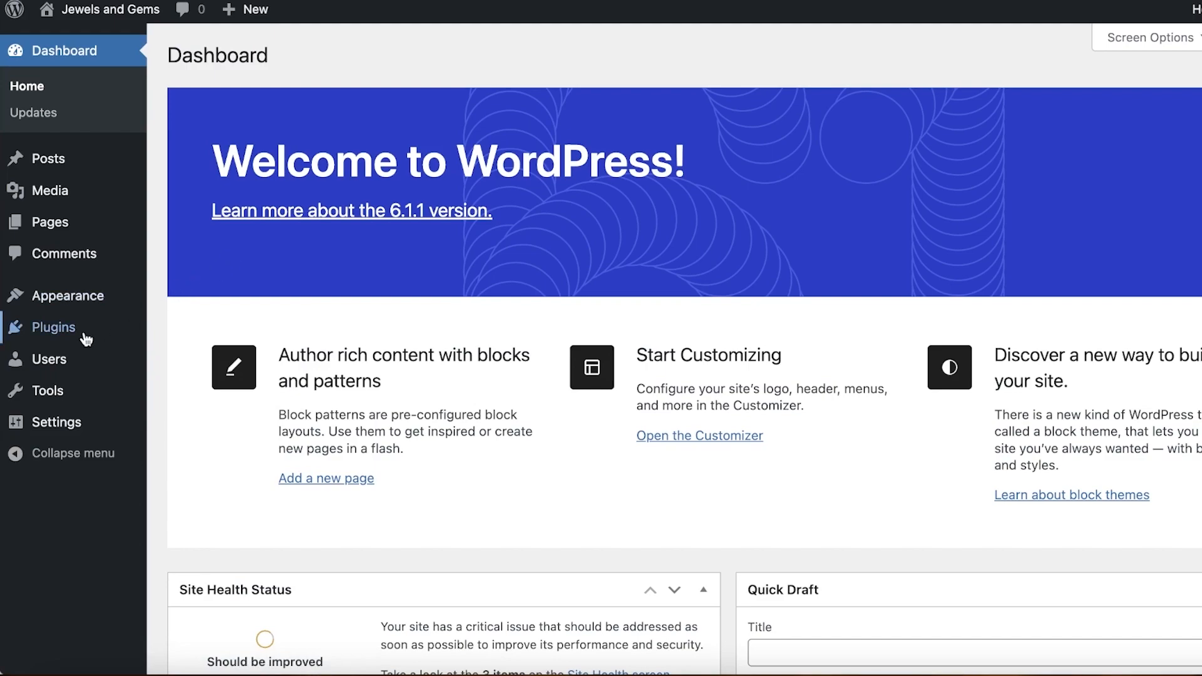
{"action": "left_click", "coordinate": [193, 322]}
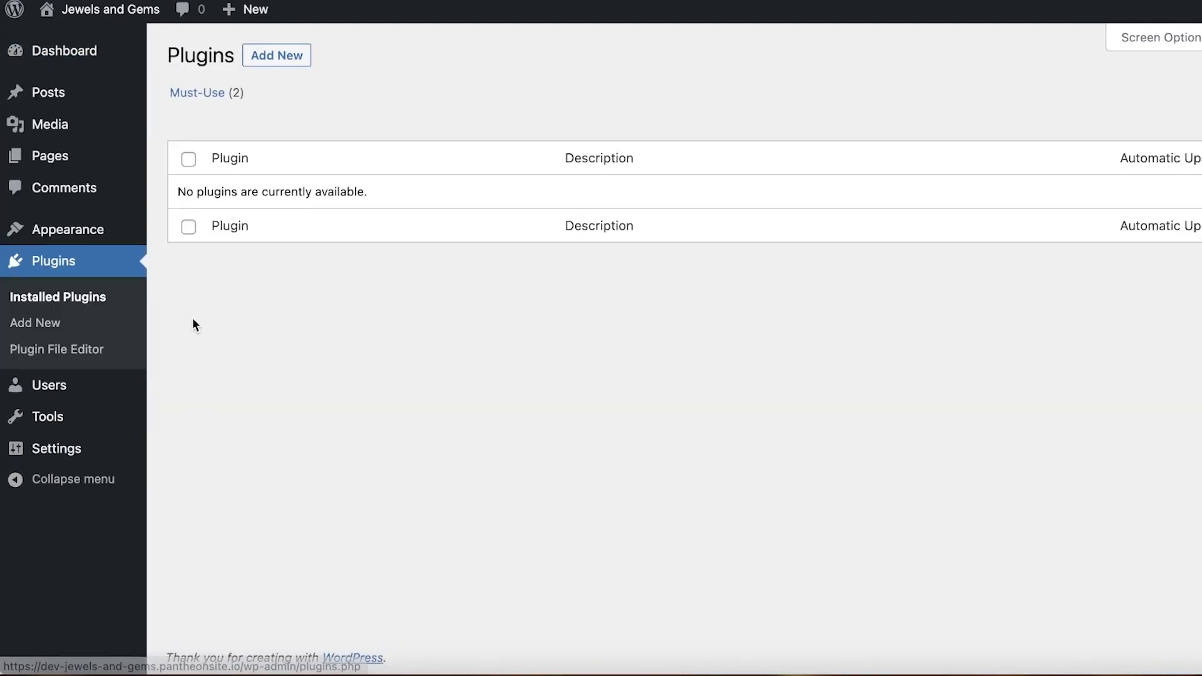
{"action": "left_click", "coordinate": [288, 61]}
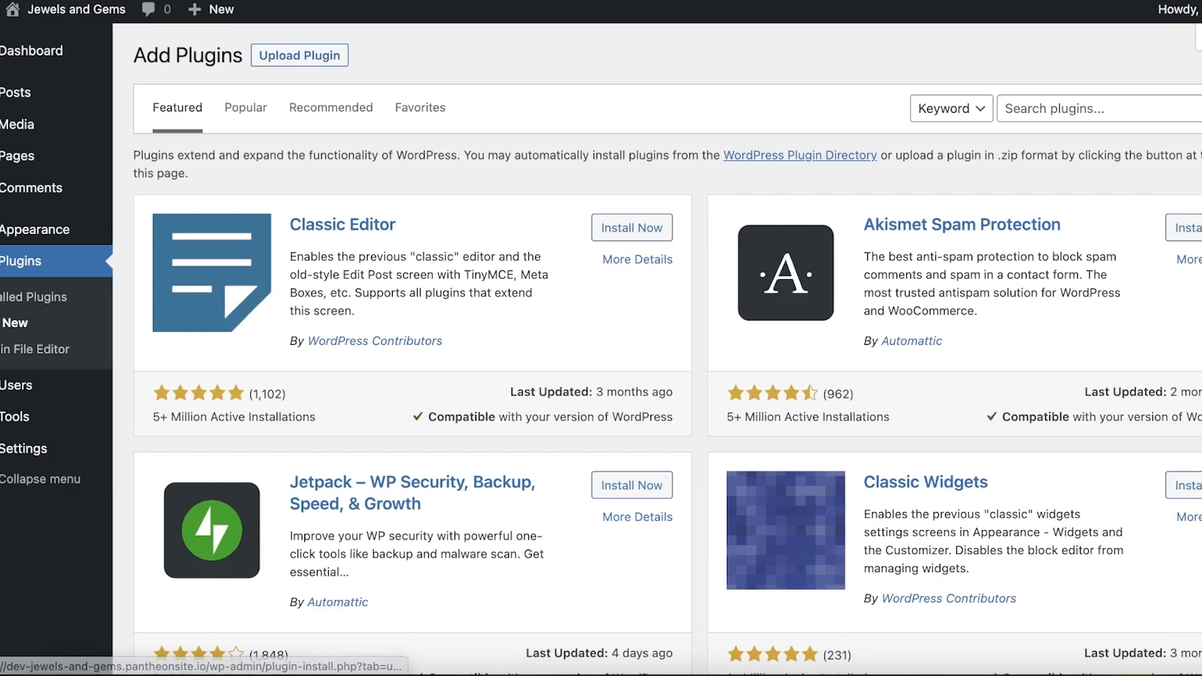
Search the plugin directory for "elementor", and install and activate Elementor Website Builder
{"action": "left_click", "coordinate": [983, 109]}
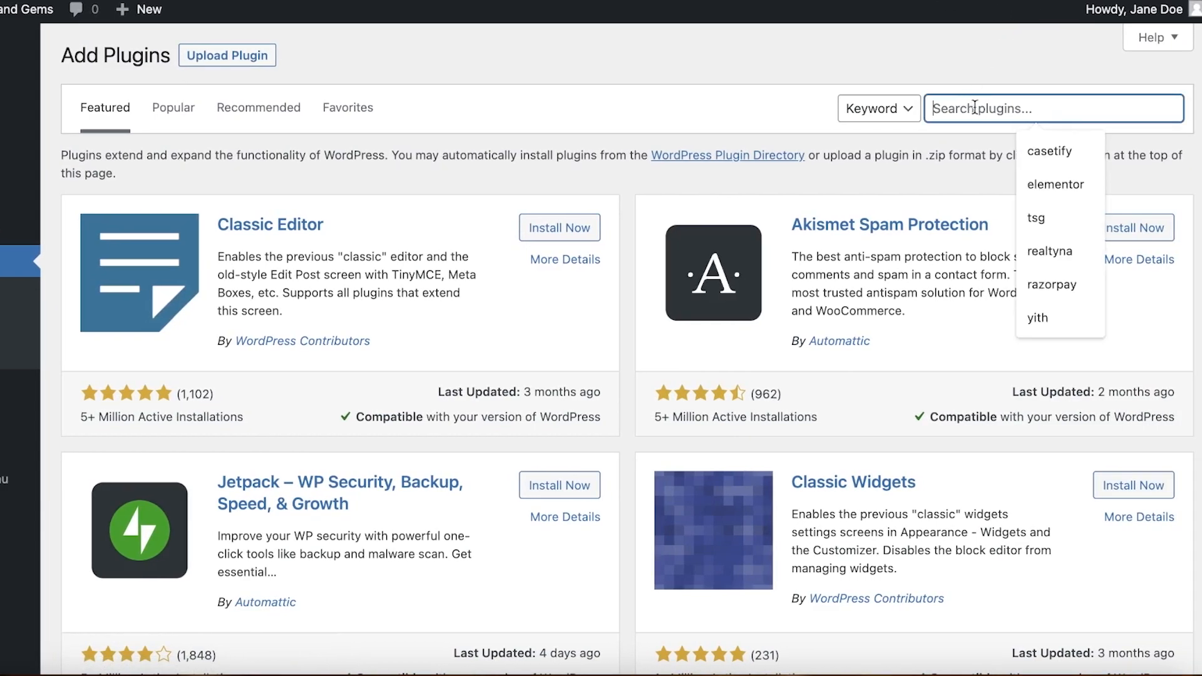
{"action": "left_click", "coordinate": [1037, 185]}
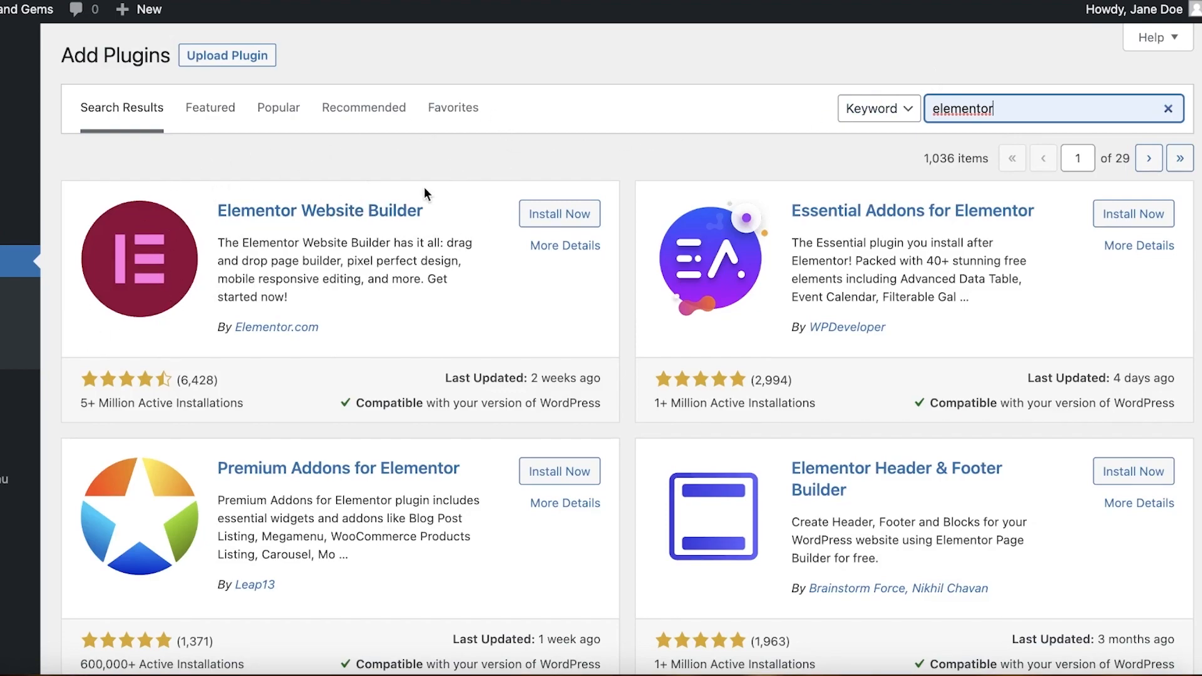
{"action": "left_click", "coordinate": [555, 217]}
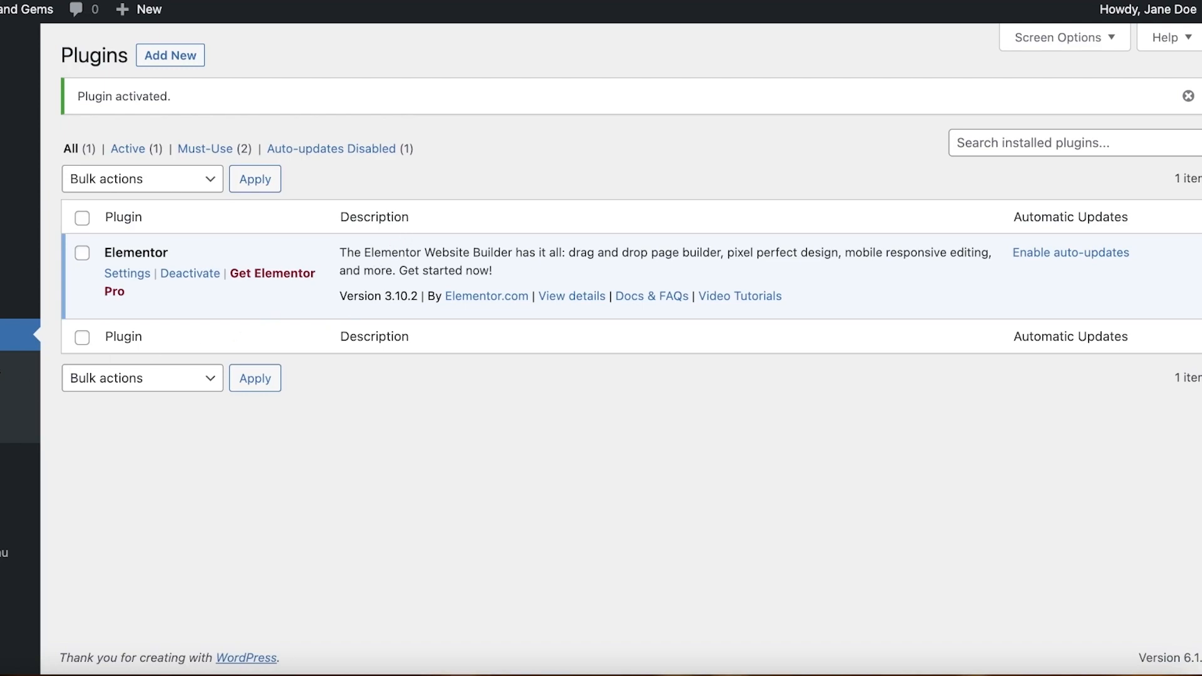
View the live site and return to the WordPress admin to list the site's pages
{"action": "mouse_move", "coordinate": [55, 237]}
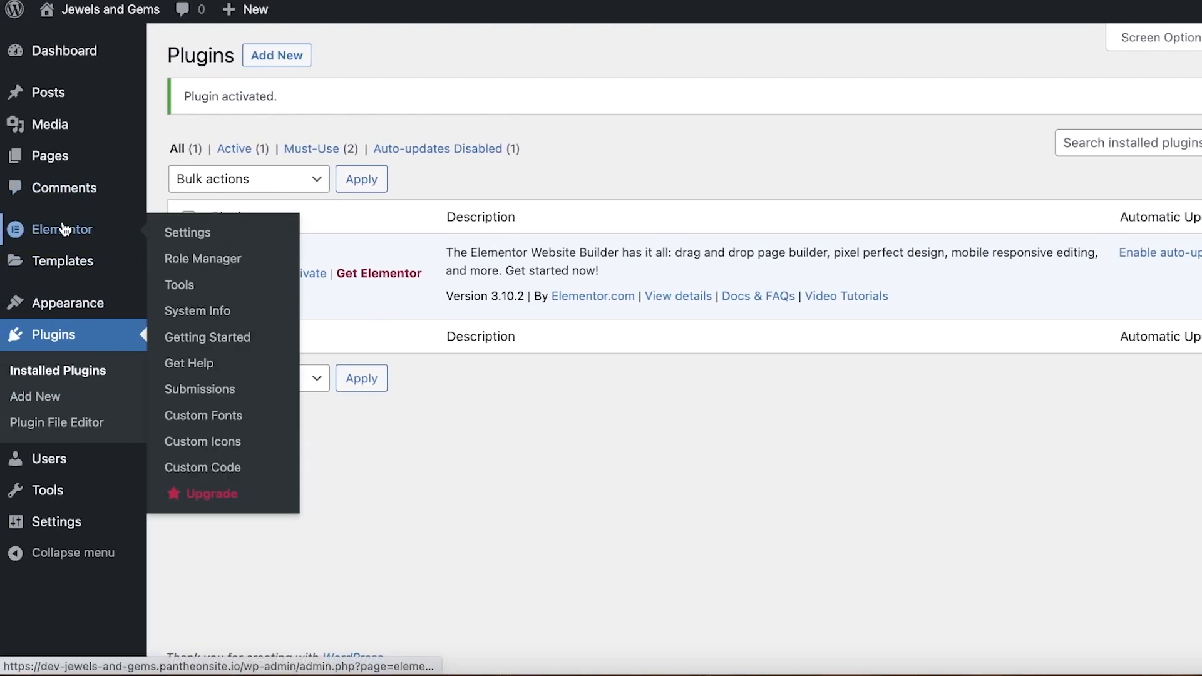
{"action": "left_click", "coordinate": [63, 230]}
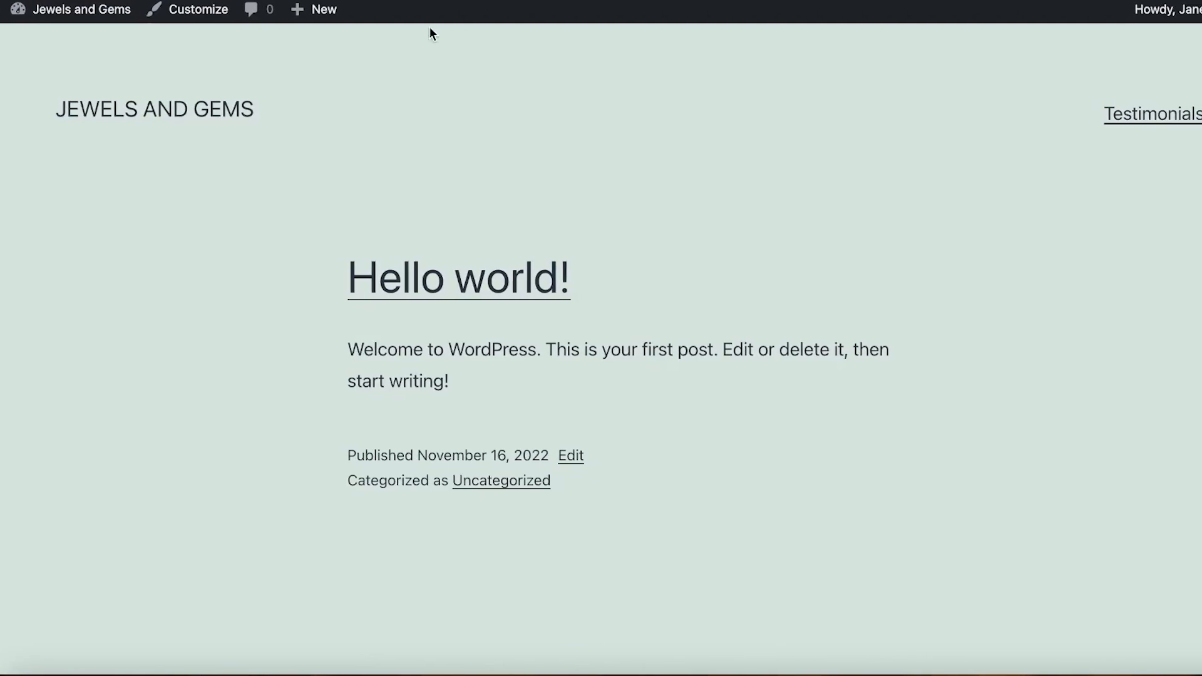
{"action": "mouse_move", "coordinate": [340, 18]}
{"action": "left_click", "coordinate": [283, 22]}
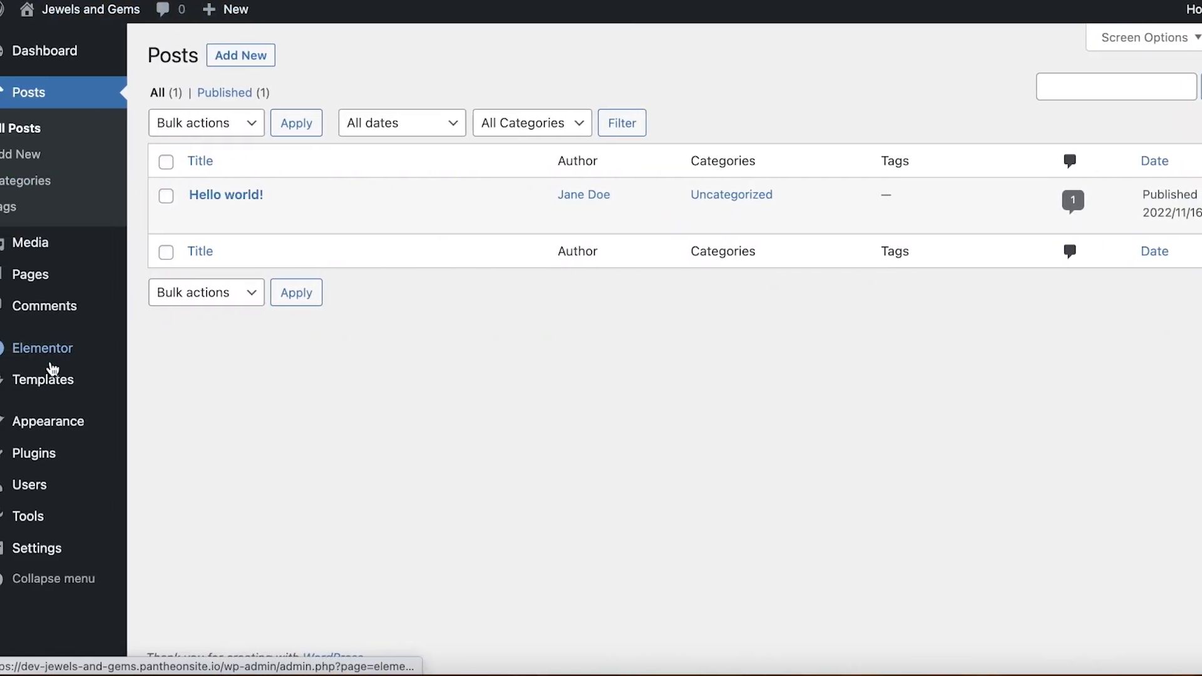
{"action": "left_click", "coordinate": [49, 288]}
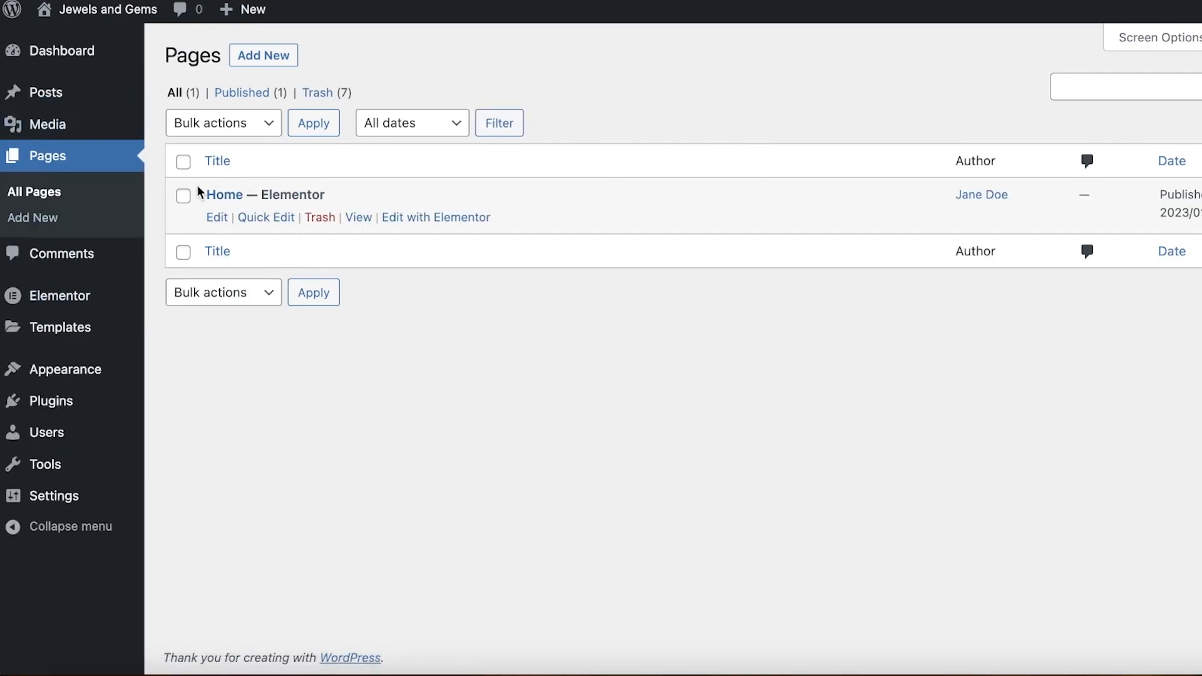
Examine Elementor's General, Integrations, Advanced and Experiments settings, and open the Saved Templates list
{"action": "left_click", "coordinate": [52, 291]}
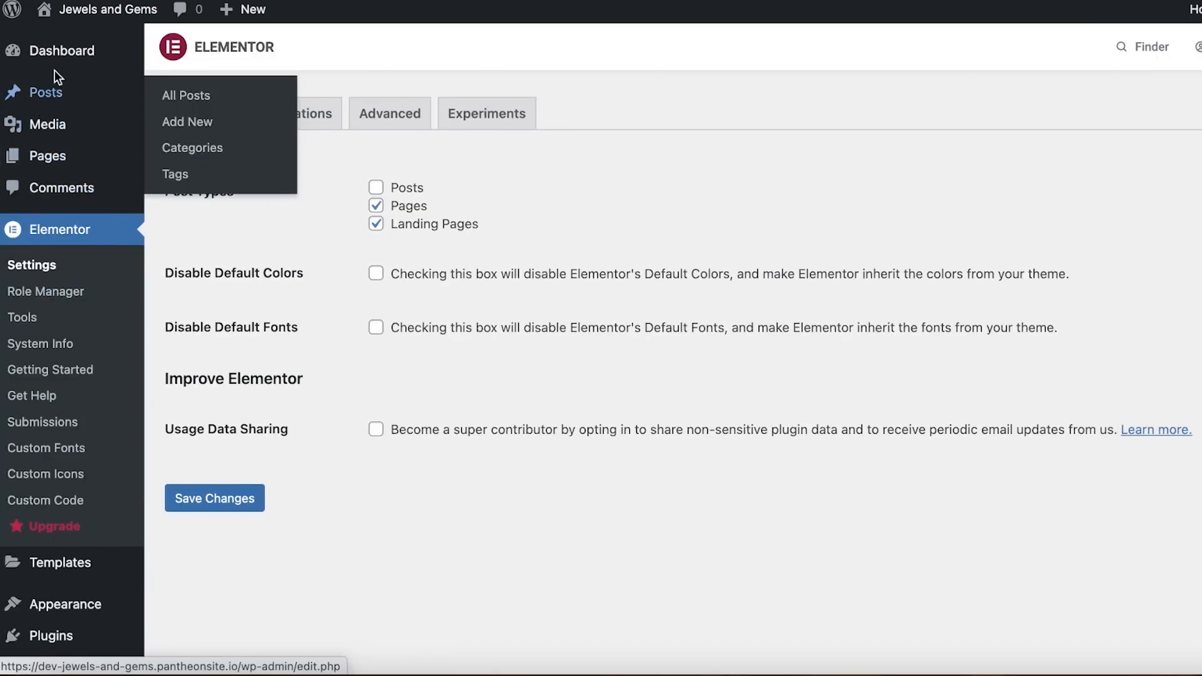
{"action": "mouse_move", "coordinate": [65, 58]}
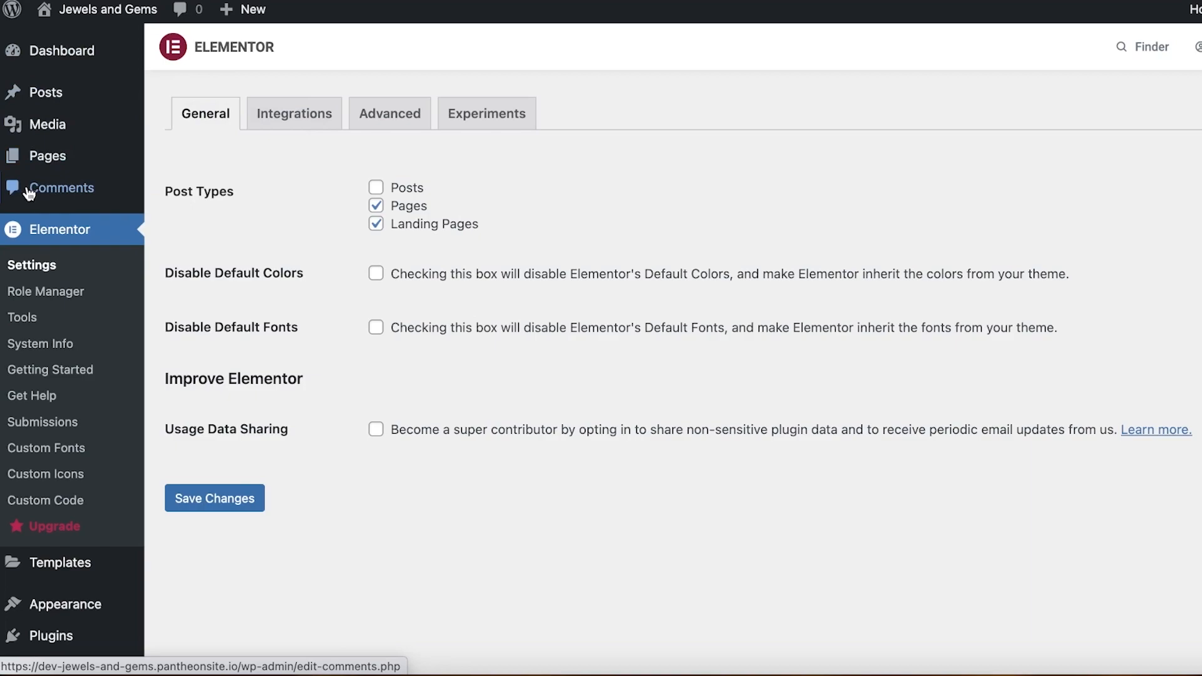
{"action": "left_click", "coordinate": [331, 114]}
{"action": "left_click", "coordinate": [361, 116]}
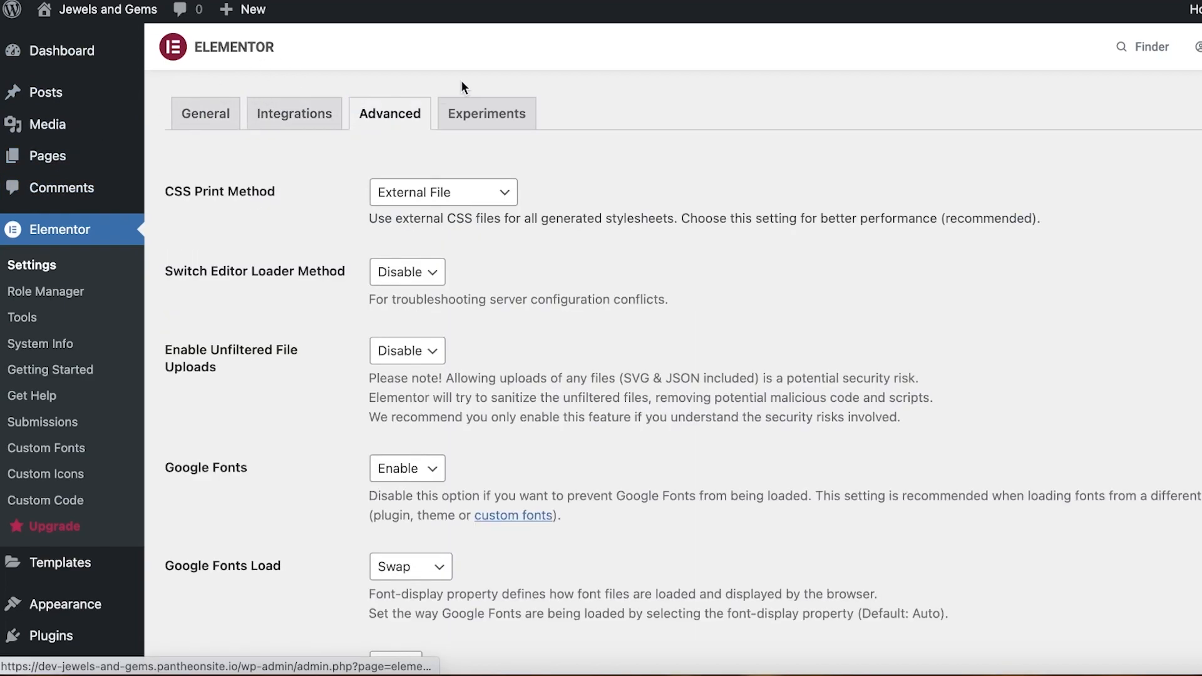
{"action": "left_click", "coordinate": [479, 114]}
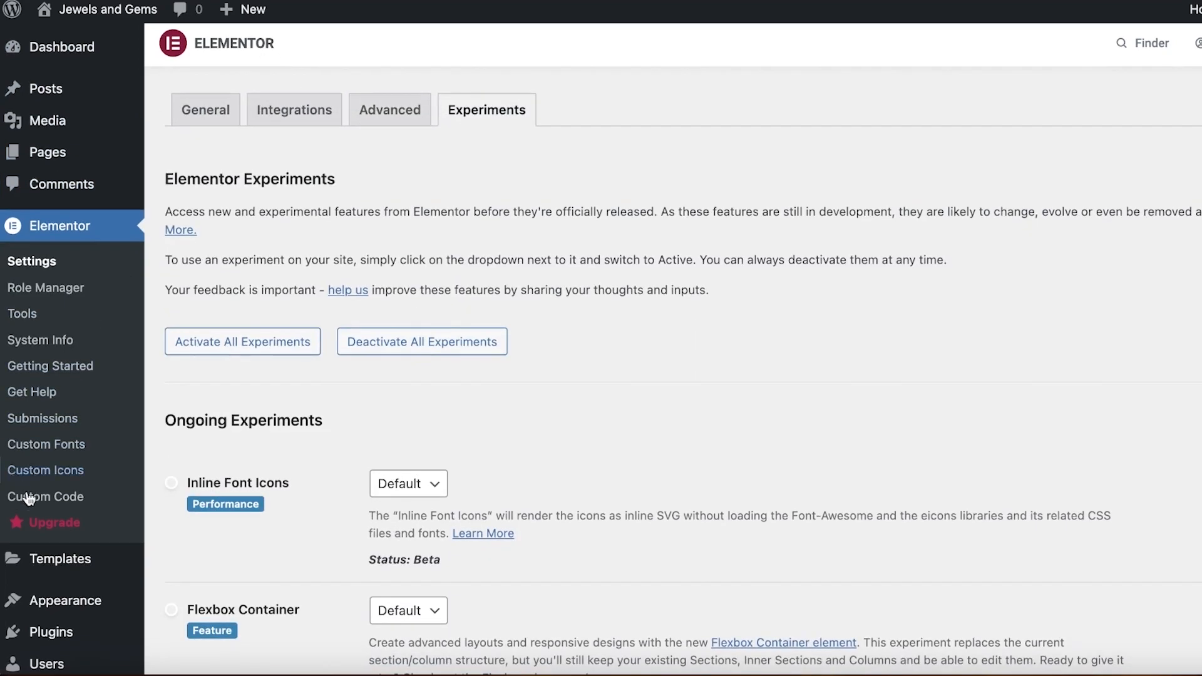
{"action": "left_click", "coordinate": [68, 555]}
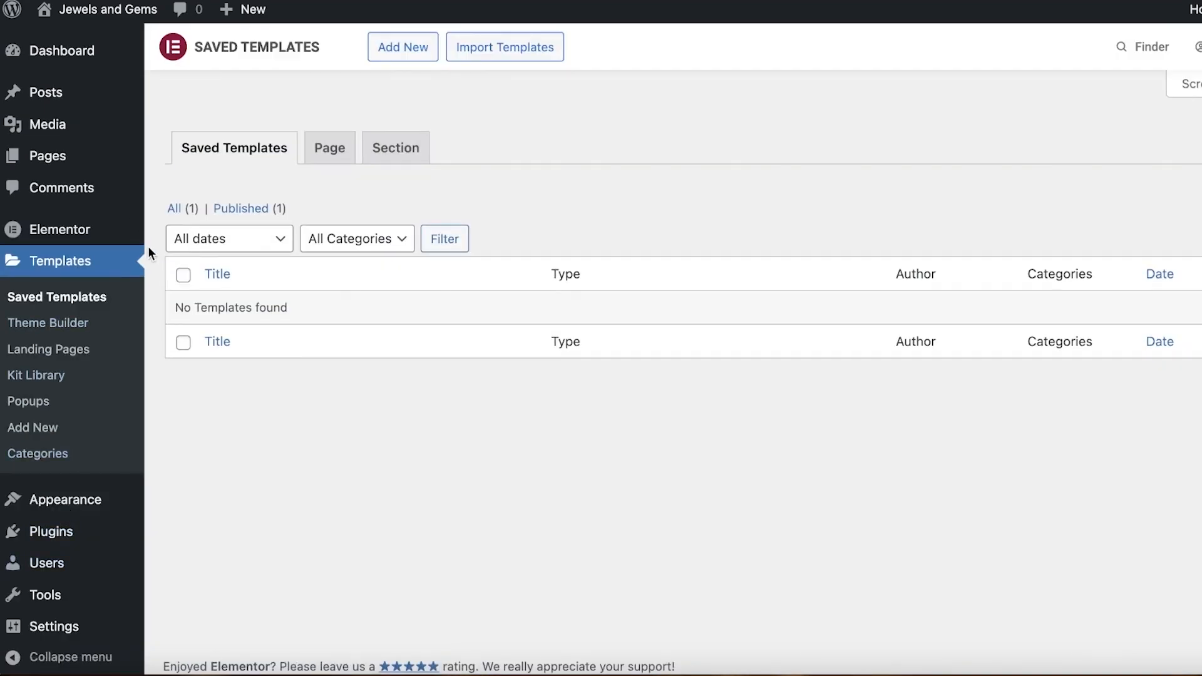
{"action": "left_click", "coordinate": [403, 50]}
{"action": "left_click", "coordinate": [605, 314]}
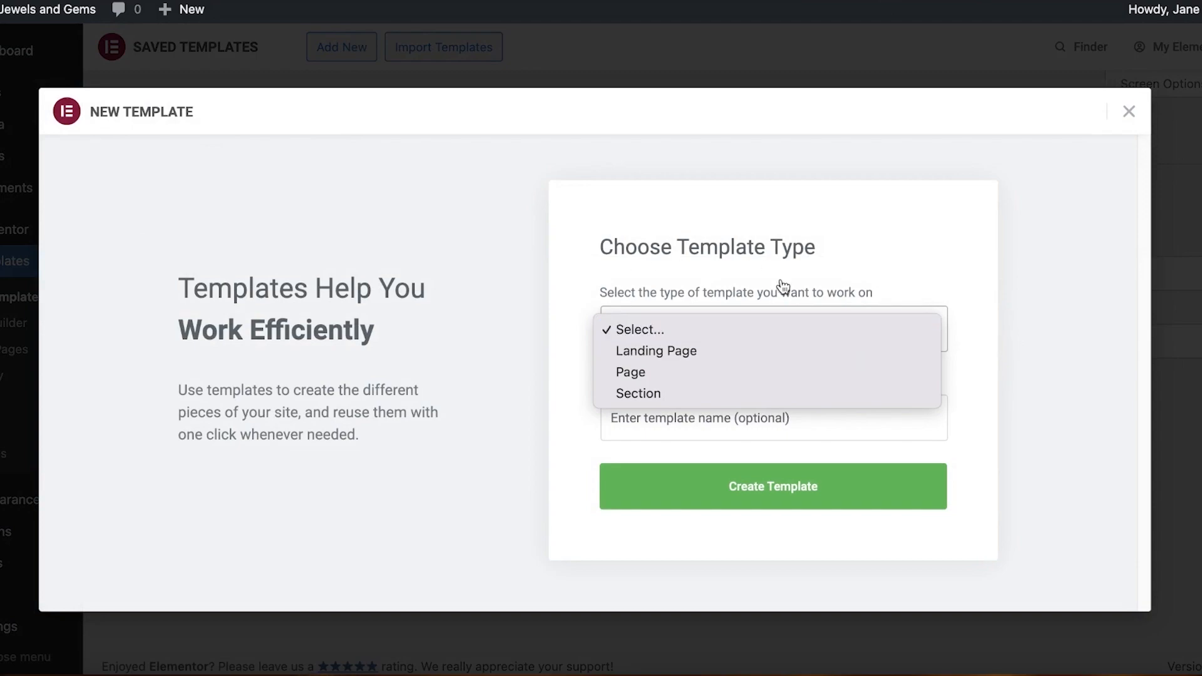
{"action": "left_click", "coordinate": [676, 352]}
{"action": "left_click", "coordinate": [728, 419]}
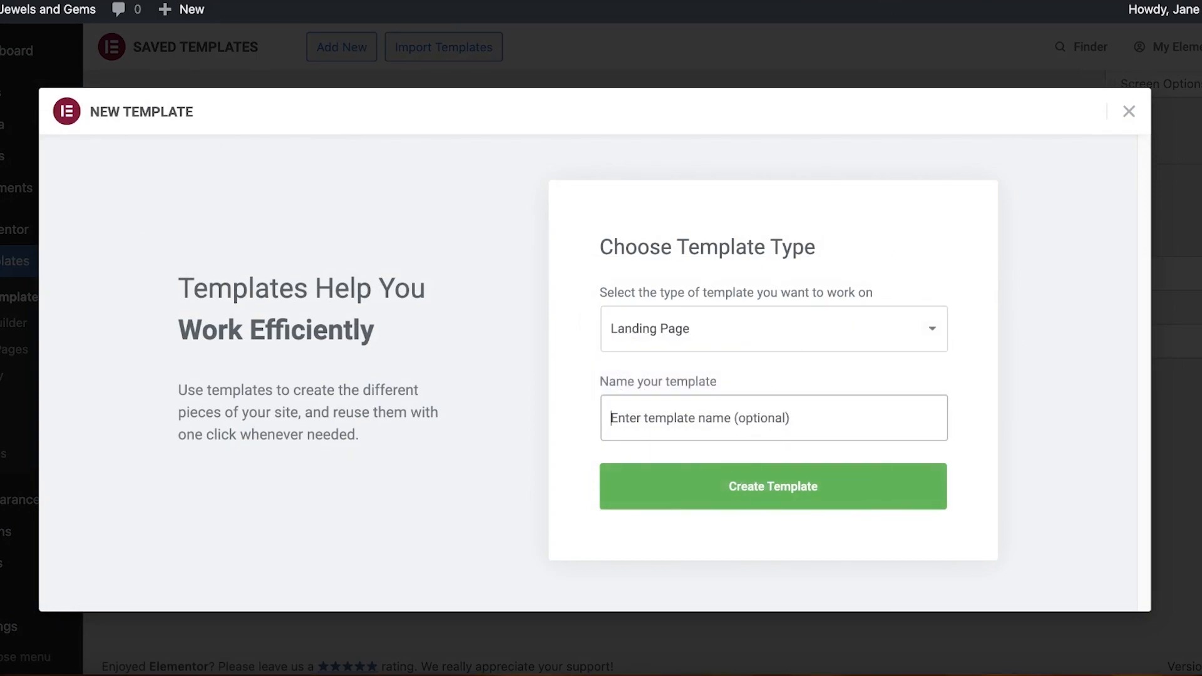
{"action": "left_click", "coordinate": [1129, 111]}
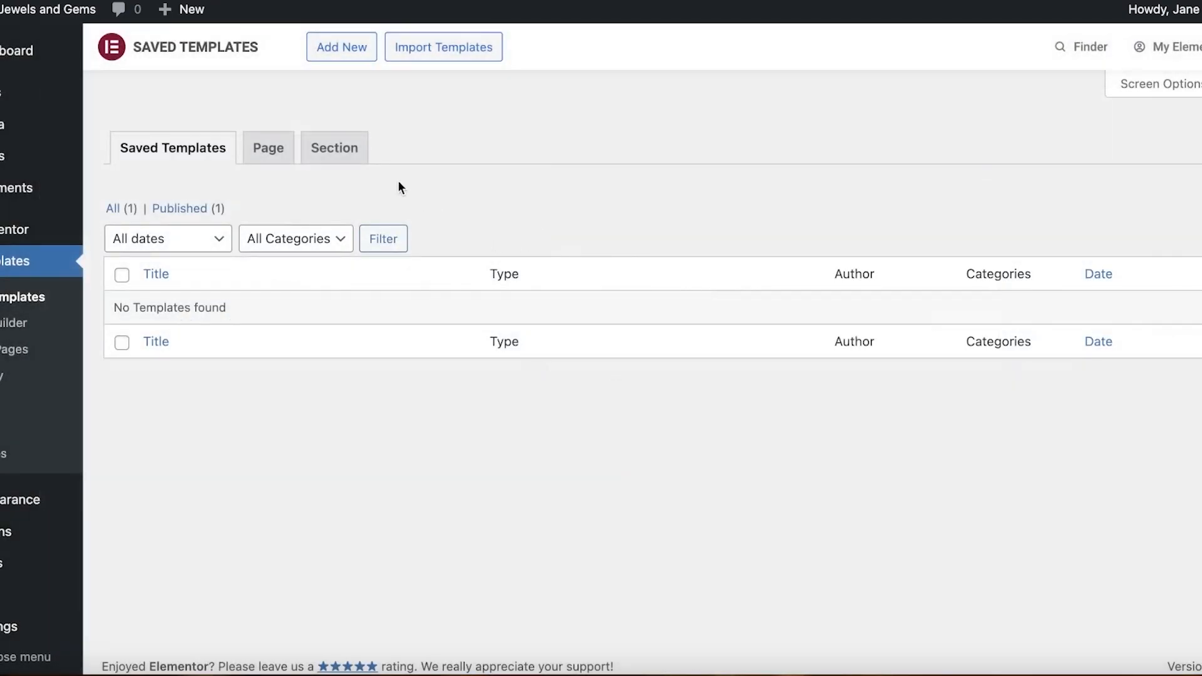
Open Elementor's Kits Library from the Google results for "elementor templates" and browse its categories and website kits
{"action": "left_click", "coordinate": [421, 49]}
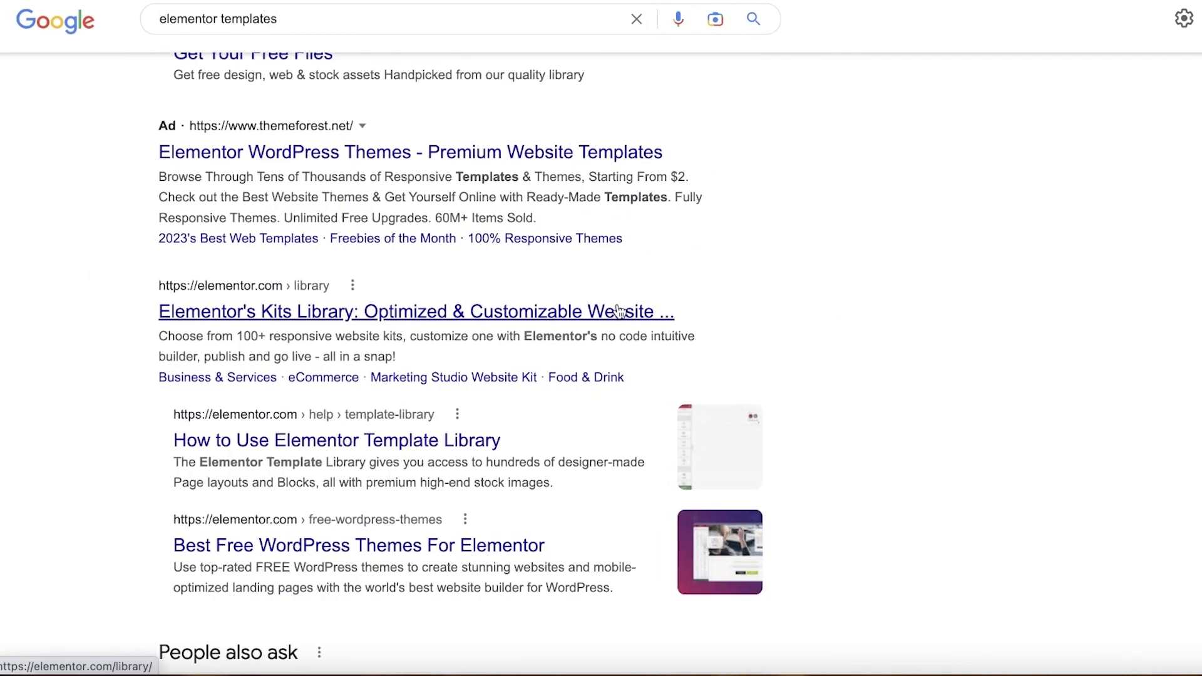
{"action": "left_click", "coordinate": [619, 311]}
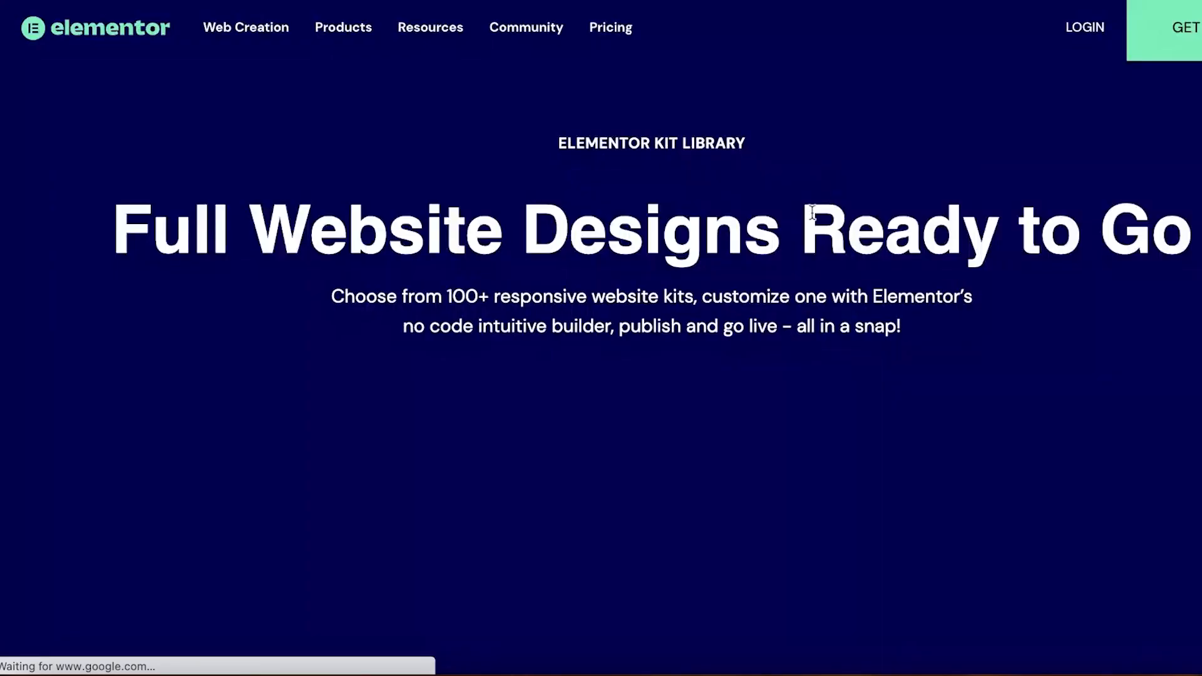
{"action": "scroll", "coordinate": [736, 184], "scroll_direction": "down", "scroll_amount": 15}
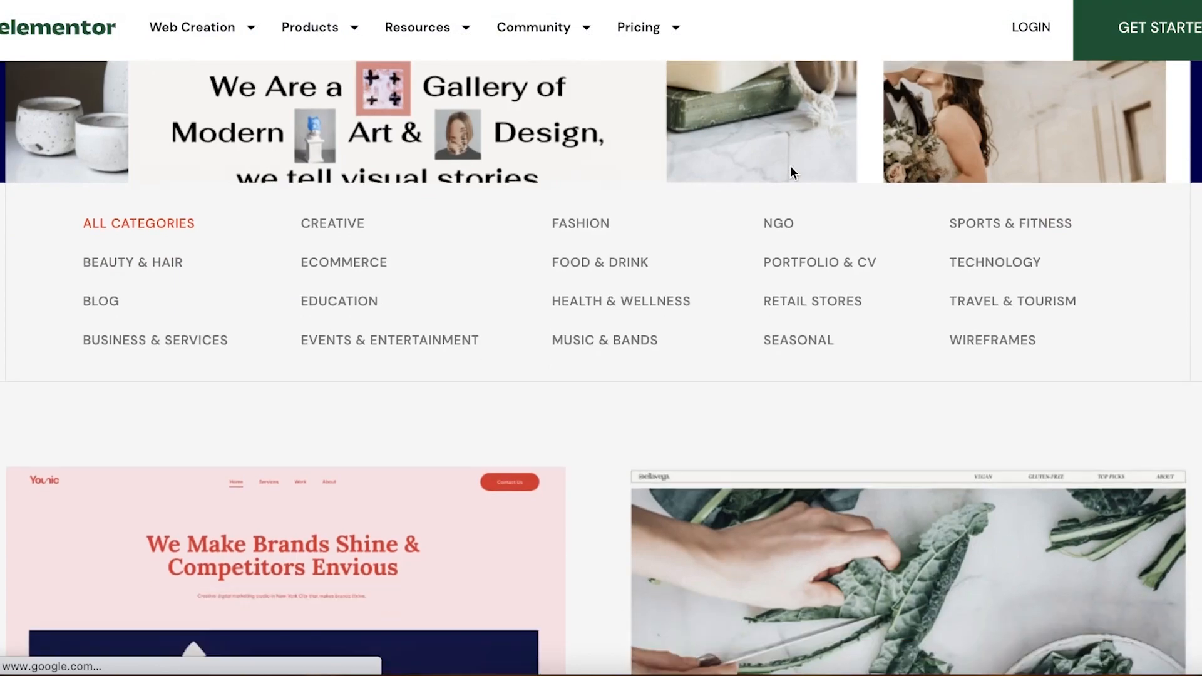
{"action": "scroll", "coordinate": [255, 316], "scroll_direction": "down", "scroll_amount": 6}
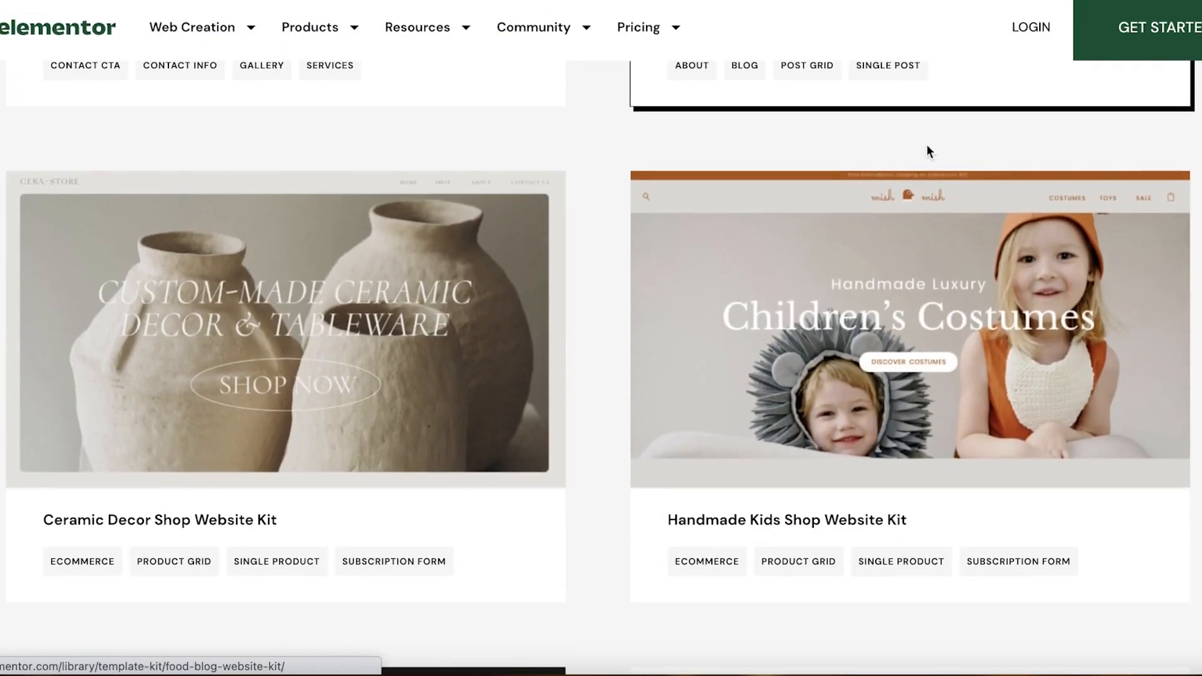
{"action": "scroll", "coordinate": [814, 314], "scroll_direction": "down", "scroll_amount": 4}
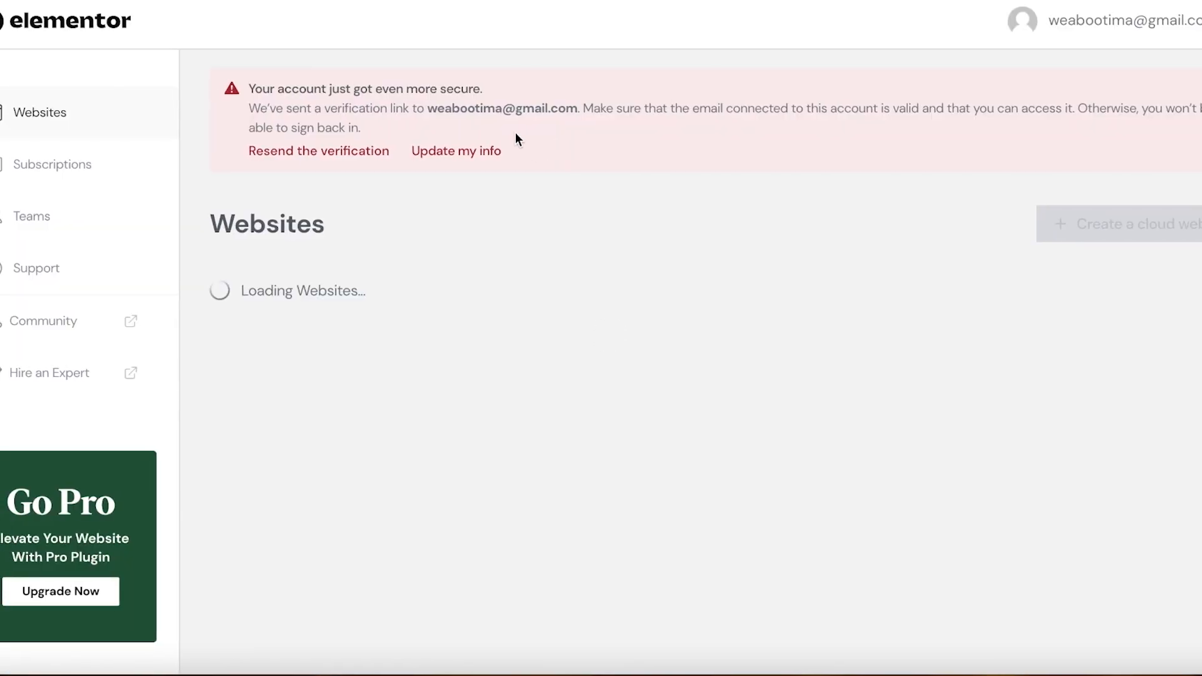
Look over the connected sites on the Websites page of the Elementor account
{"action": "scroll", "coordinate": [478, 303], "scroll_direction": "down", "scroll_amount": 1}
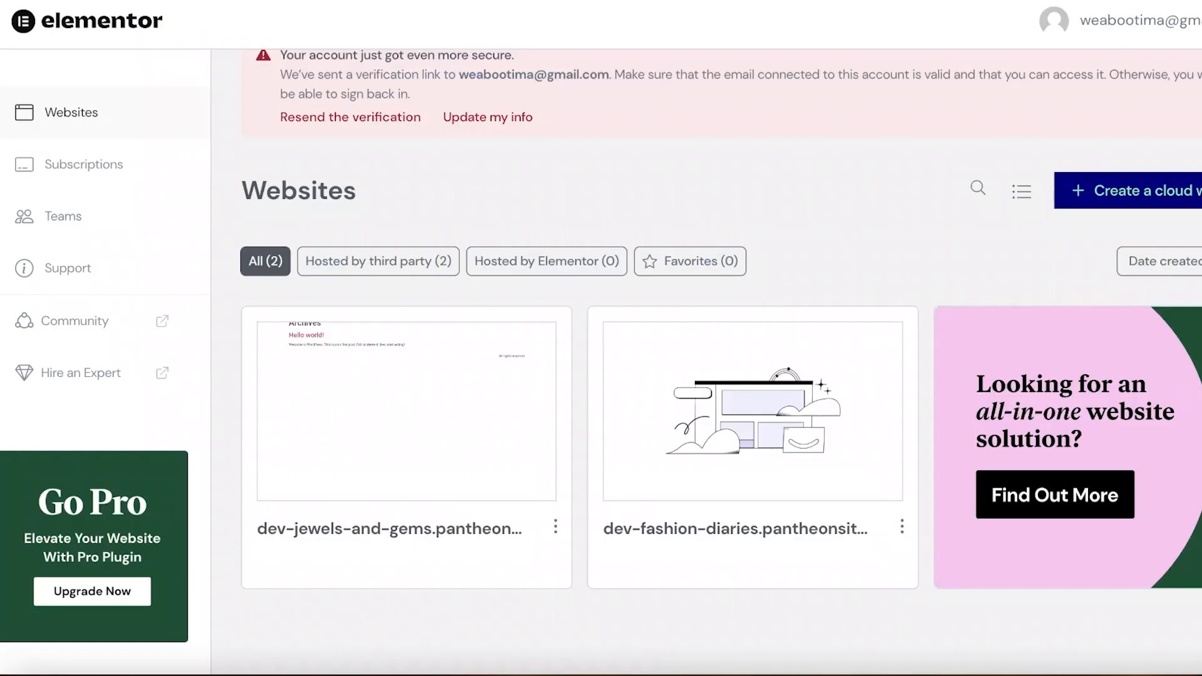
{"action": "mouse_move", "coordinate": [297, 468]}
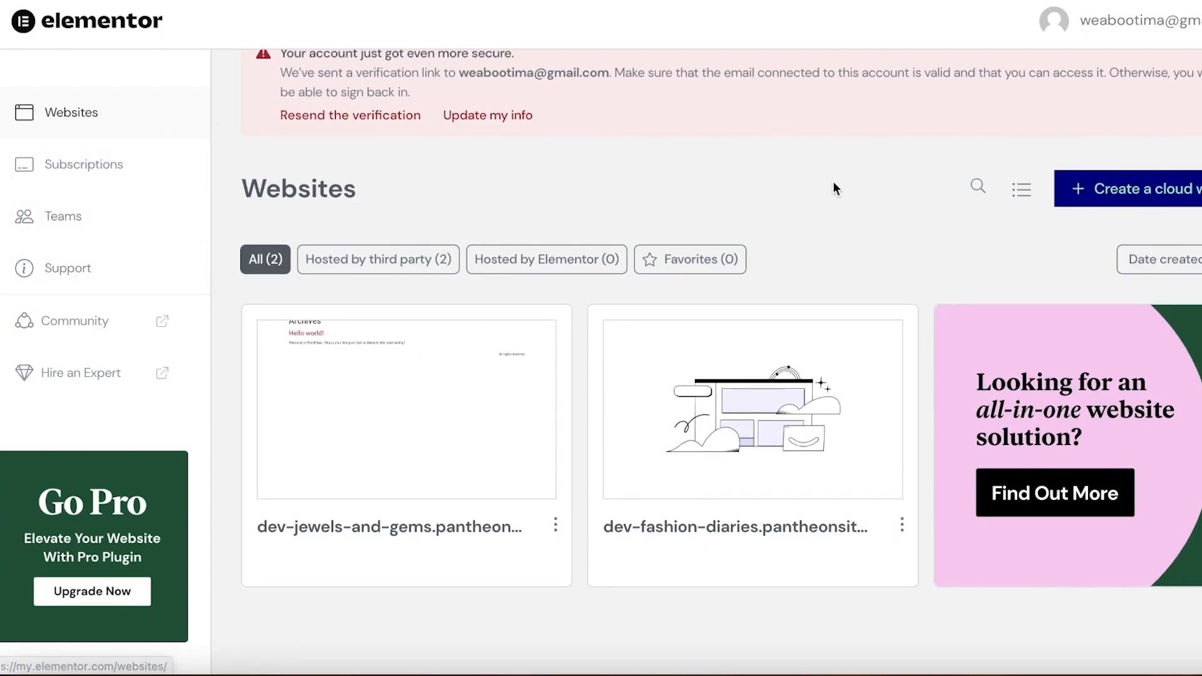
{"action": "scroll", "coordinate": [601, 295], "scroll_direction": "up", "scroll_amount": 1}
{"action": "scroll", "coordinate": [610, 286], "scroll_direction": "up", "scroll_amount": 1}
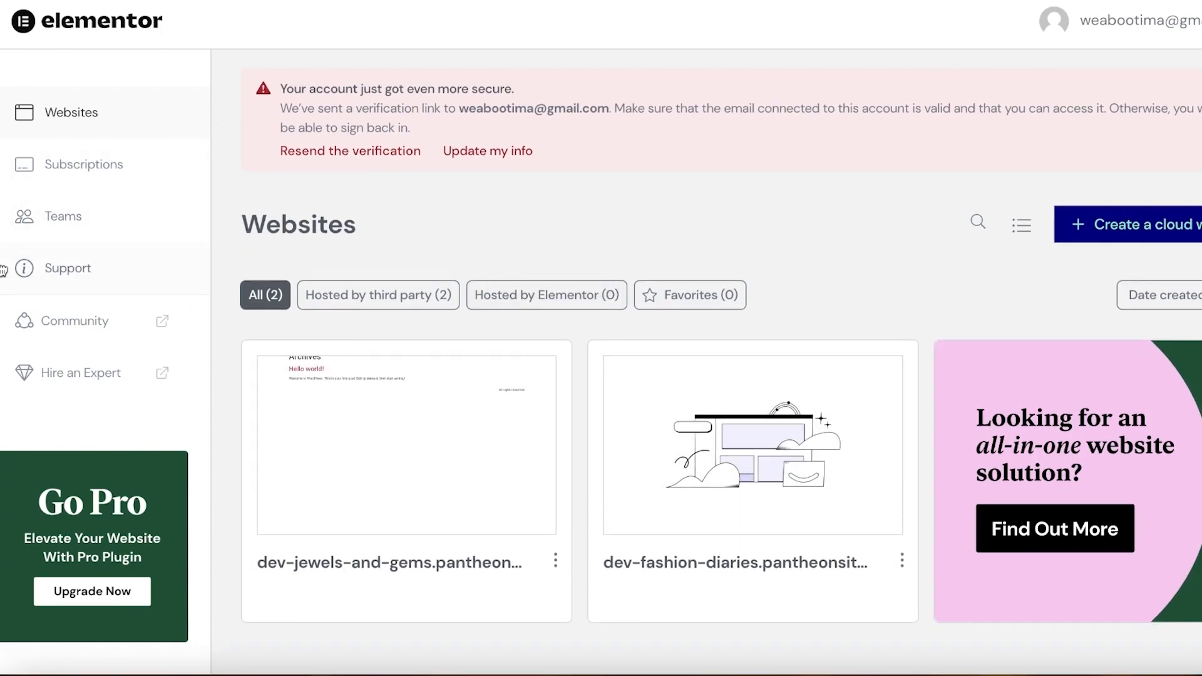
Return to the Elementor kit library, browse the first page of website kits and open the Dry Cleaning Website Kit
{"action": "left_click", "coordinate": [6, 1]}
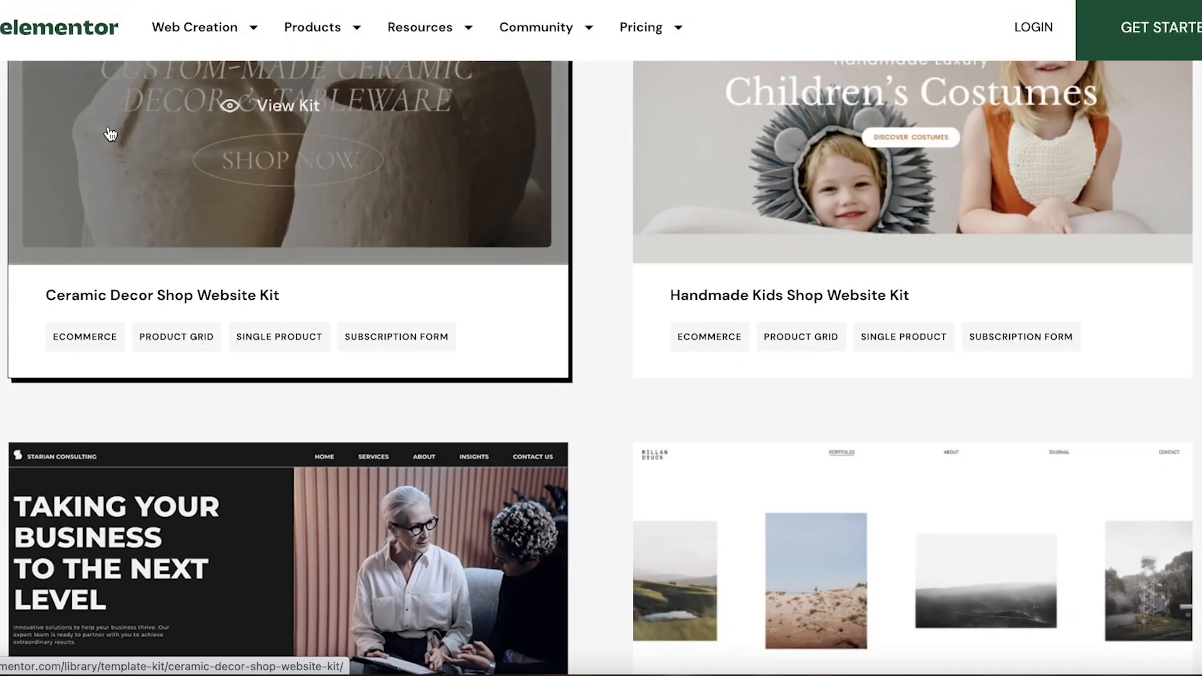
{"action": "scroll", "coordinate": [437, 153], "scroll_direction": "down", "scroll_amount": 3}
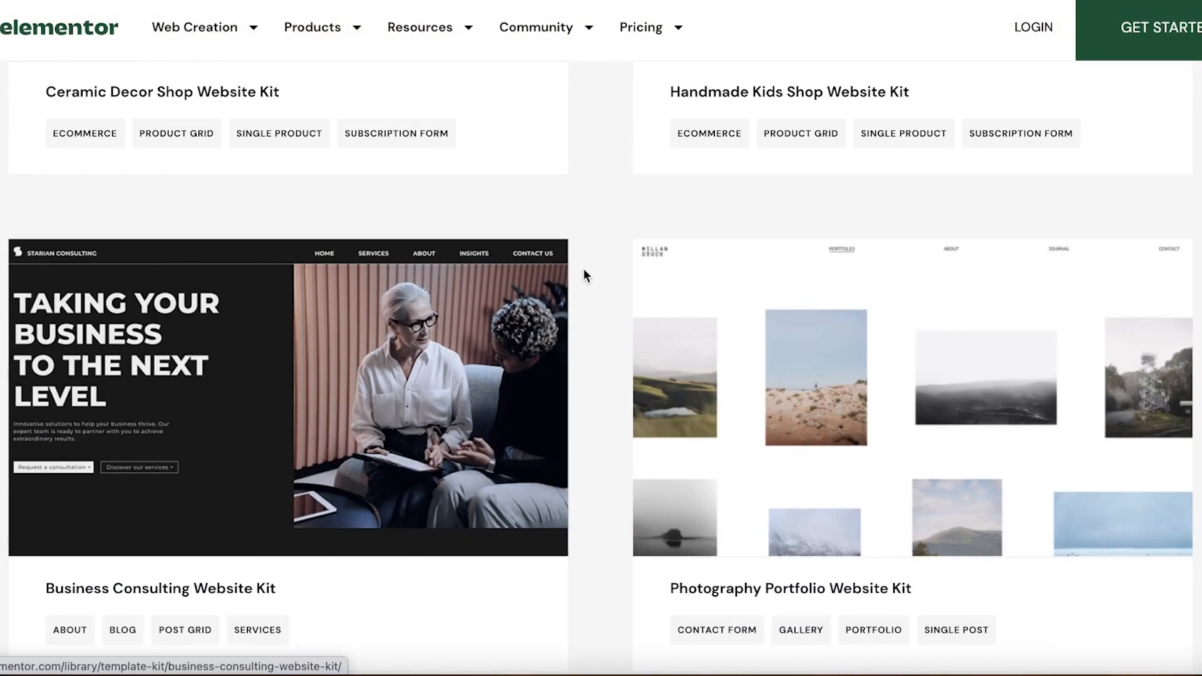
{"action": "scroll", "coordinate": [385, 338], "scroll_direction": "up", "scroll_amount": 4}
{"action": "scroll", "coordinate": [397, 207], "scroll_direction": "up", "scroll_amount": 2}
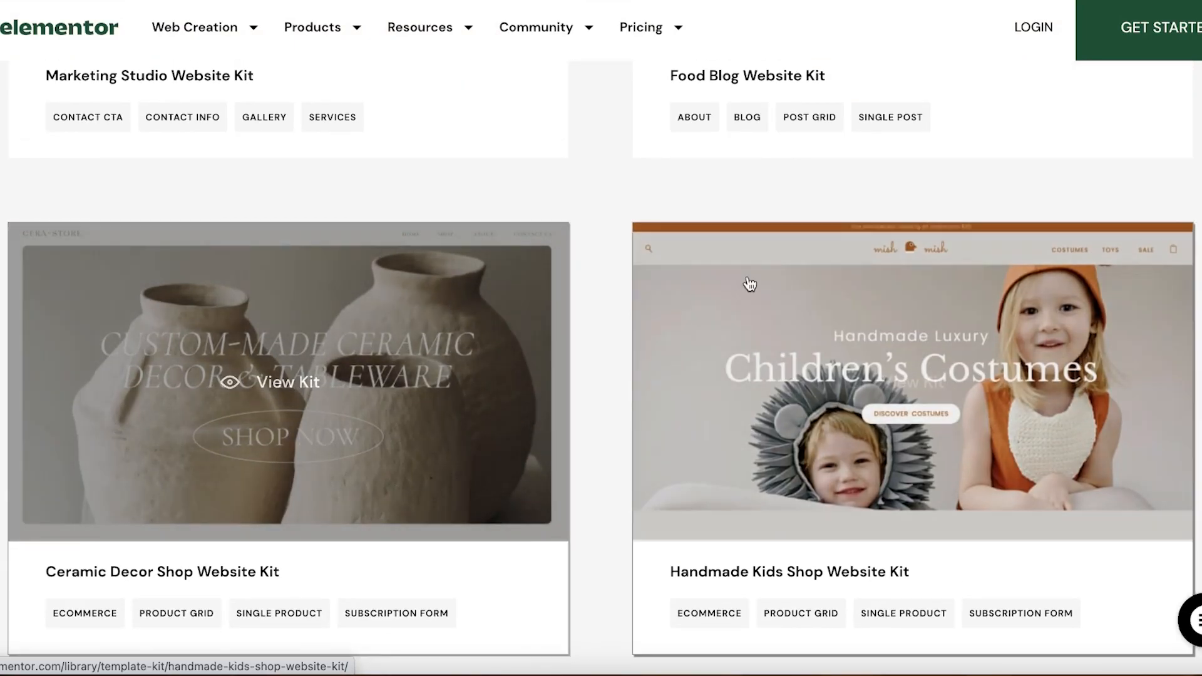
{"action": "scroll", "coordinate": [845, 270], "scroll_direction": "up", "scroll_amount": 15}
{"action": "scroll", "coordinate": [775, 319], "scroll_direction": "down", "scroll_amount": 7}
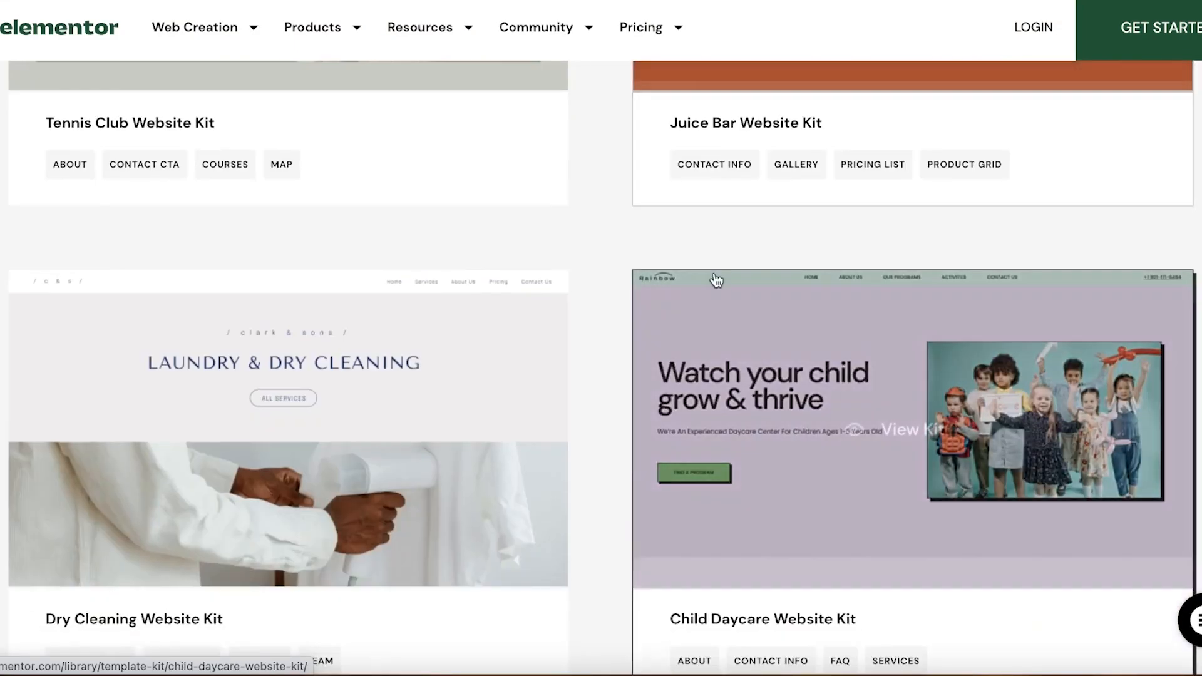
{"action": "scroll", "coordinate": [875, 378], "scroll_direction": "up", "scroll_amount": 7}
{"action": "scroll", "coordinate": [343, 451], "scroll_direction": "down", "scroll_amount": 9}
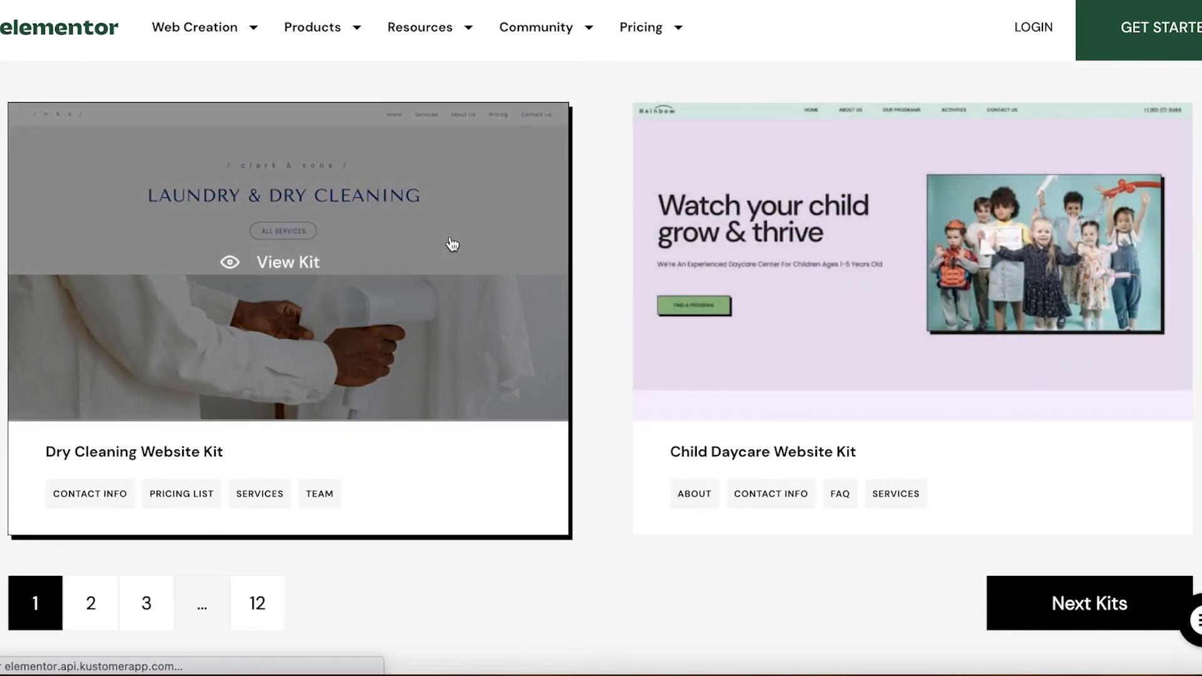
{"action": "left_click", "coordinate": [448, 243]}
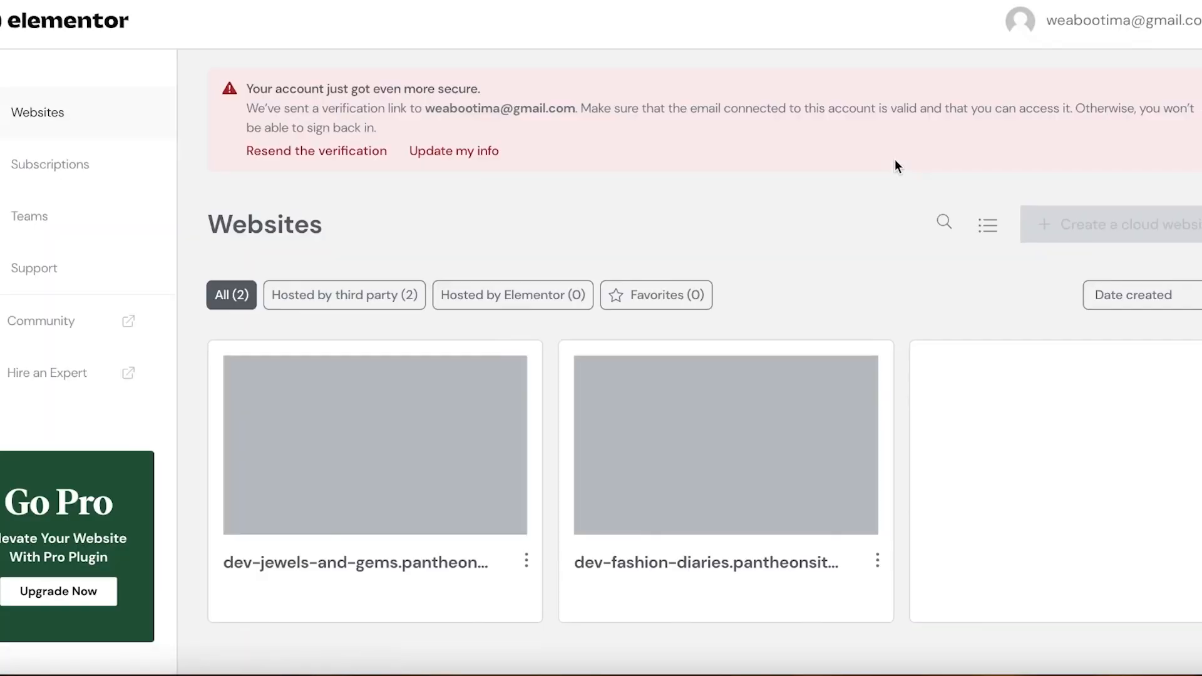
{"action": "scroll", "coordinate": [641, 216], "scroll_direction": "down", "scroll_amount": 1}
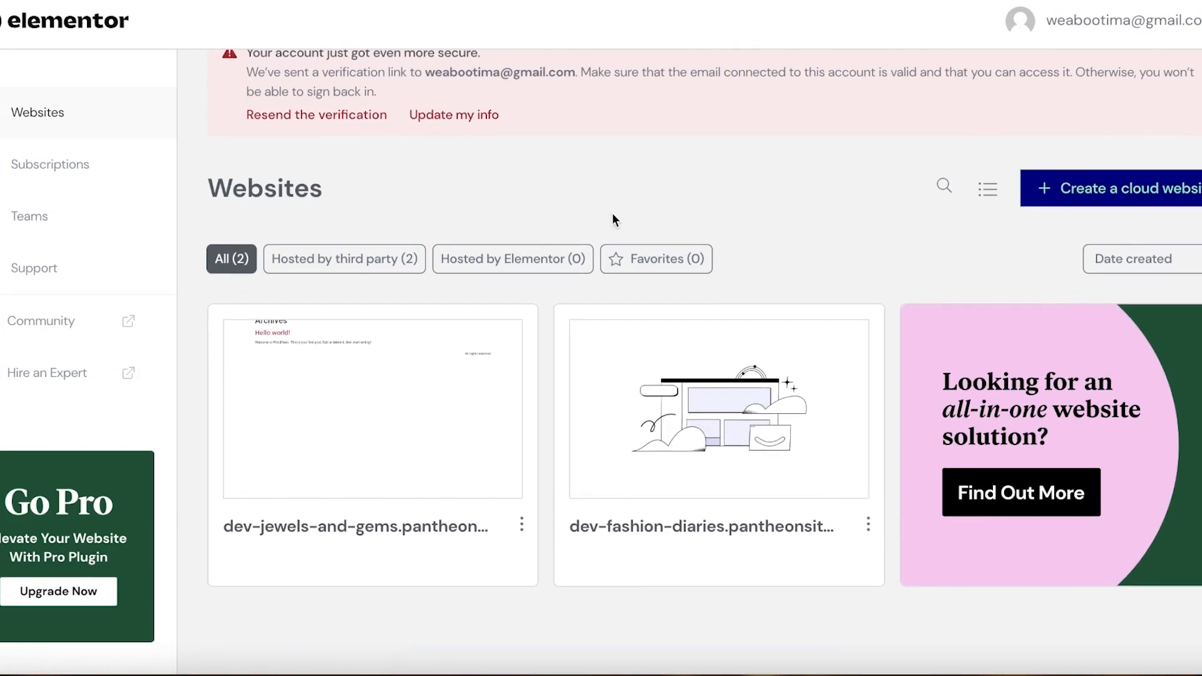
{"action": "scroll", "coordinate": [710, 131], "scroll_direction": "up", "scroll_amount": 1}
{"action": "scroll", "coordinate": [710, 131], "scroll_direction": "down", "scroll_amount": 1}
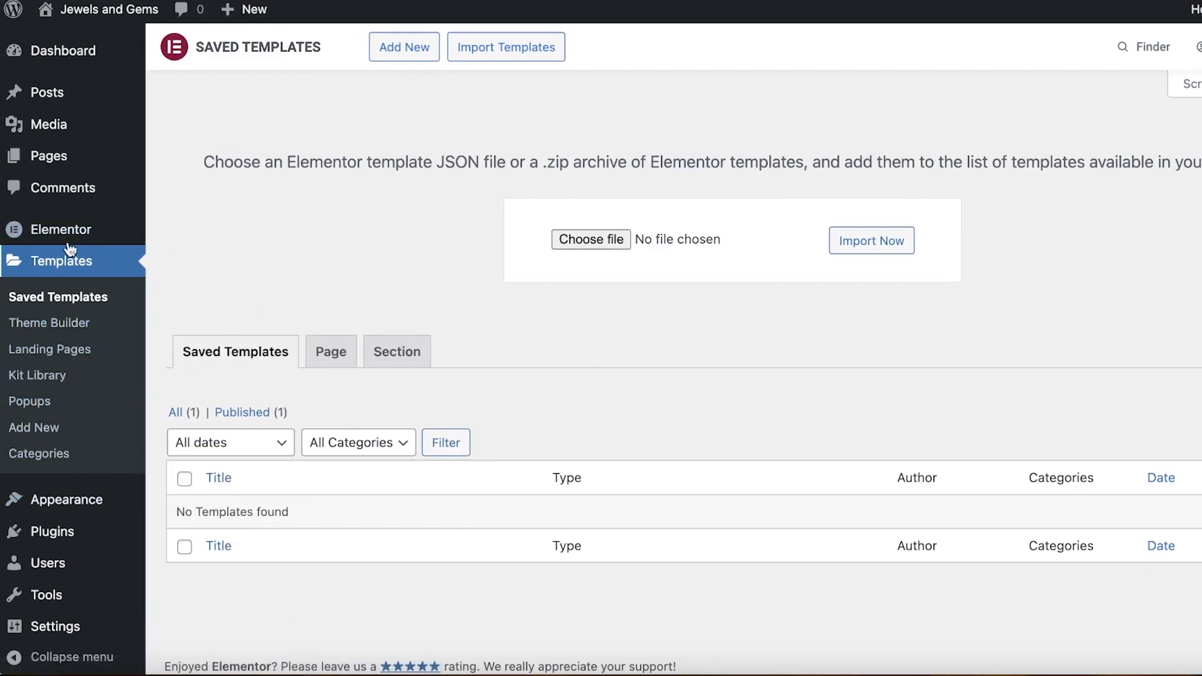
Return to the WordPress dashboard and open the Home page from the Pages list in the Elementor editor
{"action": "left_click", "coordinate": [50, 156]}
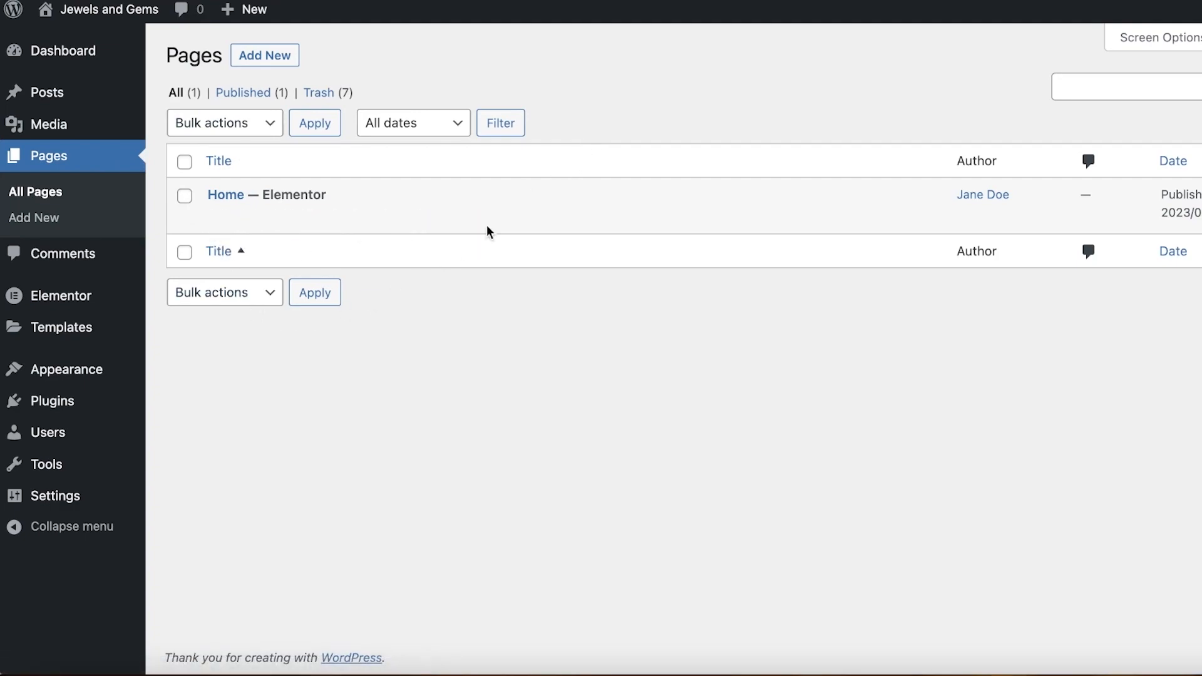
{"action": "left_click", "coordinate": [450, 218]}
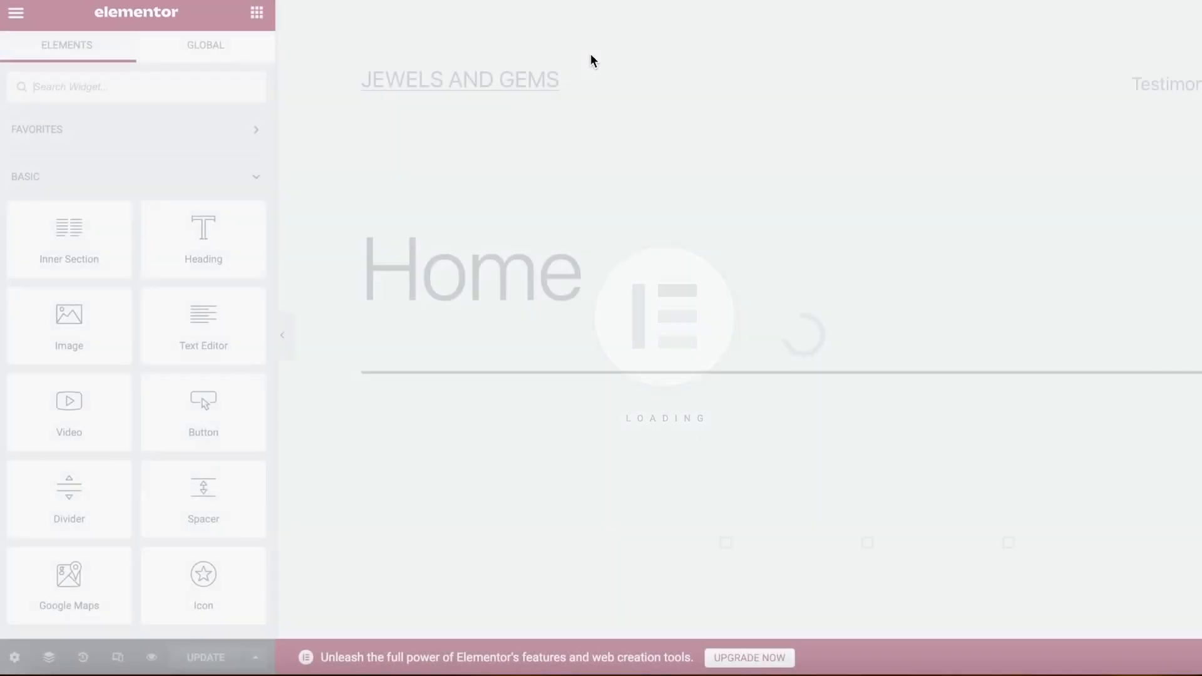
{"action": "scroll", "coordinate": [524, 226], "scroll_direction": "down", "scroll_amount": 8}
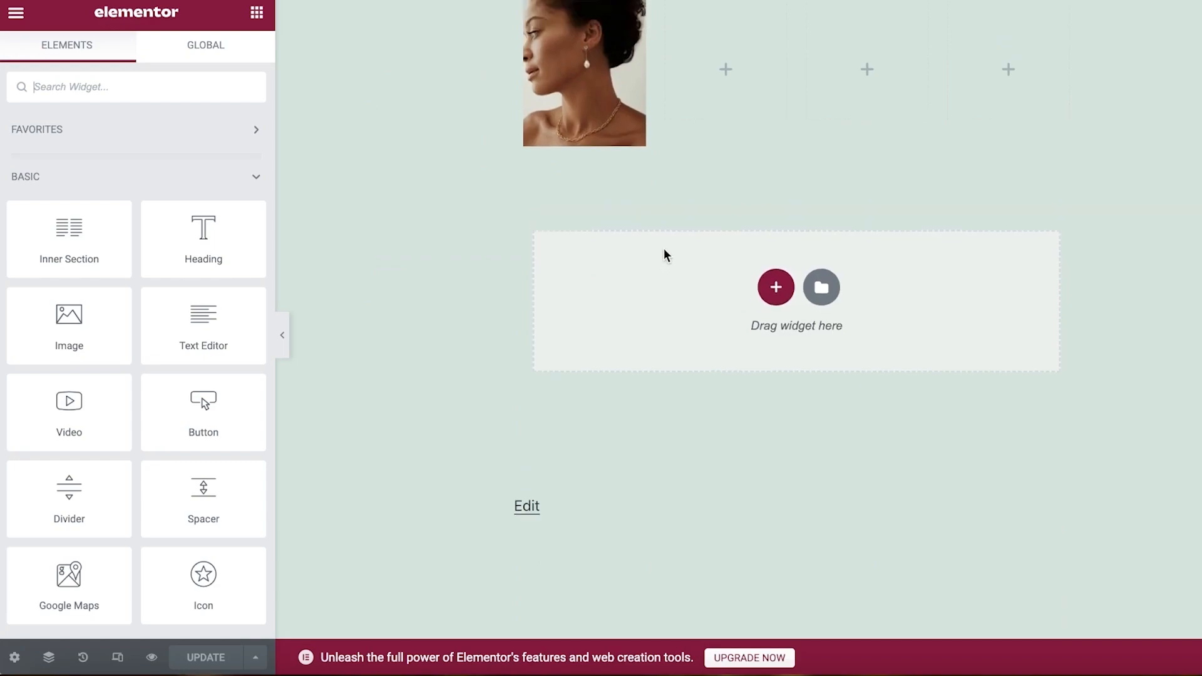
Delete the four-column section containing the portrait image from the Home page
{"action": "scroll", "coordinate": [665, 255], "scroll_direction": "up", "scroll_amount": 4}
{"action": "left_click", "coordinate": [582, 303]}
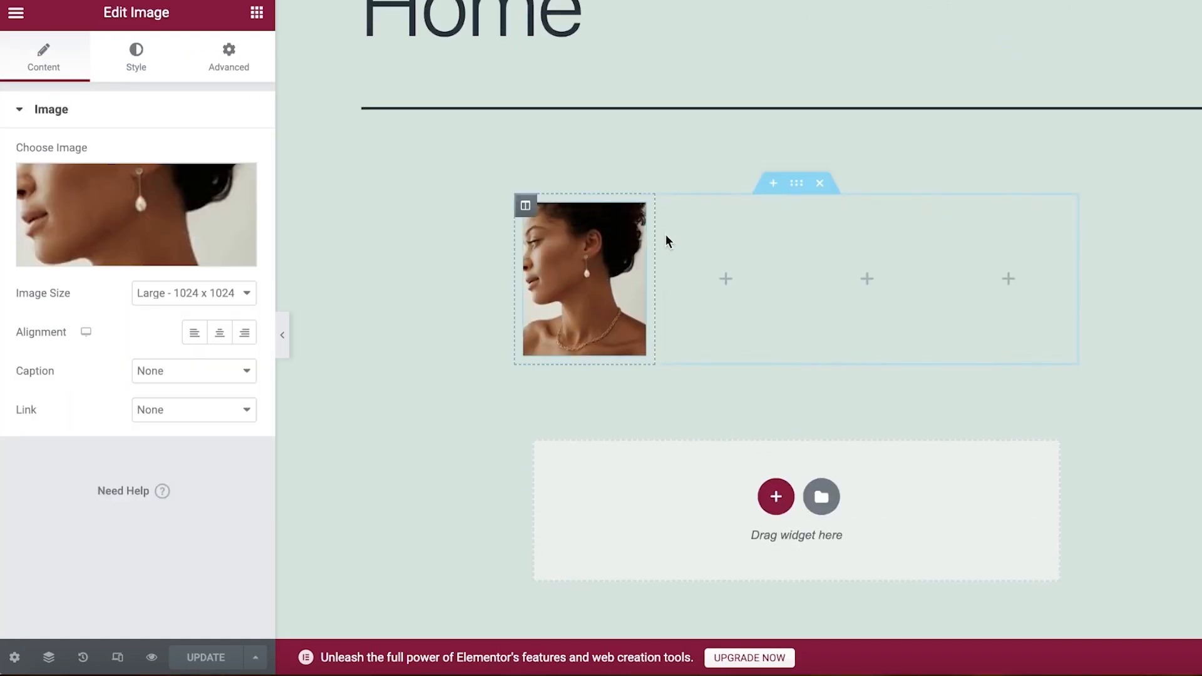
{"action": "left_click", "coordinate": [820, 183]}
{"action": "scroll", "coordinate": [416, 288], "scroll_direction": "up", "scroll_amount": 4}
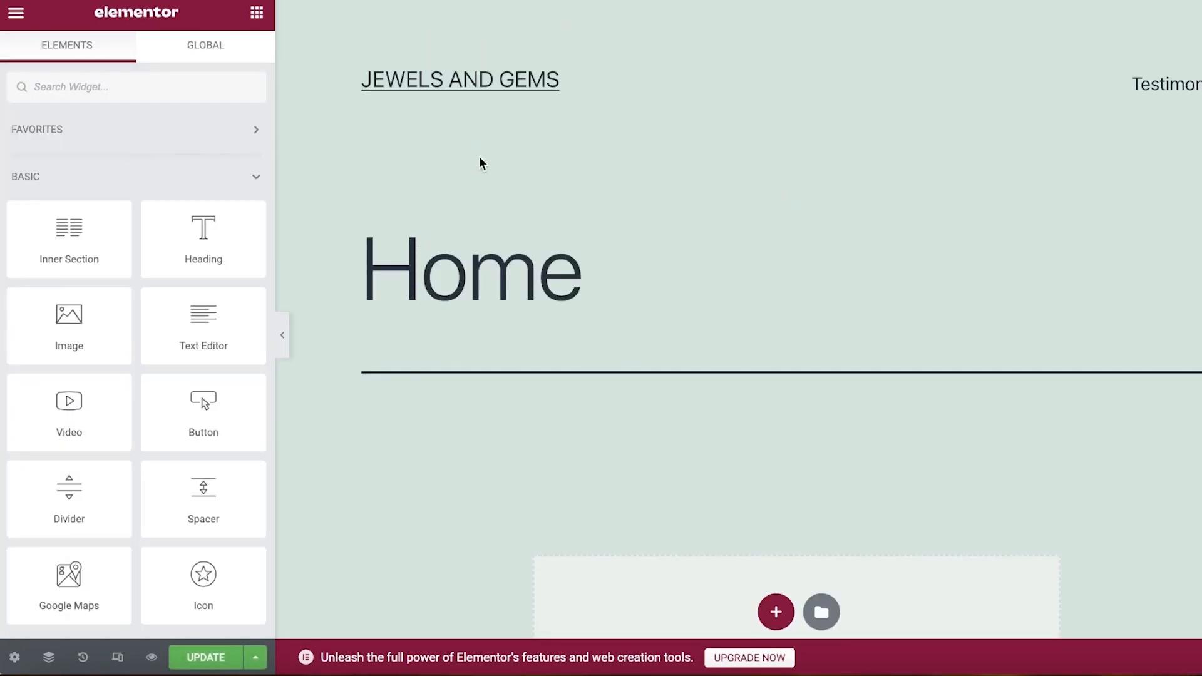
Look over the Home page from its title down to the footer
{"action": "scroll", "coordinate": [403, 201], "scroll_direction": "down", "scroll_amount": 1}
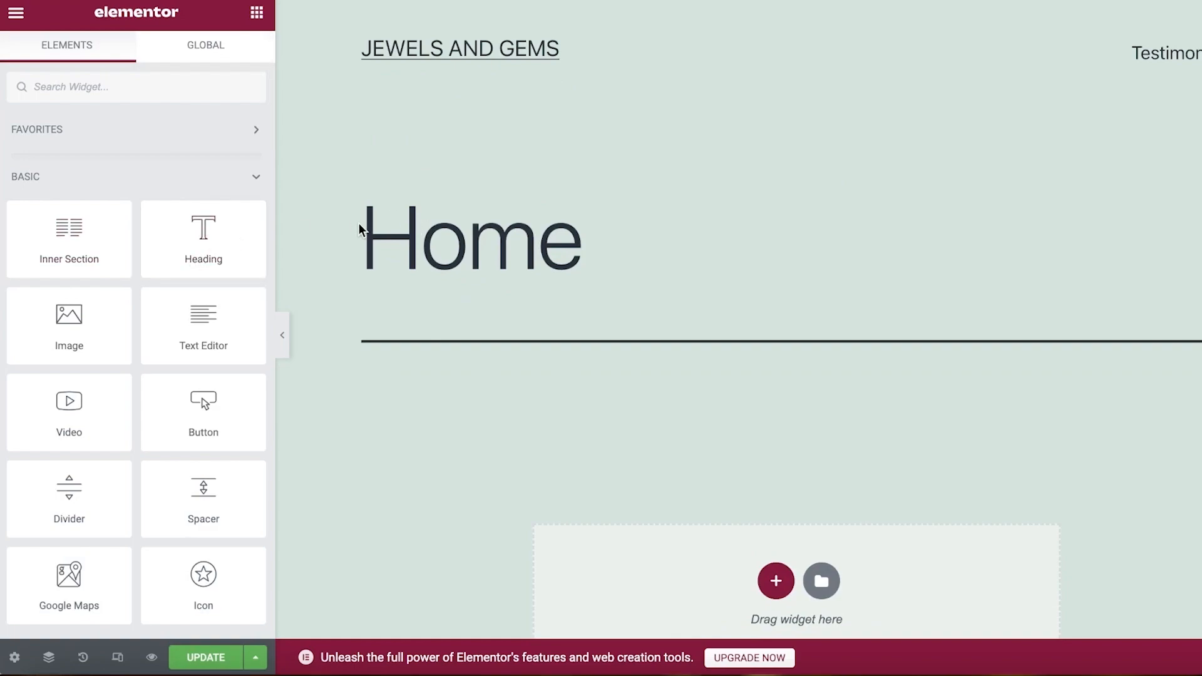
{"action": "left_click_drag", "start_coordinate": [360, 230], "coordinate": [621, 252]}
{"action": "scroll", "coordinate": [612, 280], "scroll_direction": "down", "scroll_amount": 1}
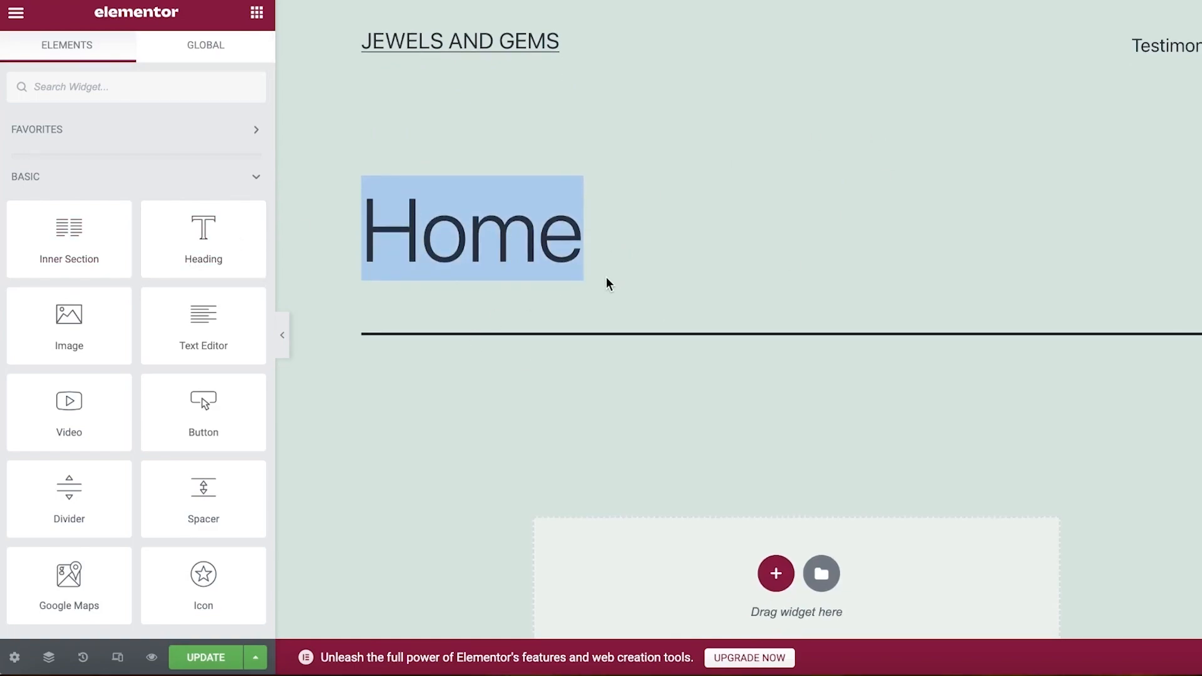
{"action": "left_click", "coordinate": [605, 287]}
{"action": "scroll", "coordinate": [786, 156], "scroll_direction": "down", "scroll_amount": 5}
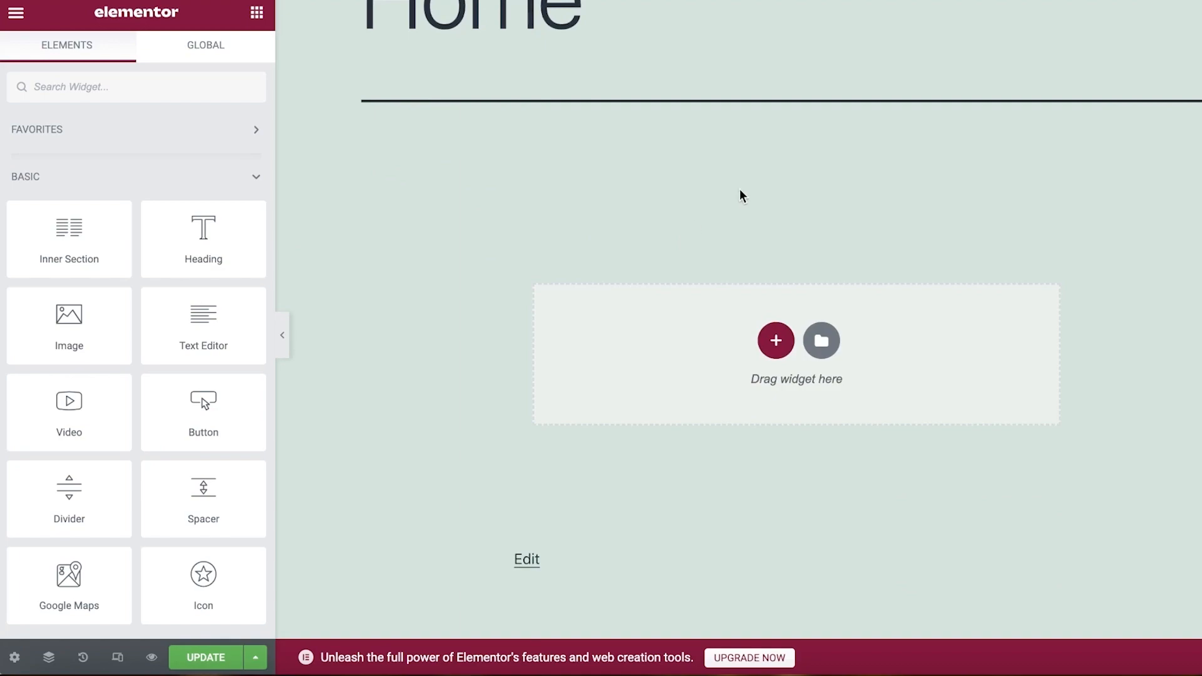
{"action": "scroll", "coordinate": [629, 291], "scroll_direction": "down", "scroll_amount": 7}
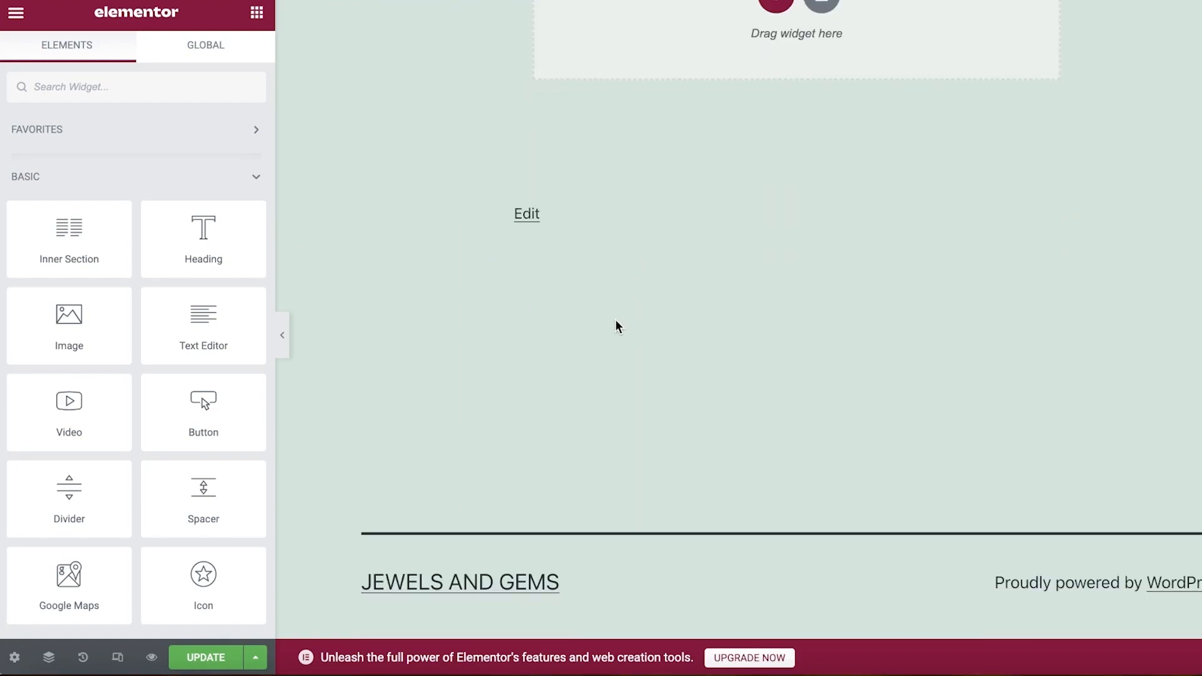
{"action": "scroll", "coordinate": [1121, 112], "scroll_direction": "up", "scroll_amount": 9}
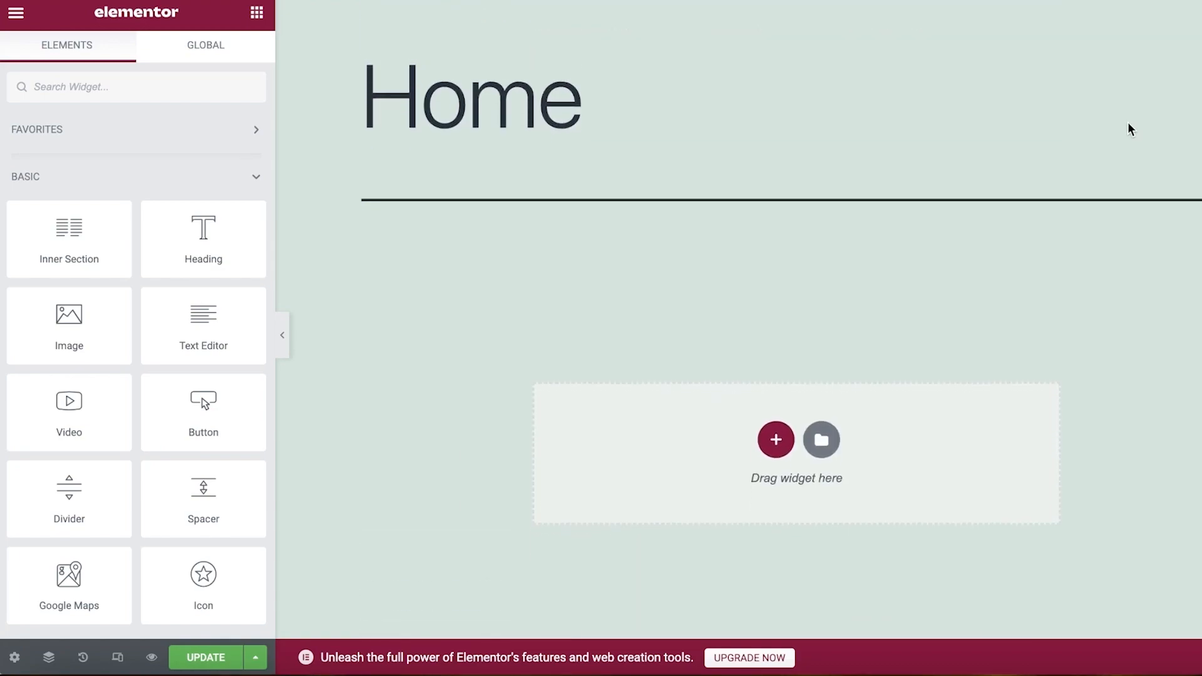
{"action": "scroll", "coordinate": [1127, 126], "scroll_direction": "down", "scroll_amount": 4}
{"action": "scroll", "coordinate": [1119, 140], "scroll_direction": "up", "scroll_amount": 1}
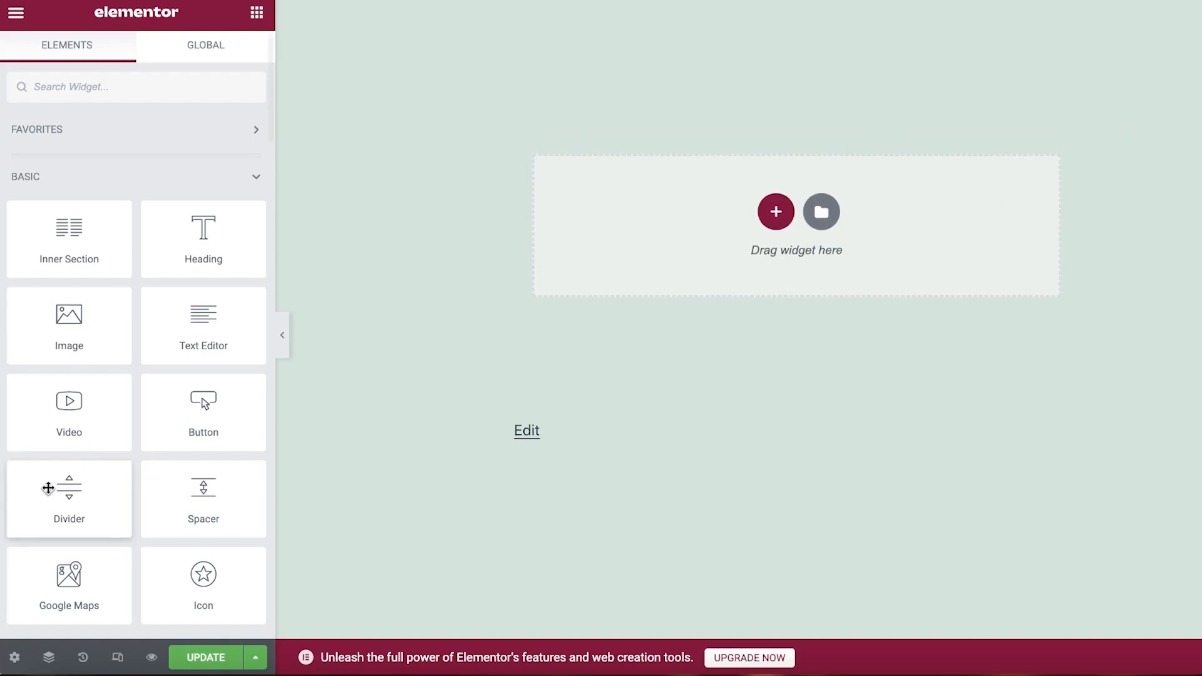
Browse the available Elementor widgets, expanding the Site, WooCommerce and WordPress categories
{"action": "scroll", "coordinate": [143, 364], "scroll_direction": "down", "scroll_amount": 5}
{"action": "scroll", "coordinate": [153, 316], "scroll_direction": "up", "scroll_amount": 5}
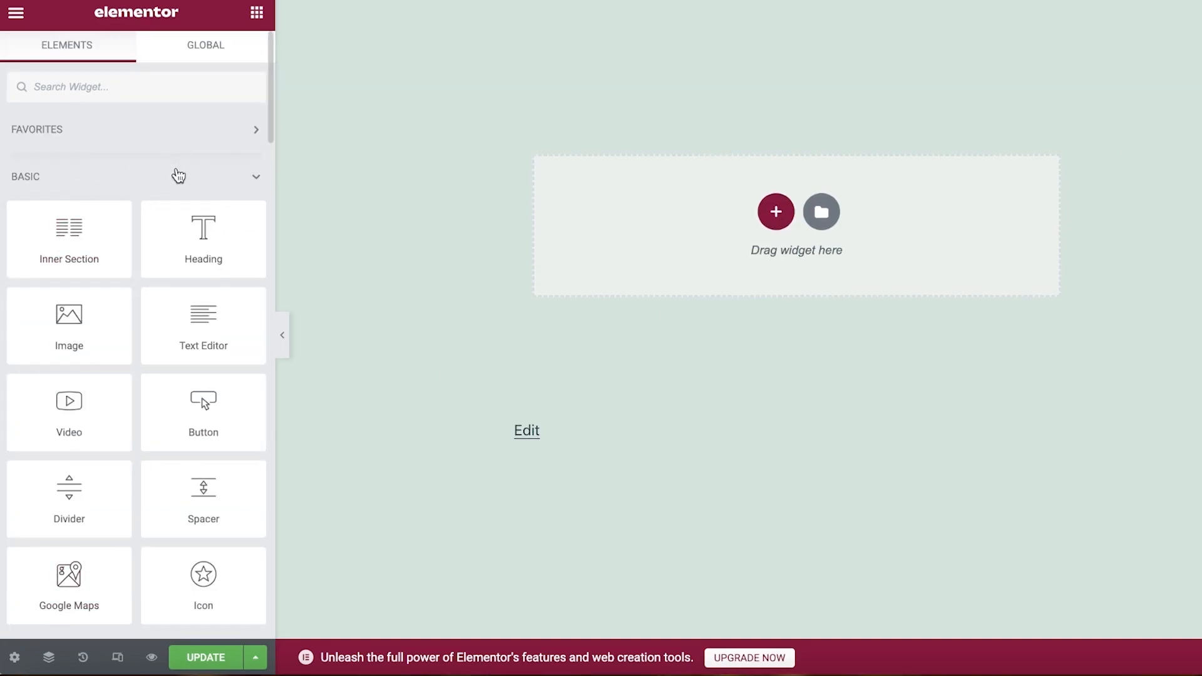
{"action": "scroll", "coordinate": [124, 298], "scroll_direction": "down", "scroll_amount": 10}
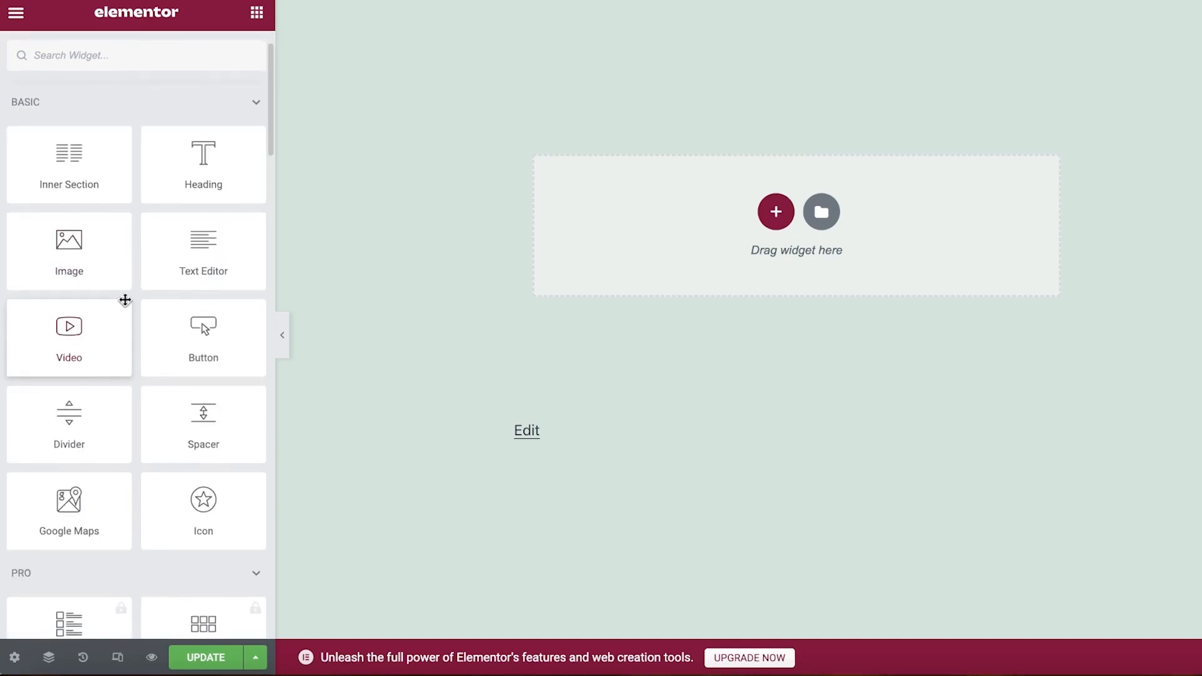
{"action": "scroll", "coordinate": [116, 257], "scroll_direction": "down", "scroll_amount": 10}
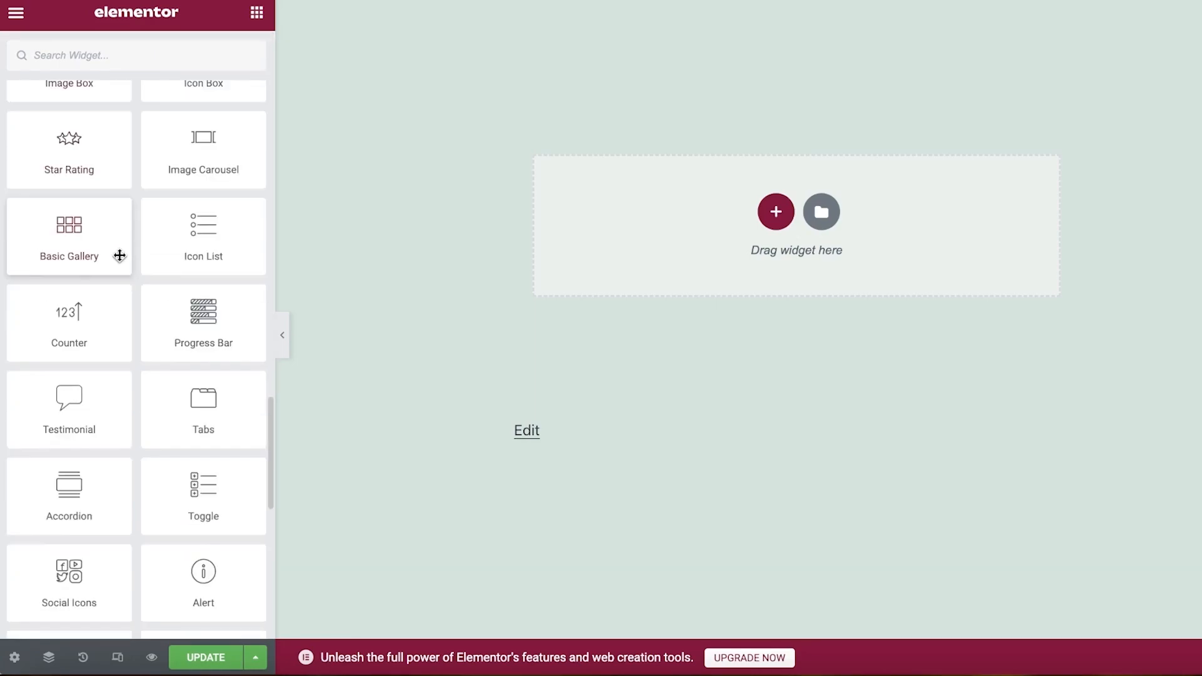
{"action": "scroll", "coordinate": [119, 256], "scroll_direction": "down", "scroll_amount": 6}
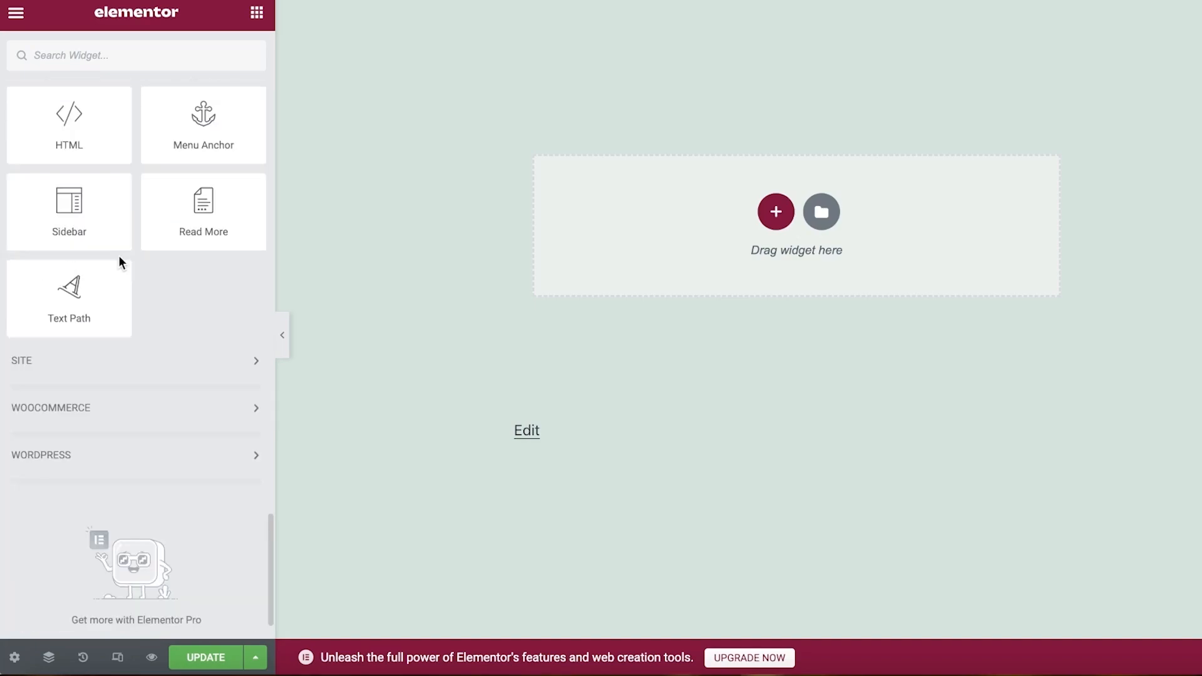
{"action": "left_click", "coordinate": [165, 367]}
{"action": "scroll", "coordinate": [164, 381], "scroll_direction": "down", "scroll_amount": 9}
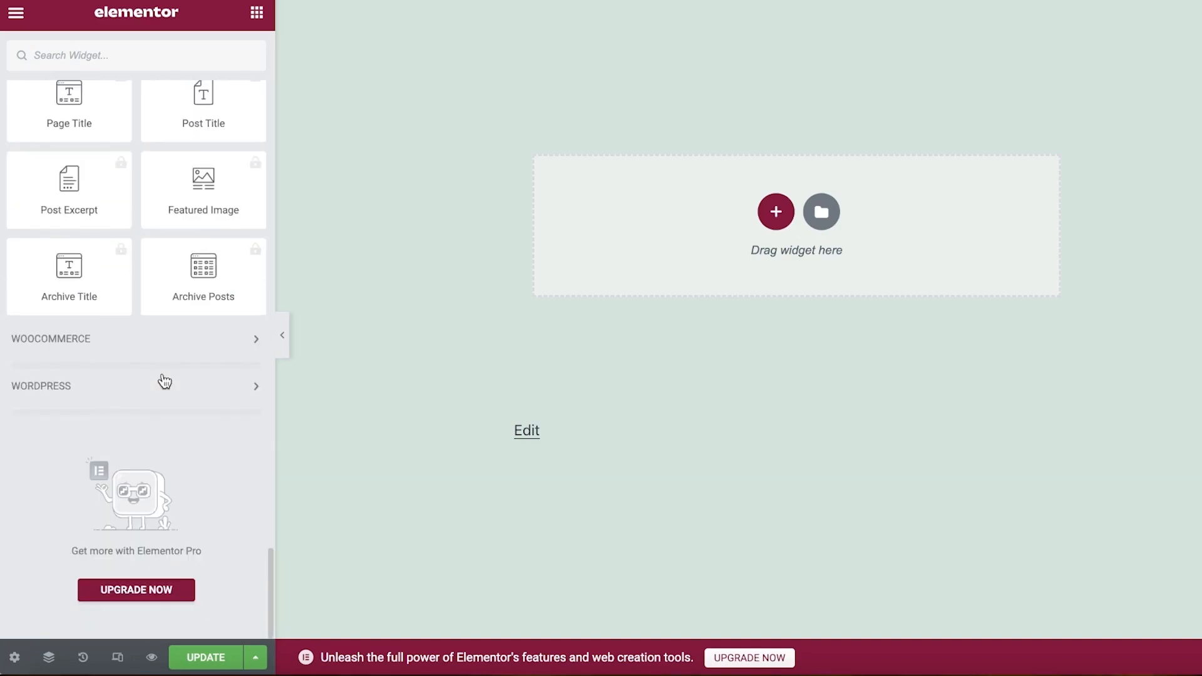
{"action": "left_click", "coordinate": [162, 343]}
{"action": "scroll", "coordinate": [161, 360], "scroll_direction": "down", "scroll_amount": 14}
{"action": "left_click", "coordinate": [150, 386]}
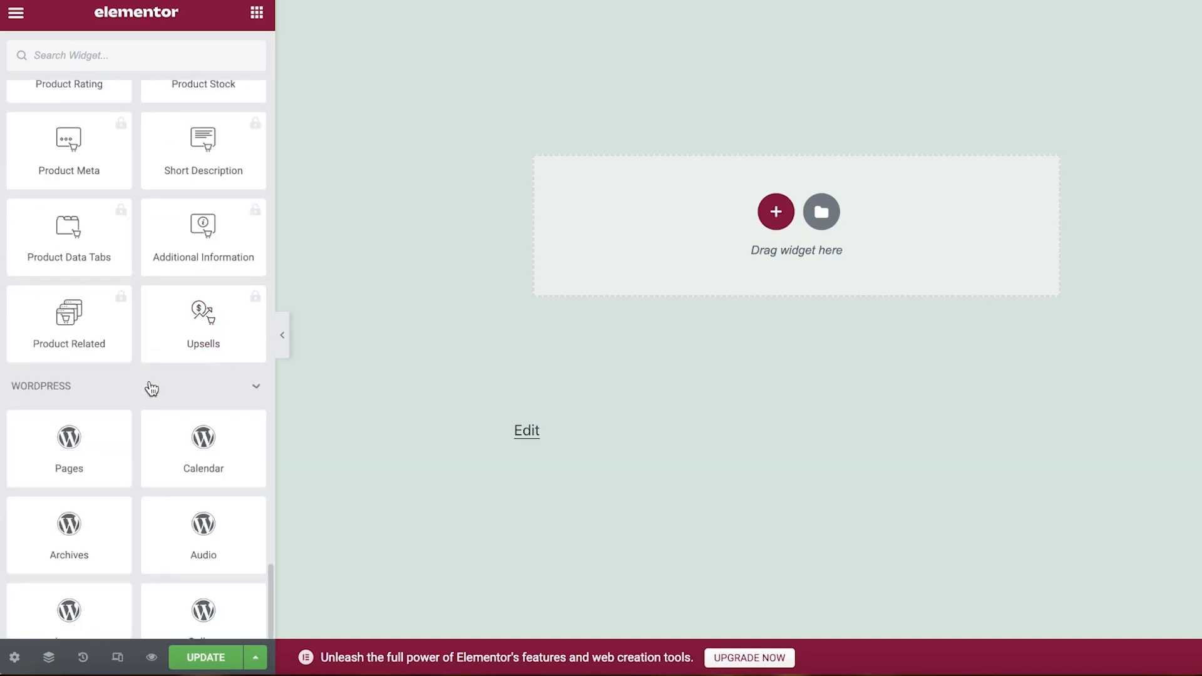
{"action": "scroll", "coordinate": [147, 388], "scroll_direction": "up", "scroll_amount": 20}
{"action": "scroll", "coordinate": [155, 386], "scroll_direction": "up", "scroll_amount": 1}
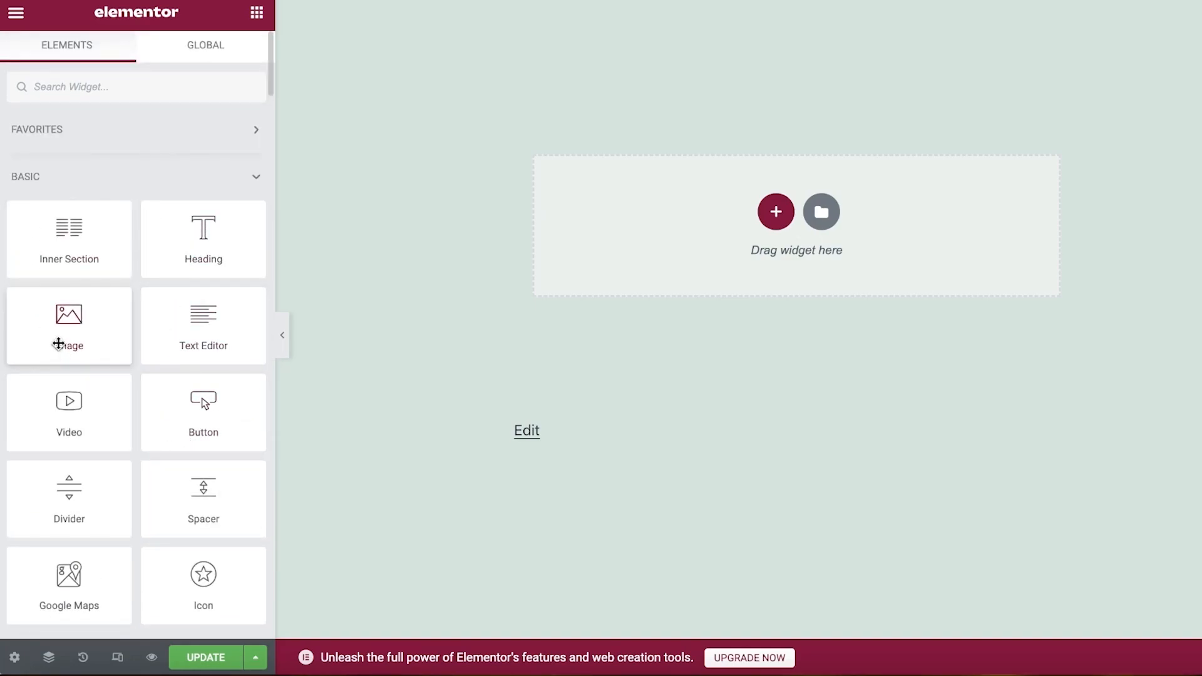
Add an Image Carousel widget to the empty content area below the Home title
{"action": "scroll", "coordinate": [125, 330], "scroll_direction": "down", "scroll_amount": 10}
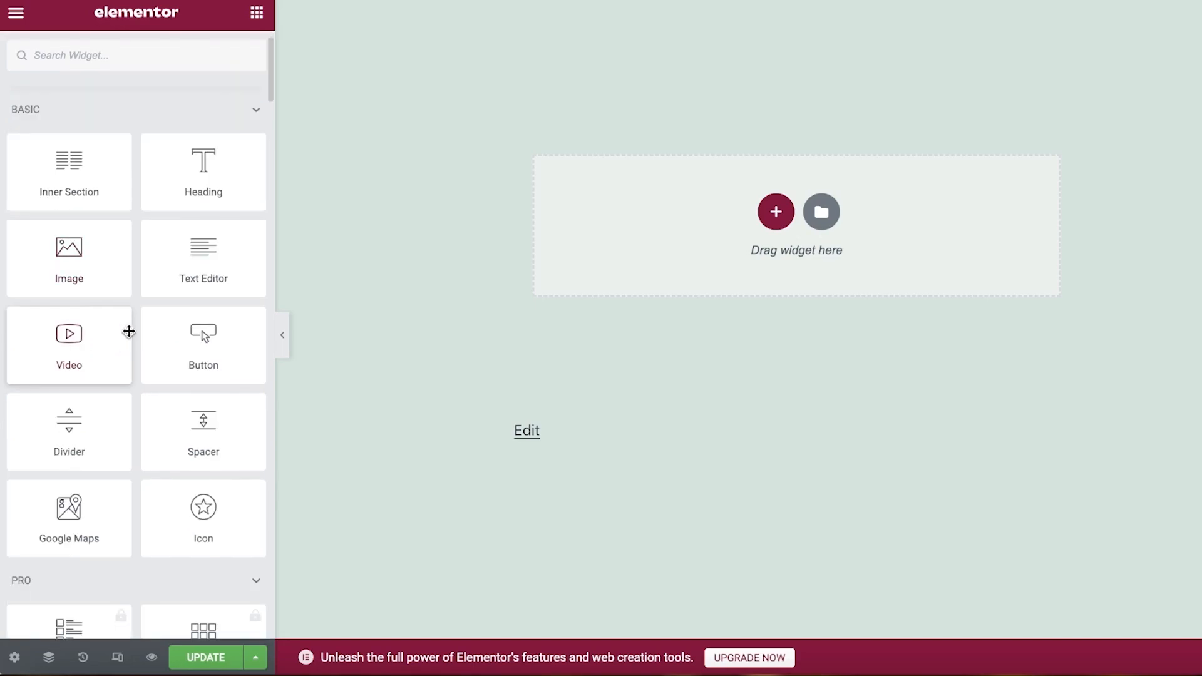
{"action": "scroll", "coordinate": [200, 227], "scroll_direction": "up", "scroll_amount": 5}
{"action": "left_click_drag", "start_coordinate": [182, 389], "coordinate": [788, 198]}
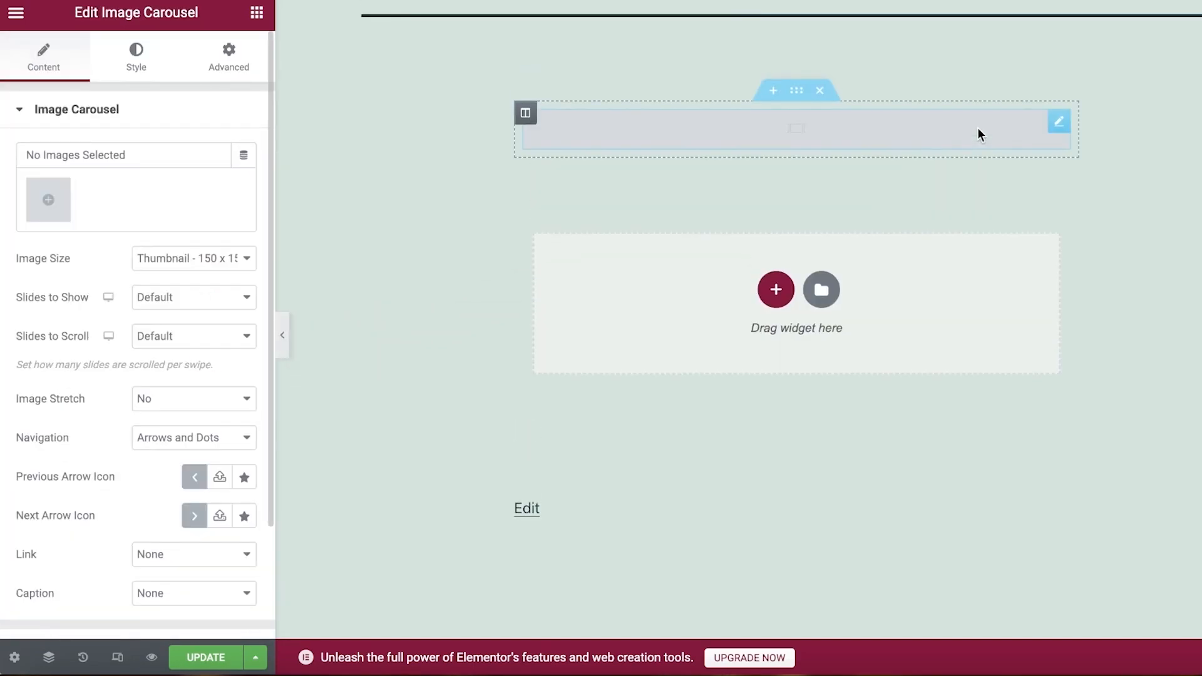
{"action": "mouse_move", "coordinate": [950, 180]}
{"action": "left_mouse_down"}
{"action": "mouse_move", "coordinate": [974, 196]}
{"action": "mouse_move", "coordinate": [927, 179]}
{"action": "left_mouse_up"}
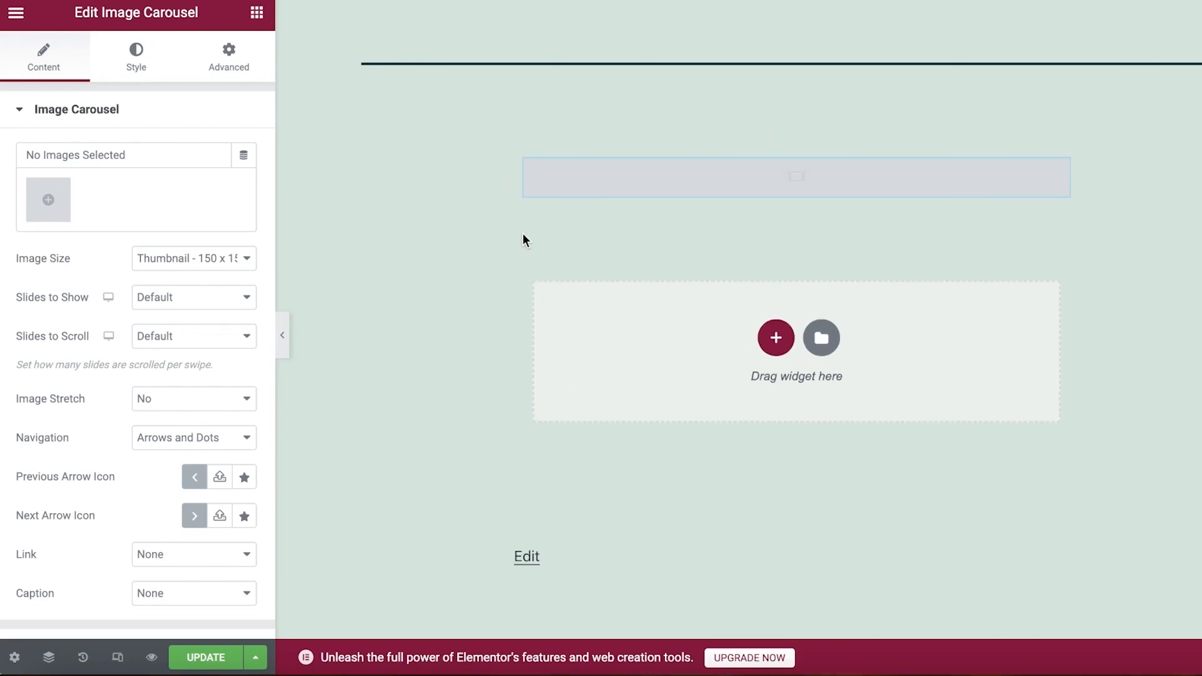
Examine the width, alignment, widget spacing and HTML tag settings of the column holding the image carousel
{"action": "left_click", "coordinate": [532, 164]}
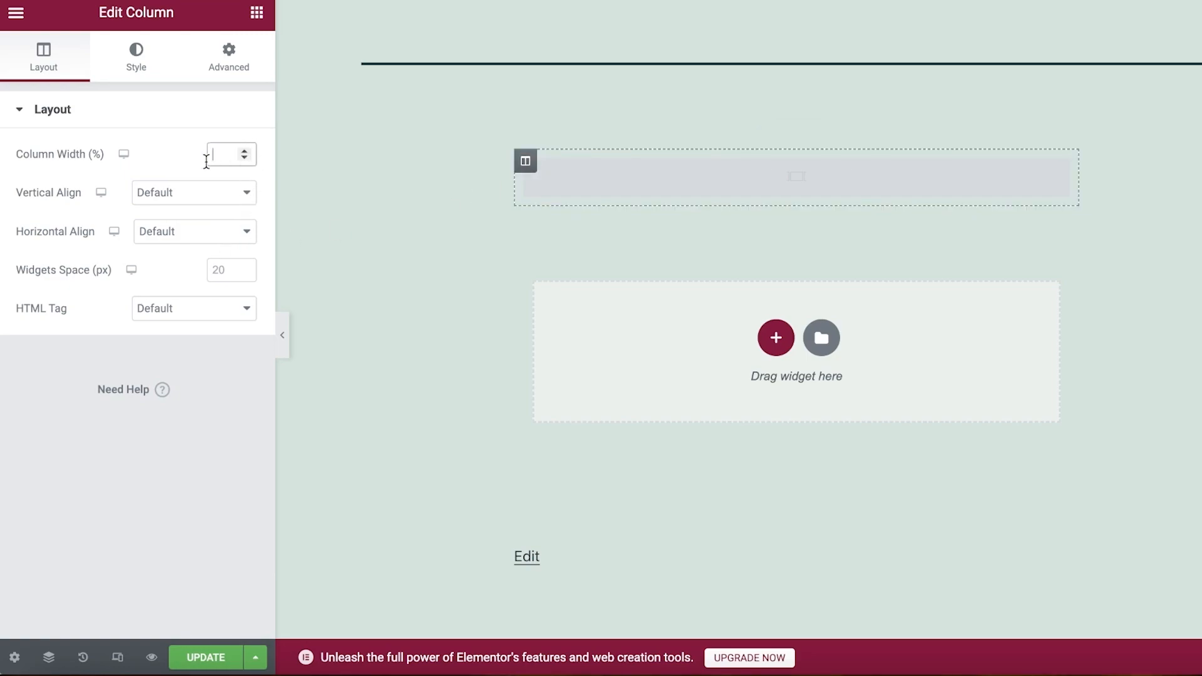
{"action": "left_click", "coordinate": [217, 194]}
{"action": "left_click", "coordinate": [233, 250]}
{"action": "left_click", "coordinate": [229, 193]}
{"action": "left_click", "coordinate": [209, 134]}
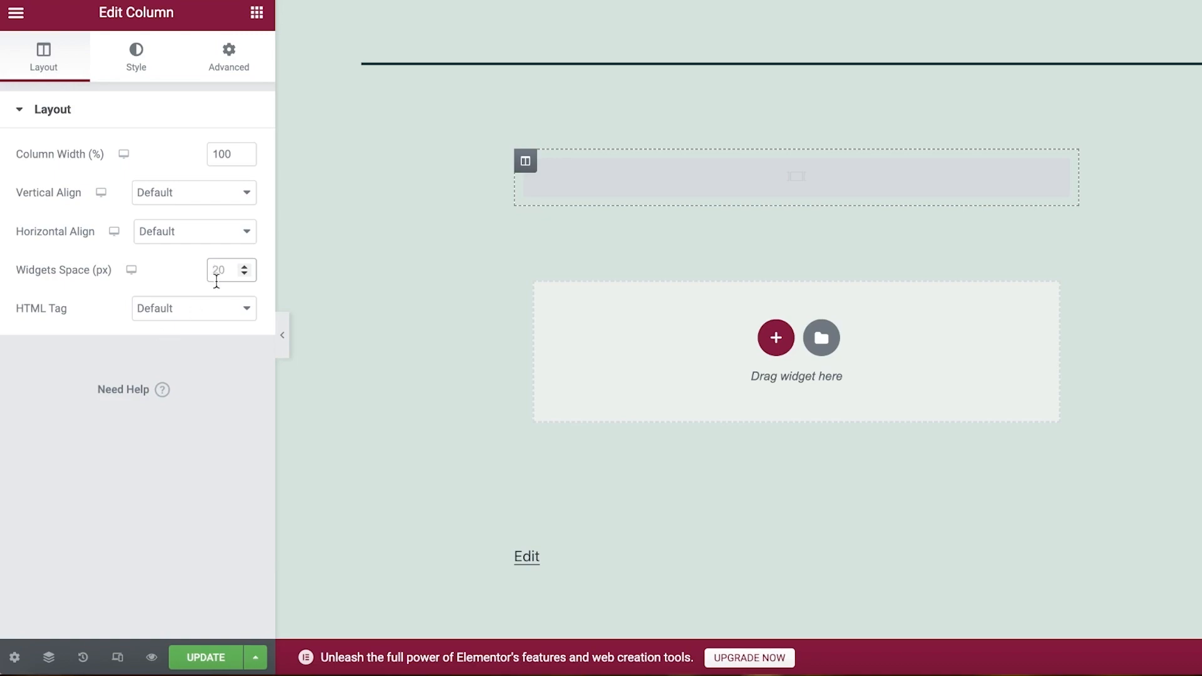
{"action": "left_click", "coordinate": [202, 309]}
{"action": "left_click", "coordinate": [202, 309]}
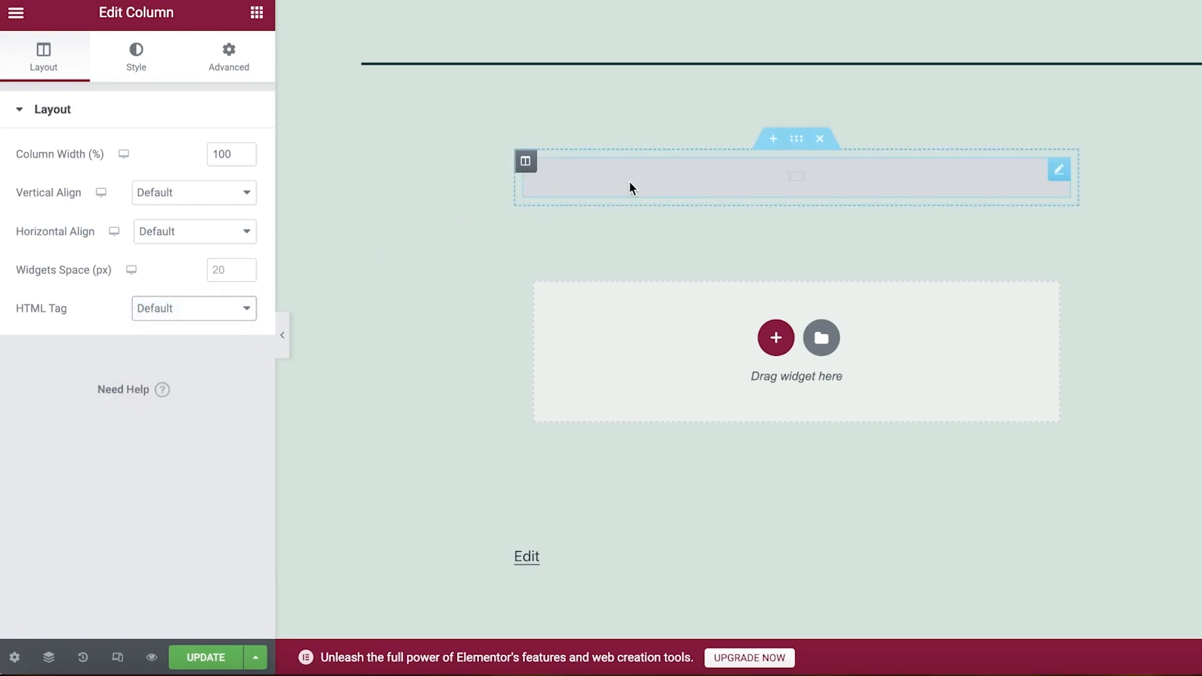
Insert a gallery of the pink logo, green gemstone ring and portrait images from the Media Library into the image carousel
{"action": "left_click", "coordinate": [720, 175]}
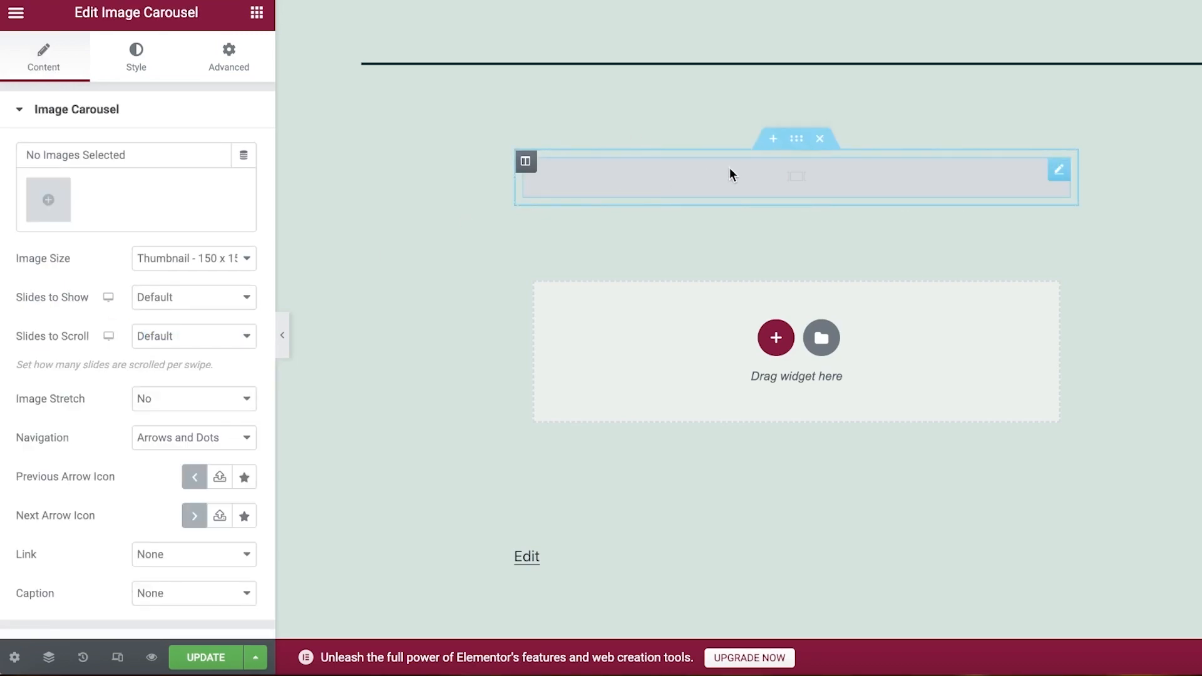
{"action": "left_click", "coordinate": [52, 207]}
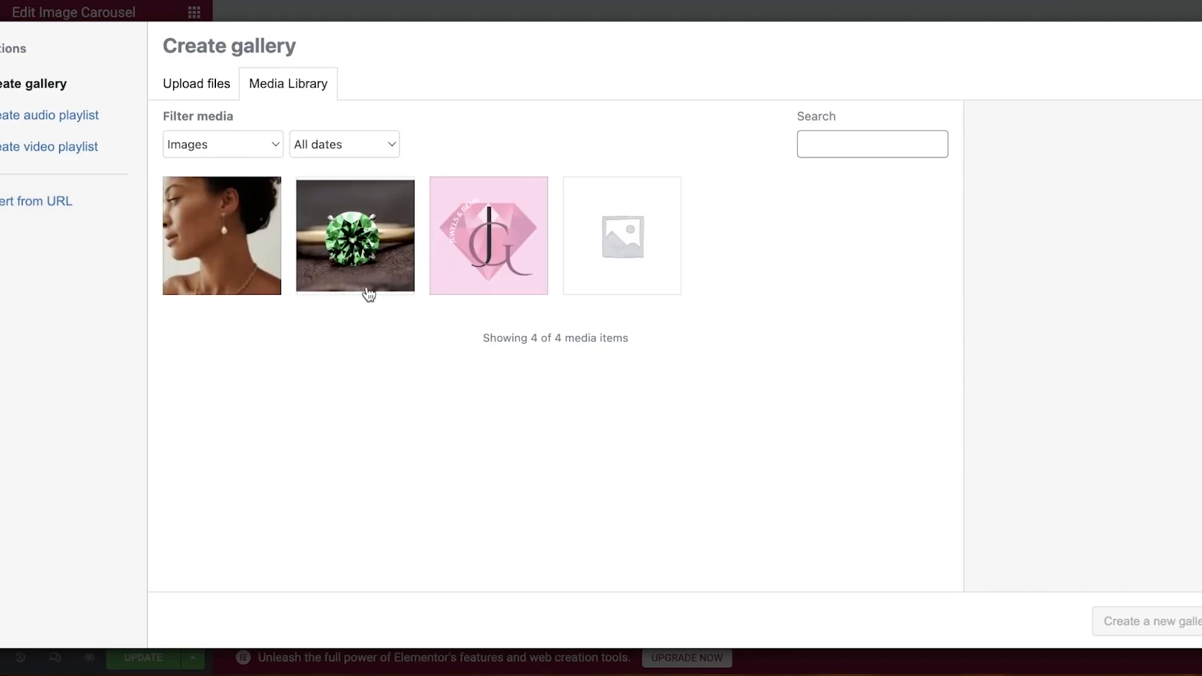
{"action": "left_click", "coordinate": [471, 248]}
{"action": "left_click", "coordinate": [354, 269]}
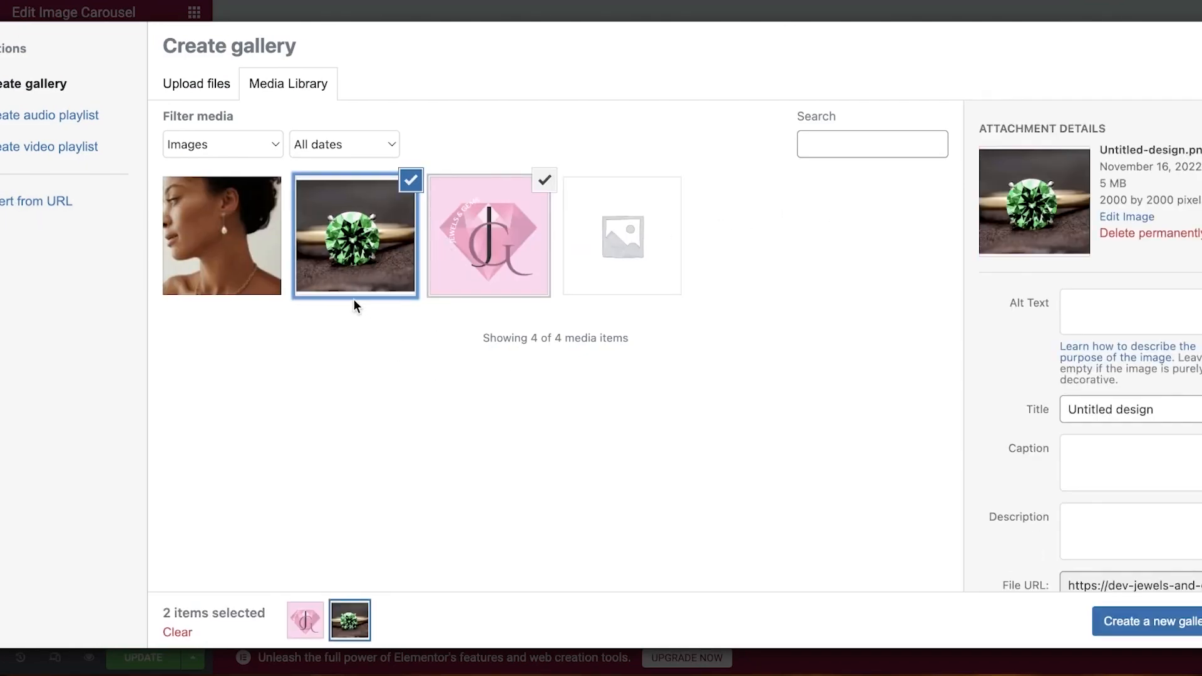
{"action": "left_click", "coordinate": [251, 271]}
{"action": "left_click", "coordinate": [1120, 621]}
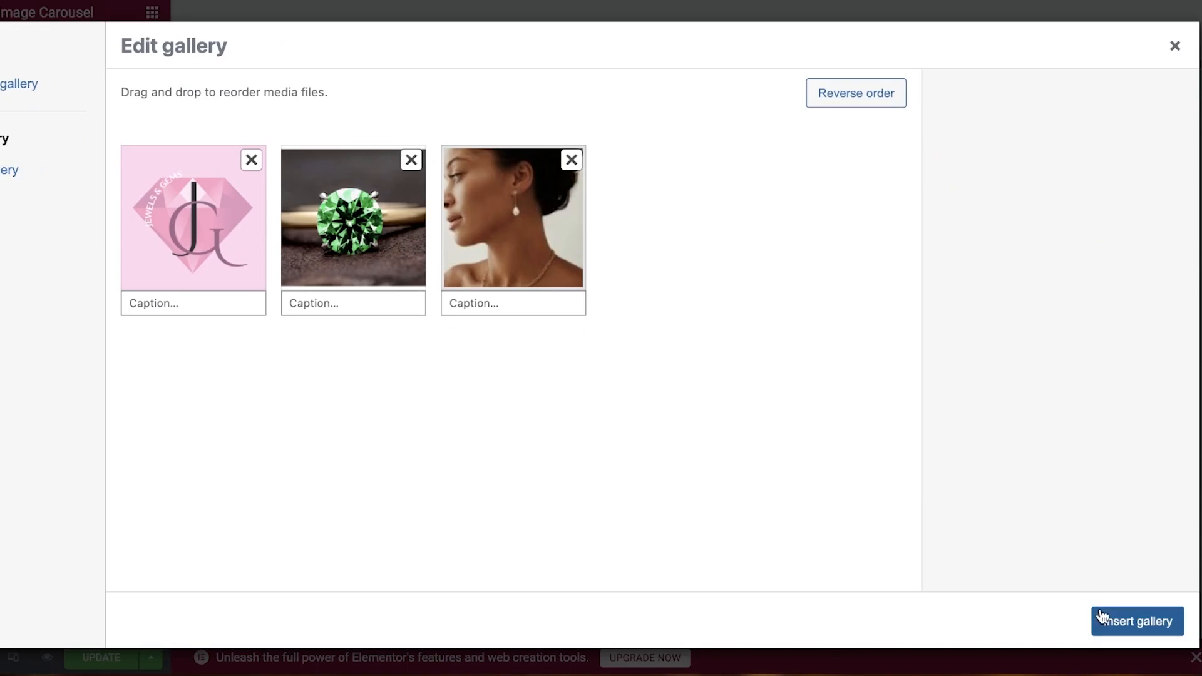
{"action": "left_click", "coordinate": [1121, 618]}
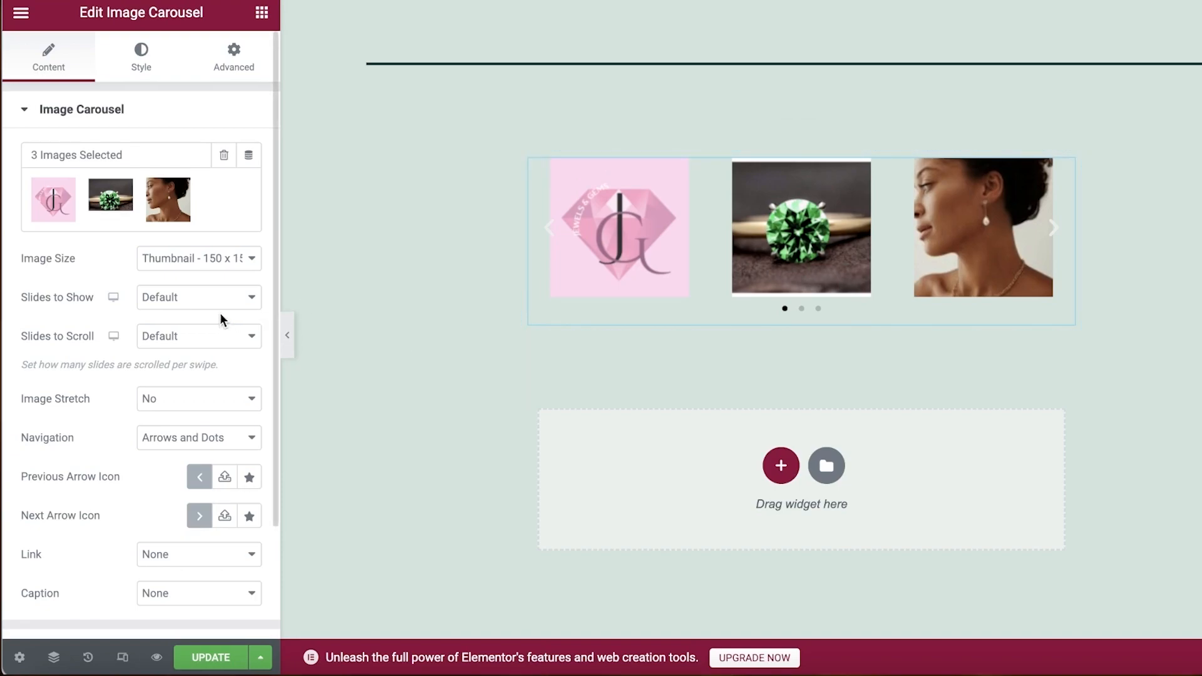
Set the carousel's image size to 2048x2048, trying Large - 1024 x 1024 first
{"action": "left_click", "coordinate": [191, 271]}
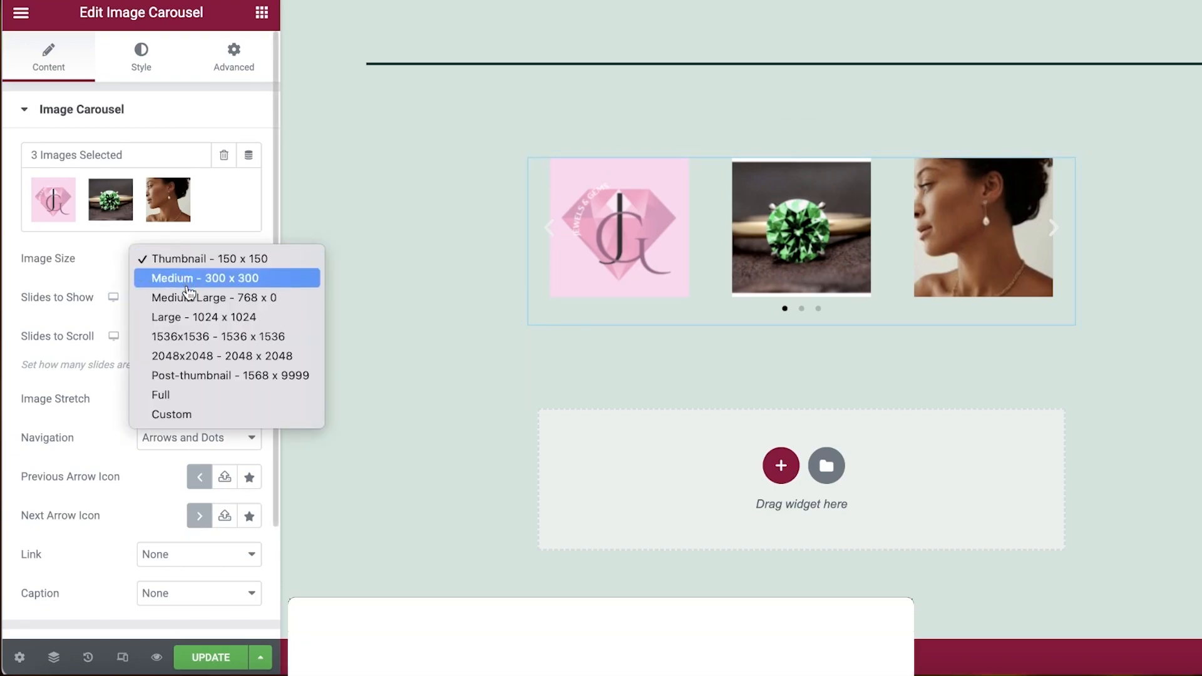
{"action": "left_click", "coordinate": [191, 319]}
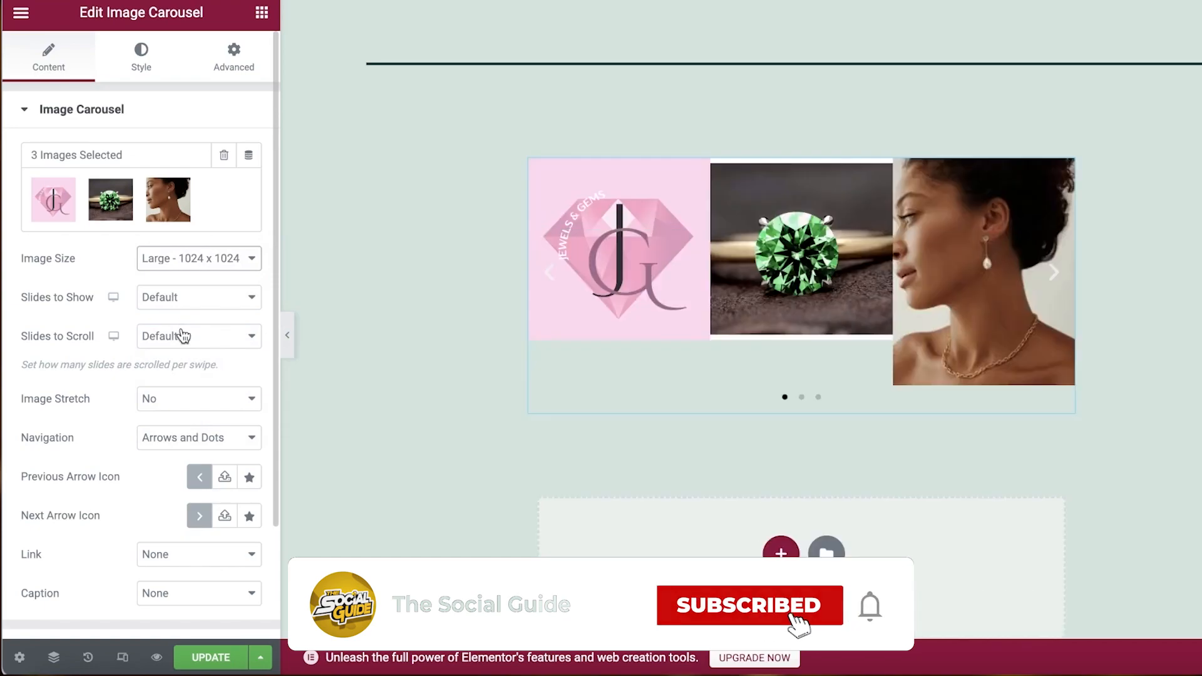
{"action": "left_click", "coordinate": [194, 259]}
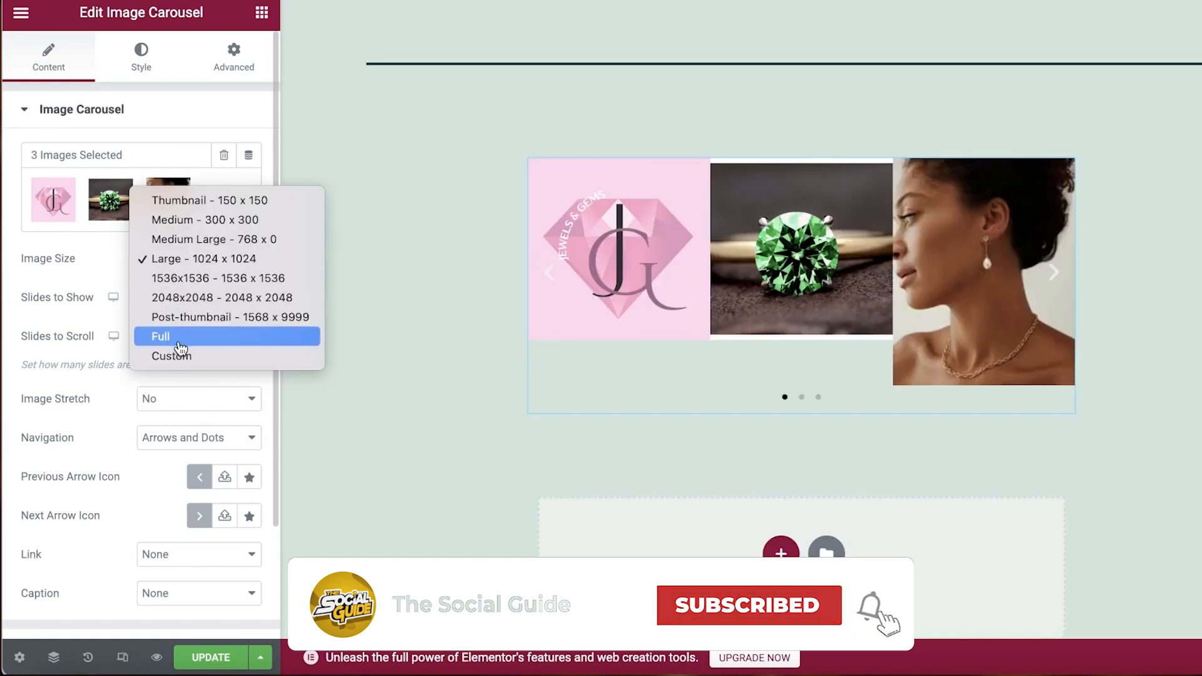
{"action": "left_click", "coordinate": [193, 298]}
Set the carousel's slides to show to 1, trying 9 slides first
{"action": "left_click", "coordinate": [194, 301]}
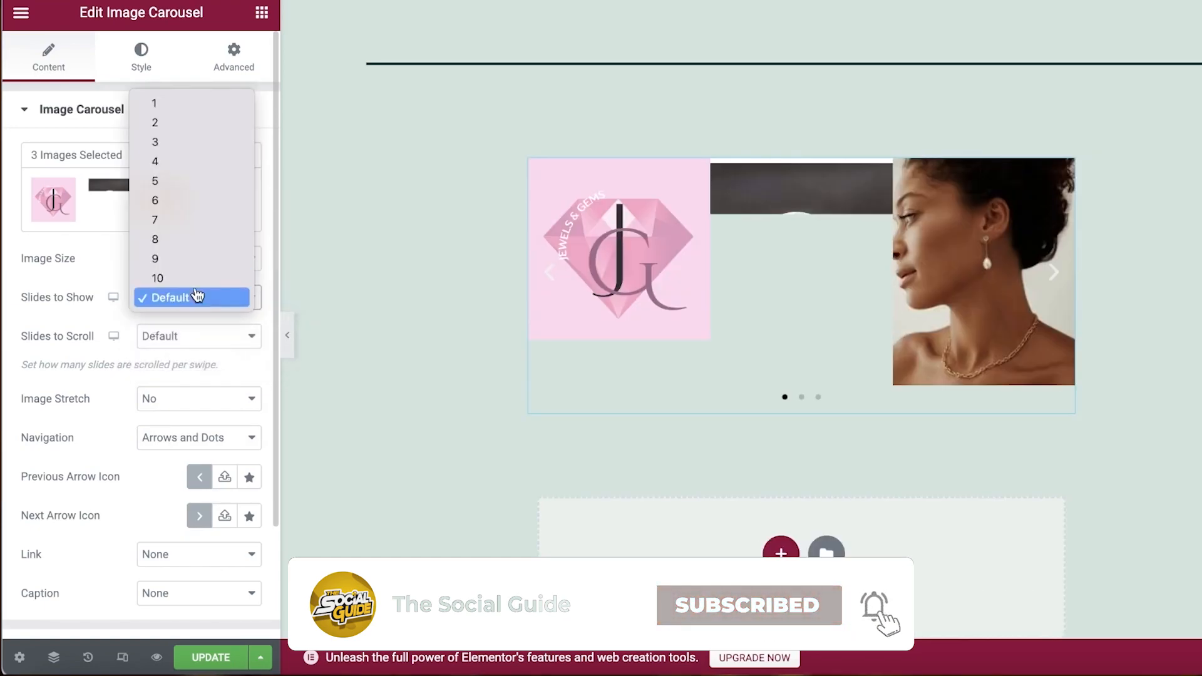
{"action": "left_click", "coordinate": [208, 259]}
{"action": "left_click", "coordinate": [194, 309]}
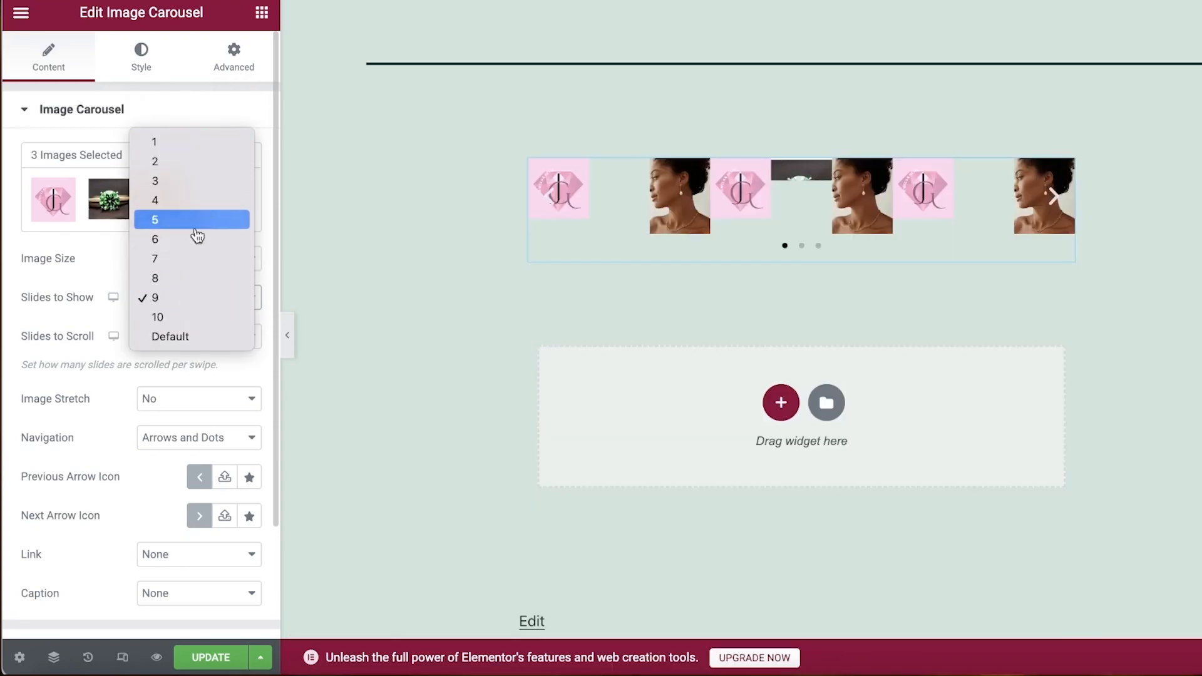
{"action": "left_click", "coordinate": [194, 142]}
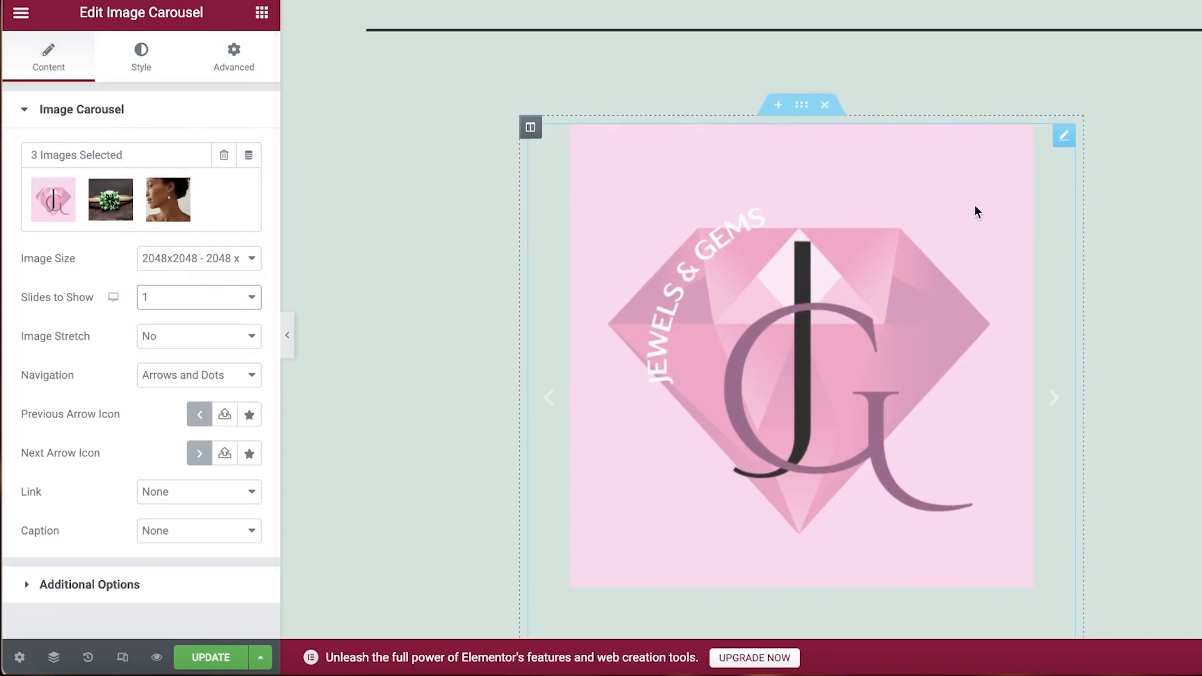
Set the carousel's navigation to Arrows and keep its link at None
{"action": "left_click", "coordinate": [191, 382]}
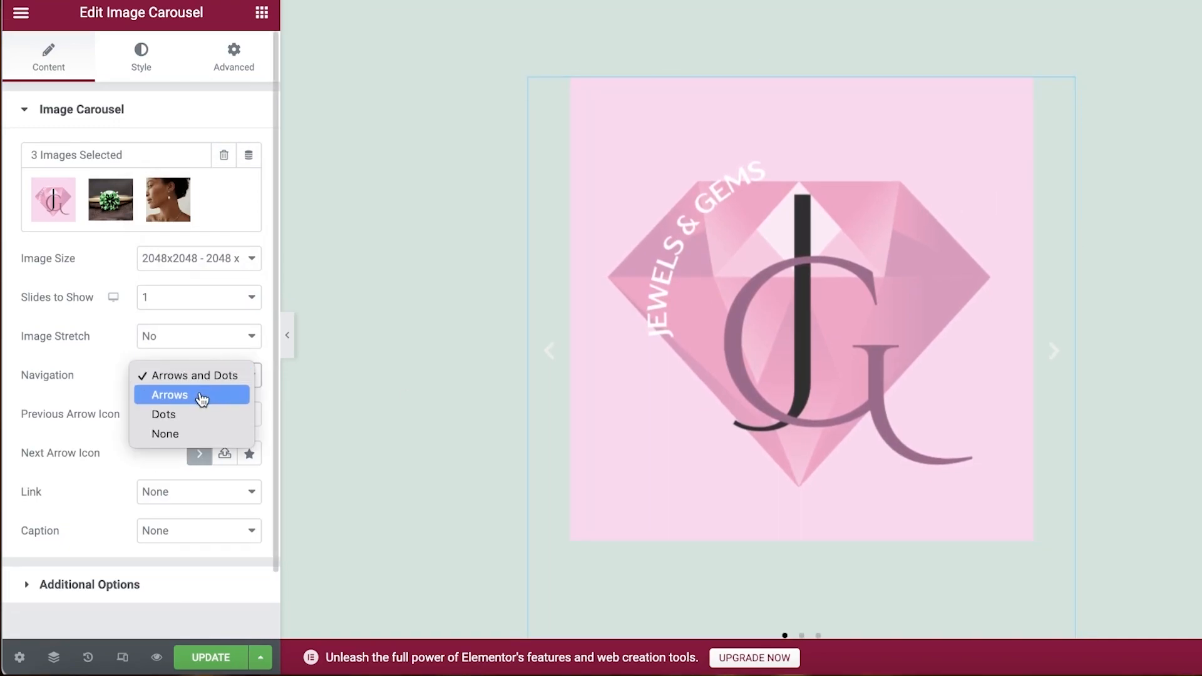
{"action": "left_click", "coordinate": [198, 403]}
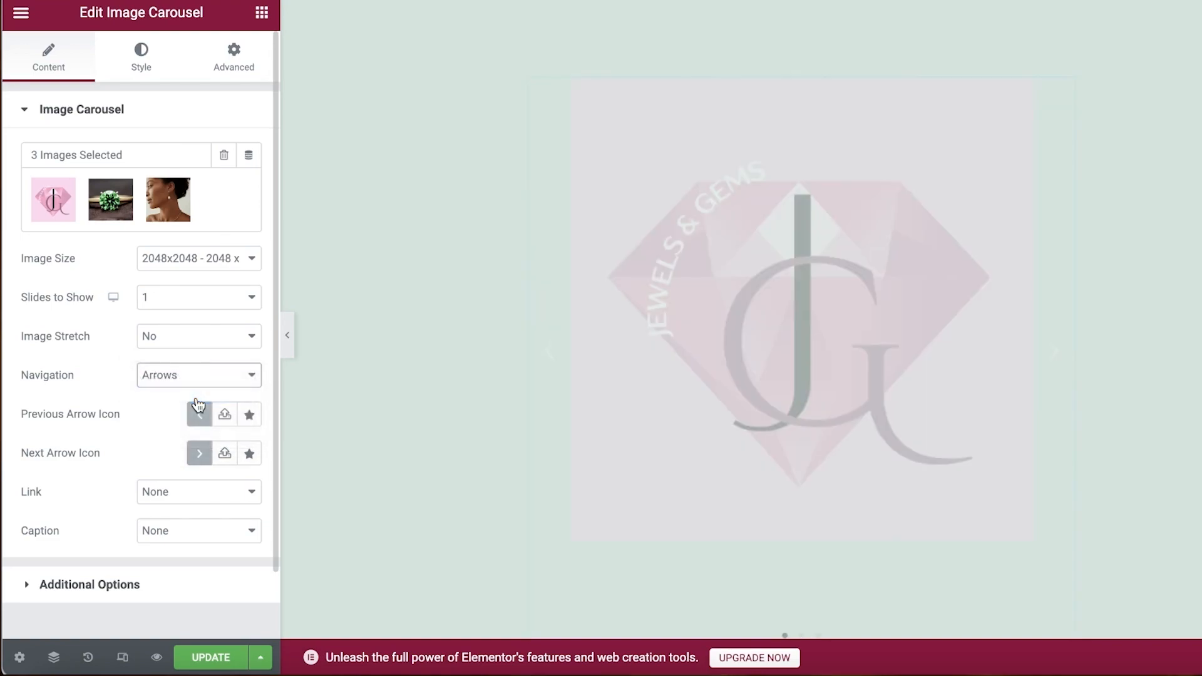
{"action": "scroll", "coordinate": [157, 426], "scroll_direction": "down", "scroll_amount": 1}
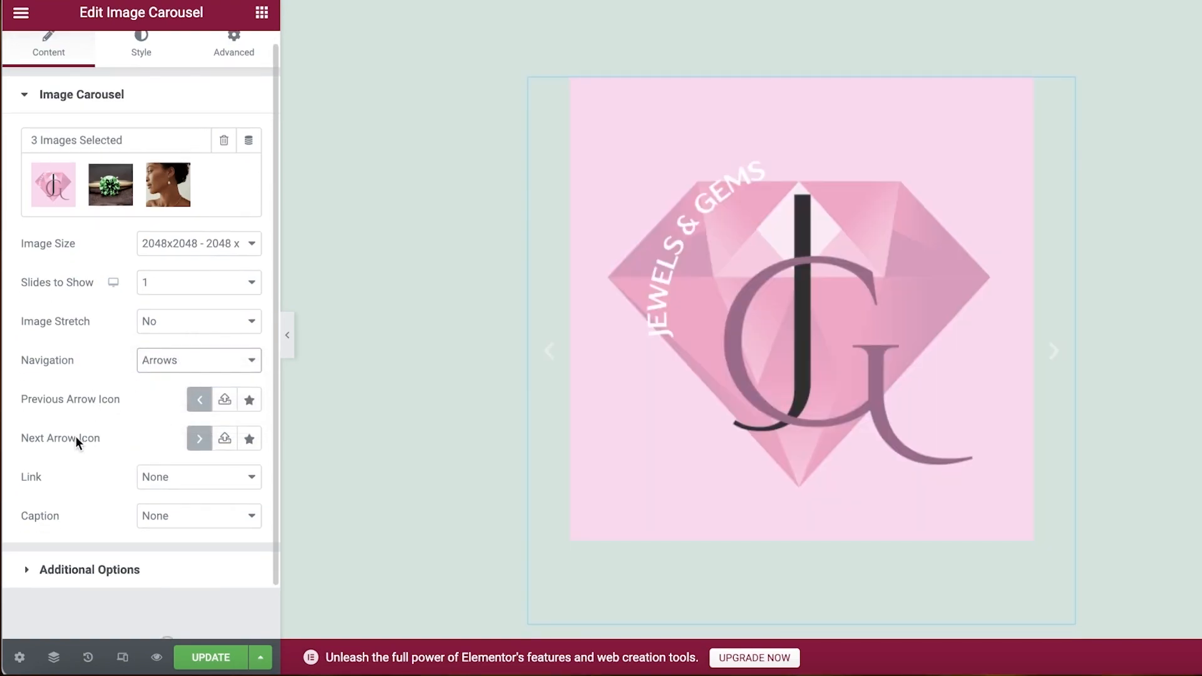
{"action": "scroll", "coordinate": [76, 437], "scroll_direction": "down", "scroll_amount": 2}
{"action": "left_click", "coordinate": [172, 425]}
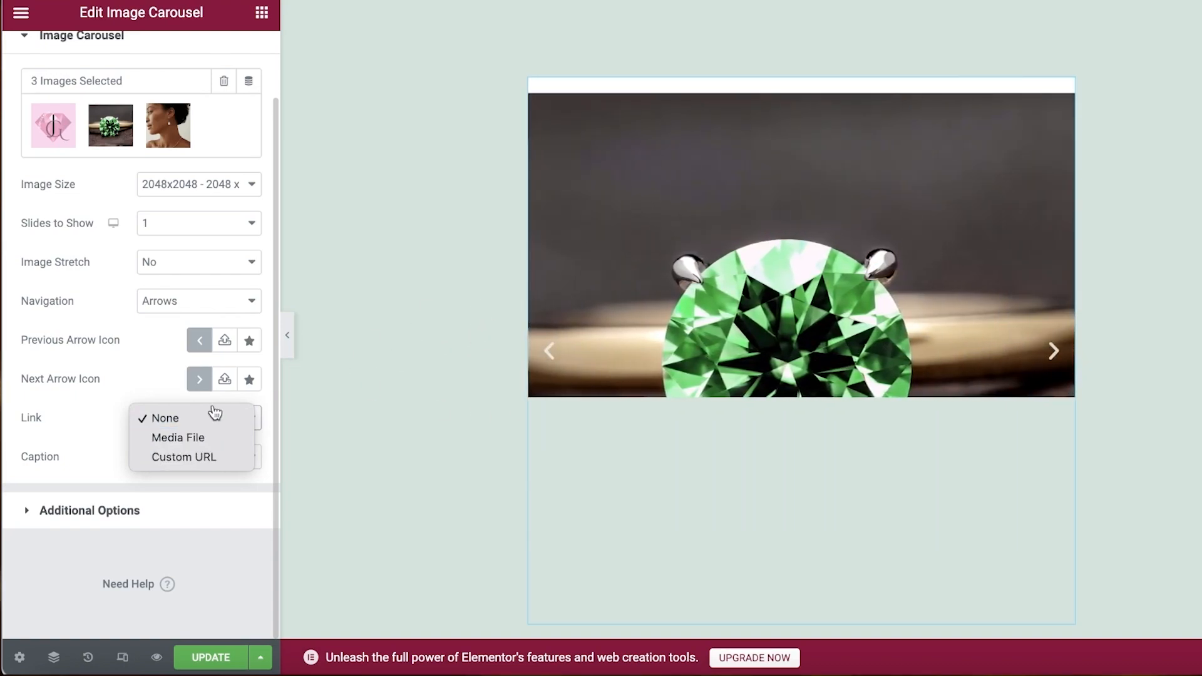
{"action": "left_click", "coordinate": [105, 414]}
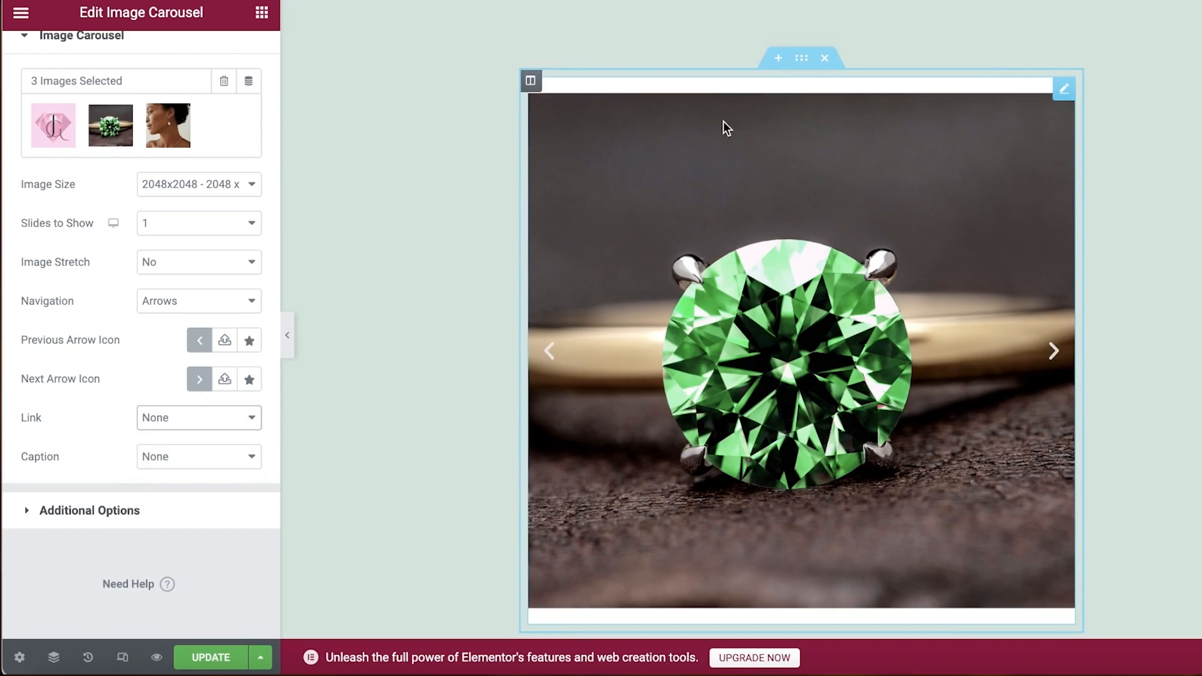
Review the carousel's additional playback options and the Pause on Hover choices, keeping Yes
{"action": "left_click", "coordinate": [54, 528]}
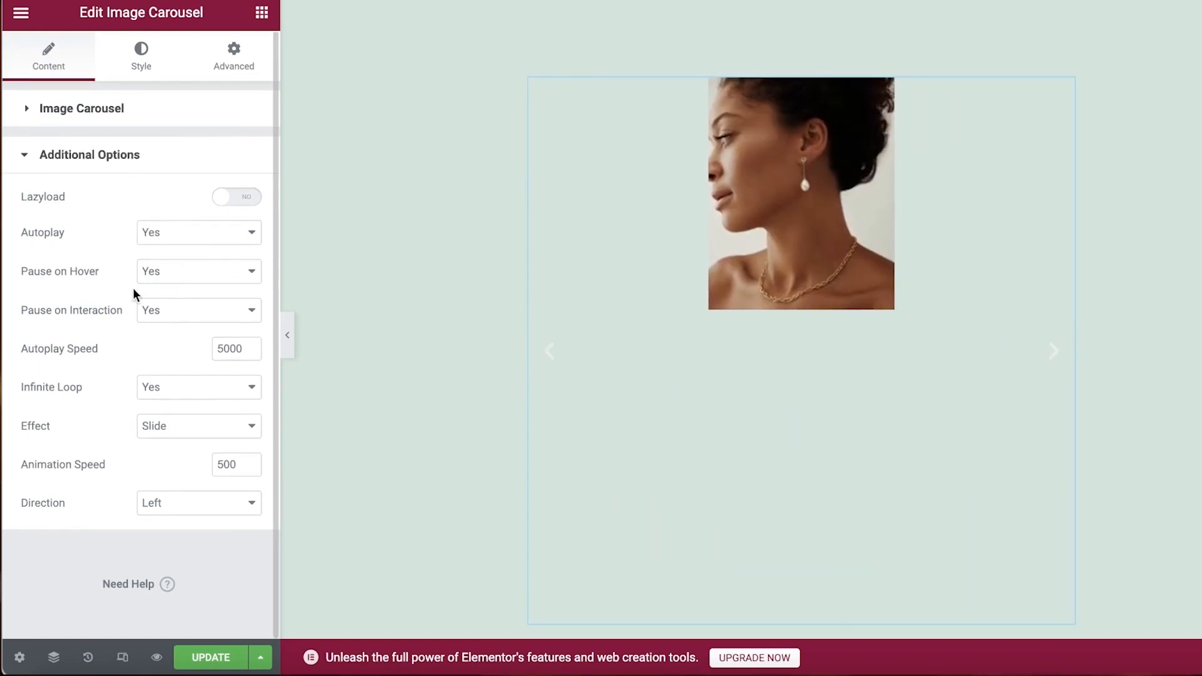
{"action": "left_click", "coordinate": [159, 271]}
{"action": "left_click", "coordinate": [159, 272]}
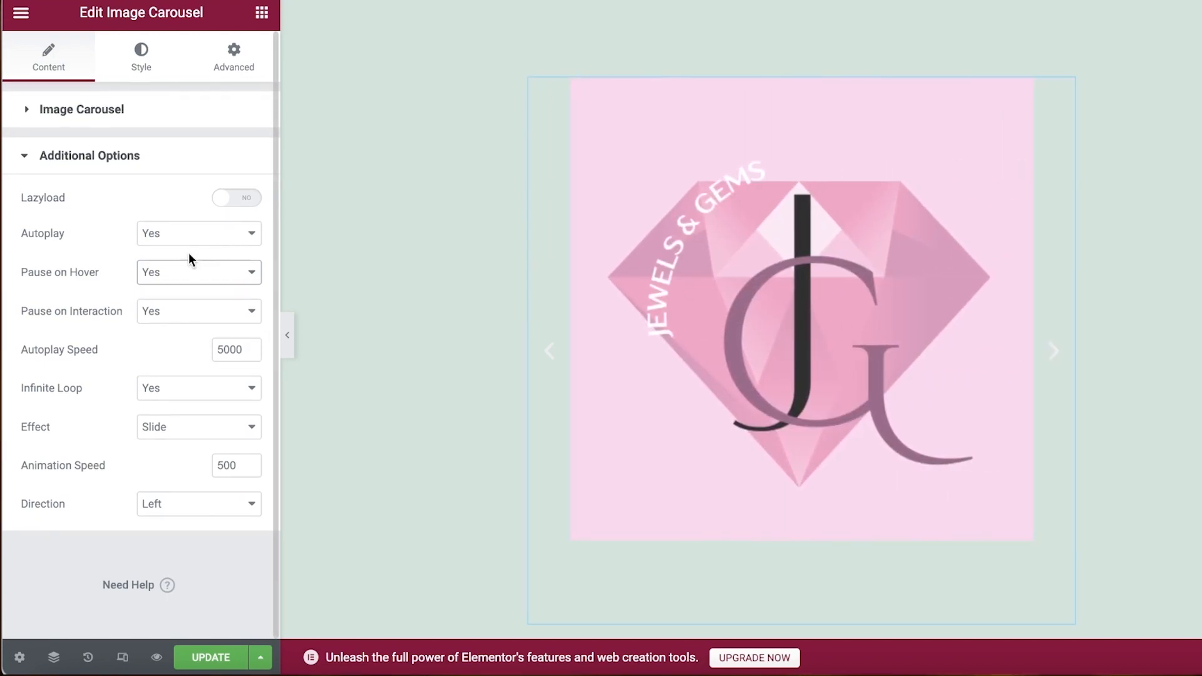
Style the carousel's navigation arrows with position Inside and size 20
{"action": "left_click", "coordinate": [151, 74]}
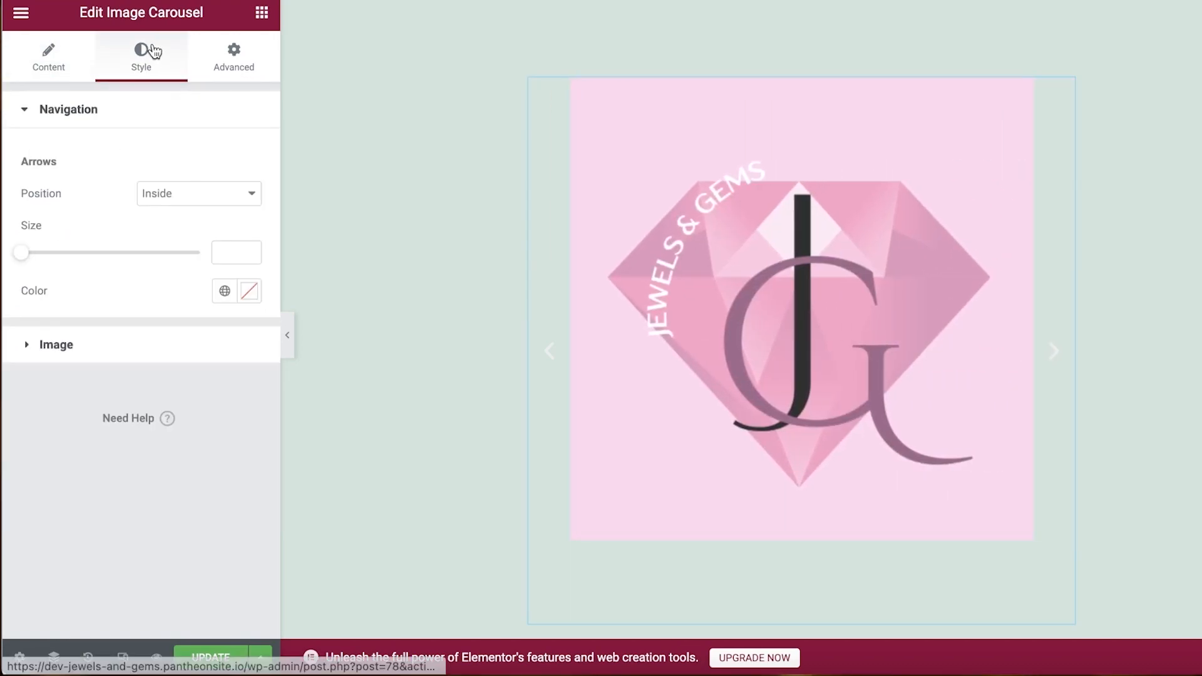
{"action": "left_click", "coordinate": [142, 192]}
{"action": "left_click", "coordinate": [167, 213]}
{"action": "left_click", "coordinate": [173, 194]}
{"action": "left_click", "coordinate": [181, 177]}
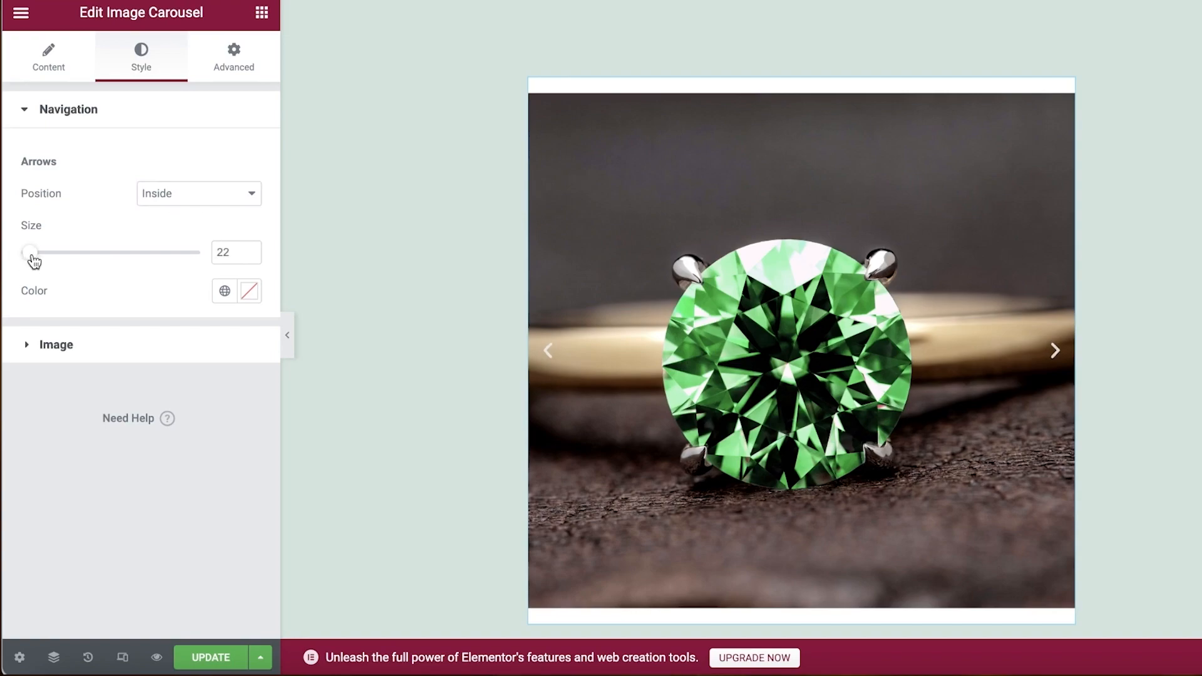
{"action": "left_click_drag", "start_coordinate": [67, 266], "coordinate": [5, 238]}
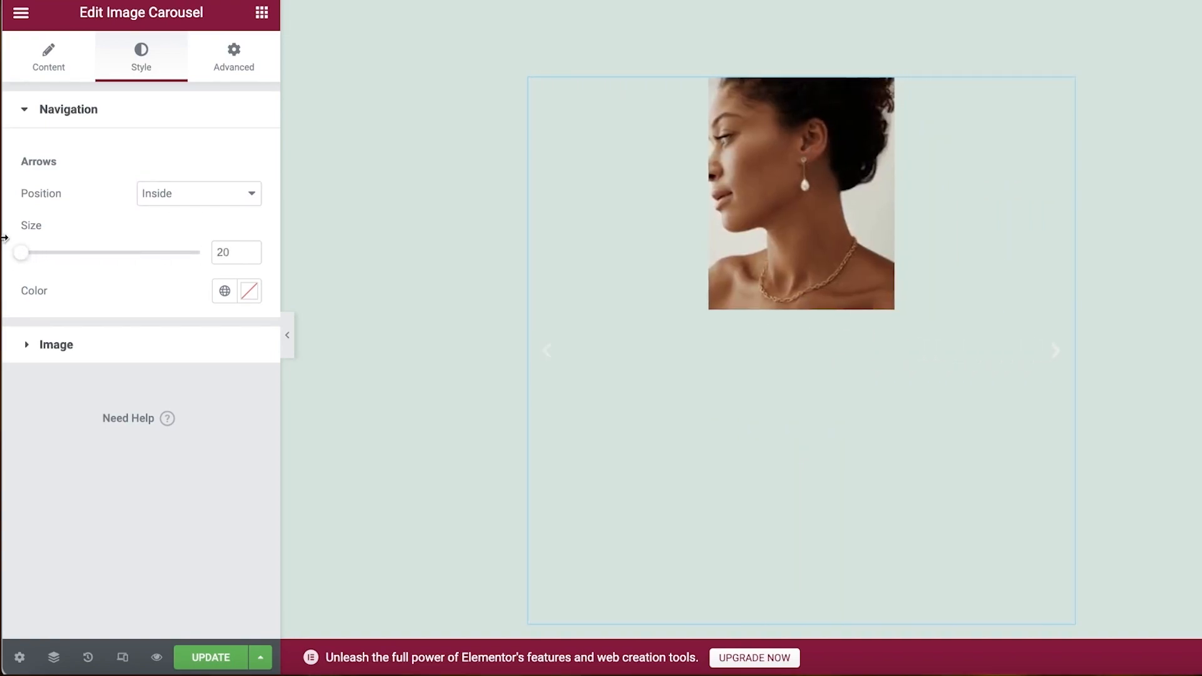
Set the border type of the carousel images to None after trying a Solid border
{"action": "left_click", "coordinate": [48, 339]}
{"action": "left_click", "coordinate": [192, 202]}
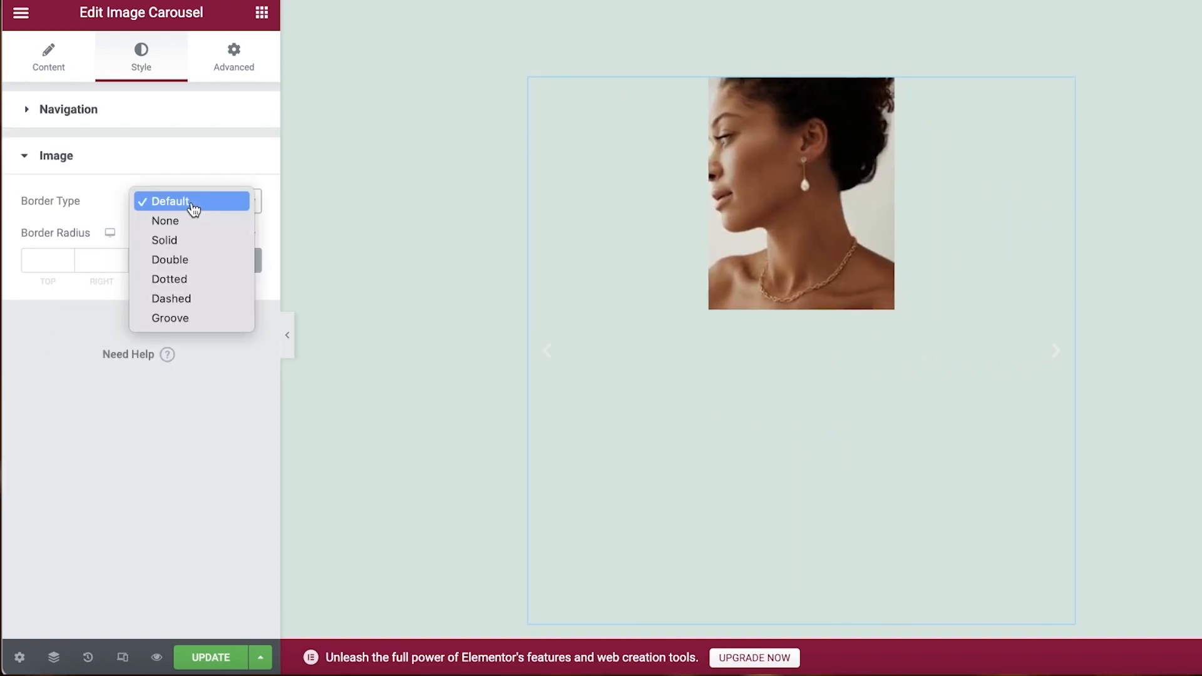
{"action": "left_click", "coordinate": [178, 241]}
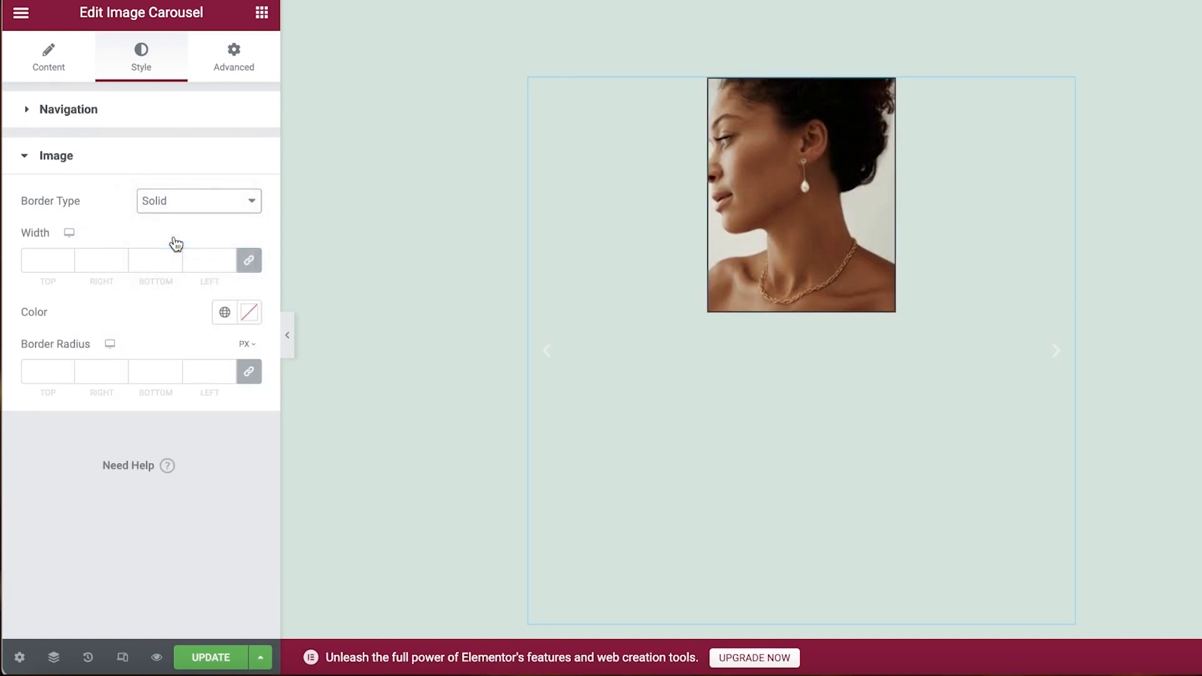
{"action": "left_click", "coordinate": [195, 207]}
{"action": "left_click", "coordinate": [194, 184]}
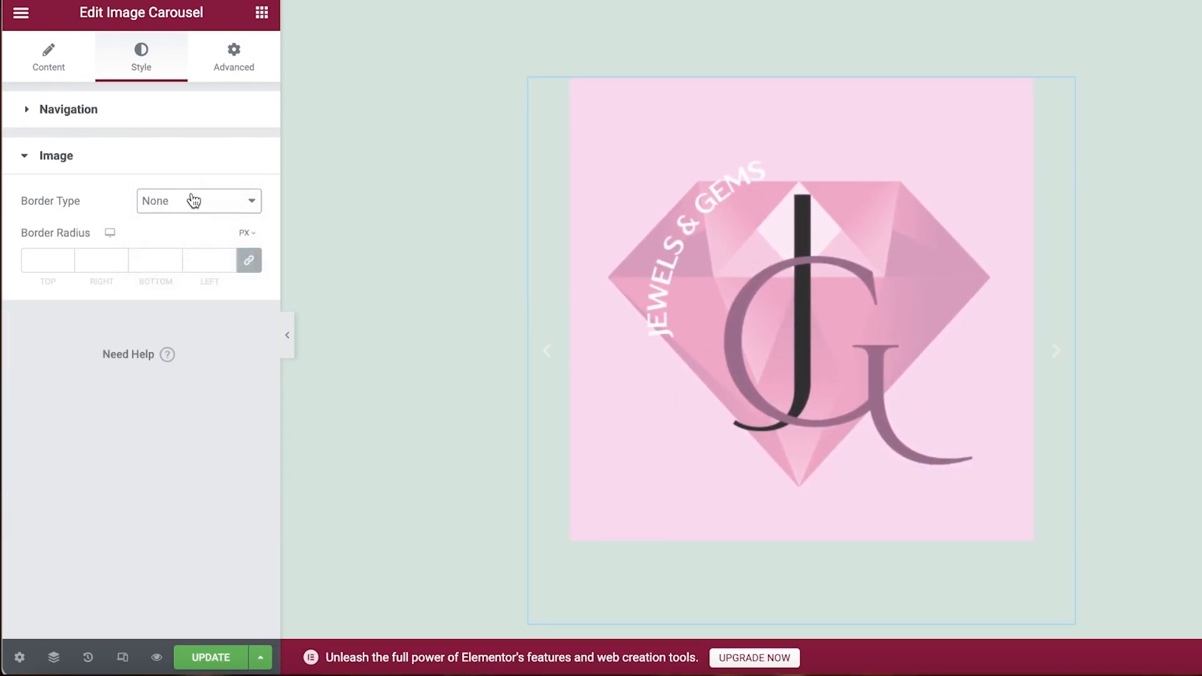
Open the advanced layout settings of the image carousel and look over the carousel on the page
{"action": "left_click", "coordinate": [215, 64]}
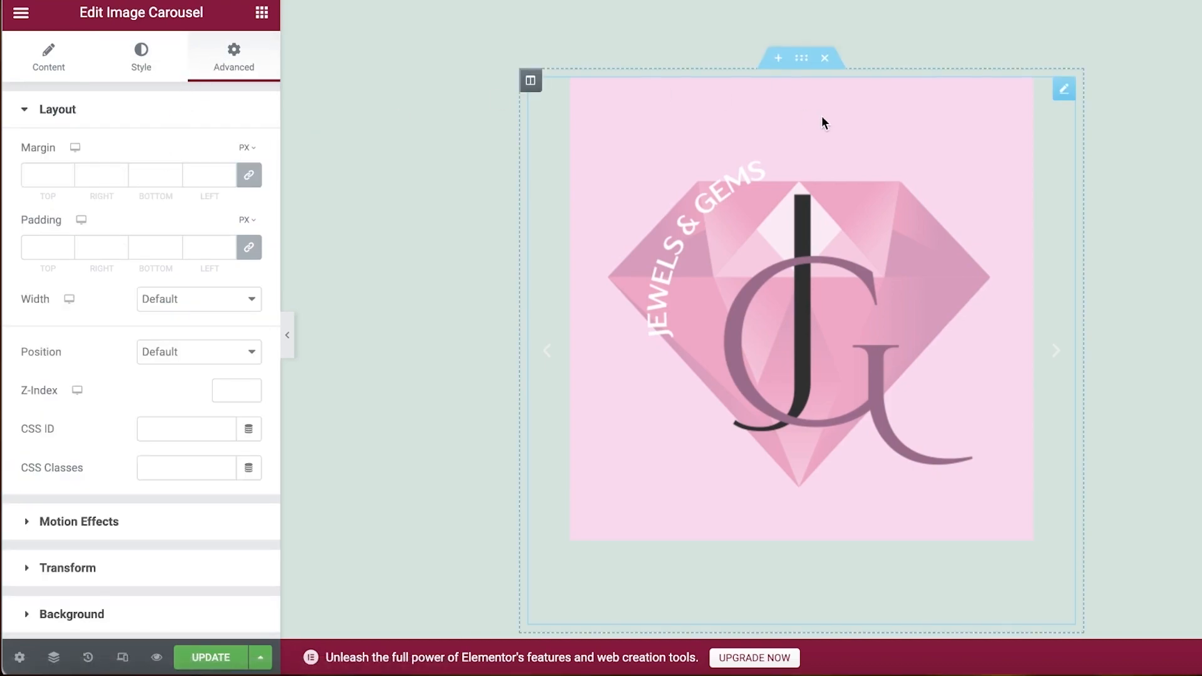
{"action": "scroll", "coordinate": [805, 110], "scroll_direction": "up", "scroll_amount": 5}
{"action": "scroll", "coordinate": [531, 182], "scroll_direction": "down", "scroll_amount": 5}
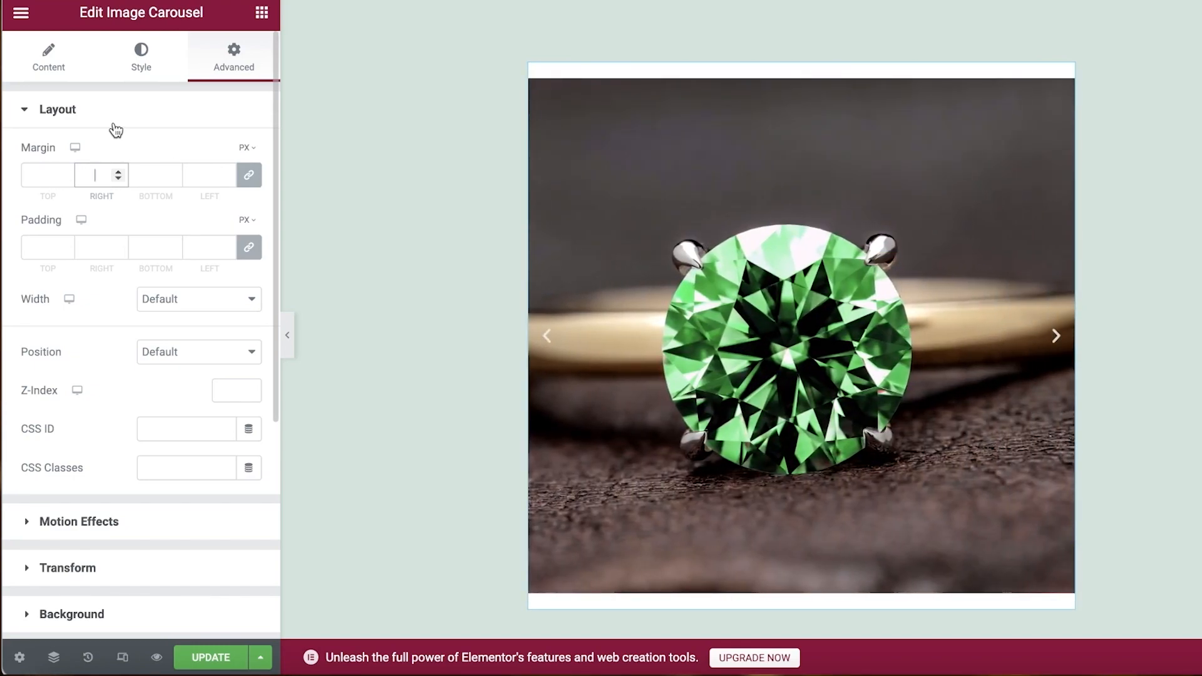
Try different linked margins around the image carousel, from 2 px down to -129 px and back up to -68 px
{"action": "left_click", "coordinate": [65, 176]}
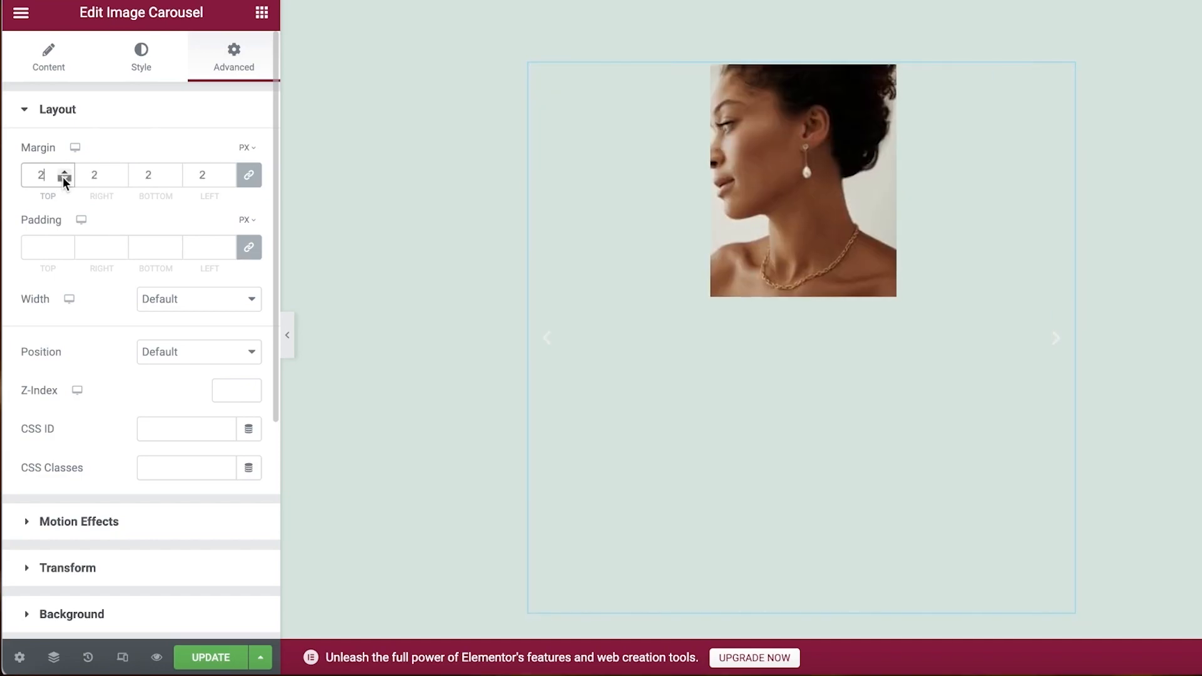
{"action": "left_click", "coordinate": [63, 178]}
{"action": "left_click", "coordinate": [64, 178]}
{"action": "left_click", "coordinate": [63, 177]}
{"action": "left_click", "coordinate": [64, 178]}
{"action": "left_click", "coordinate": [63, 178]}
{"action": "left_click", "coordinate": [63, 178]}
{"action": "left_click", "coordinate": [63, 169]}
{"action": "left_click", "coordinate": [63, 169]}
{"action": "left_click", "coordinate": [62, 177]}
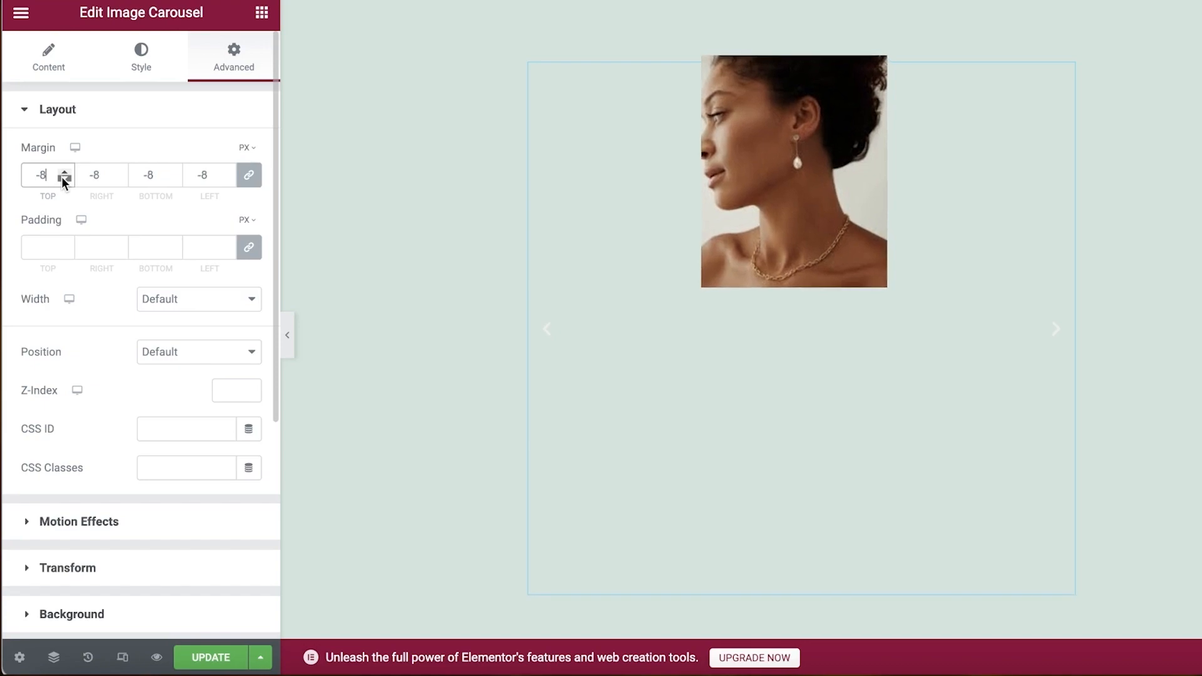
{"action": "left_click", "coordinate": [62, 178]}
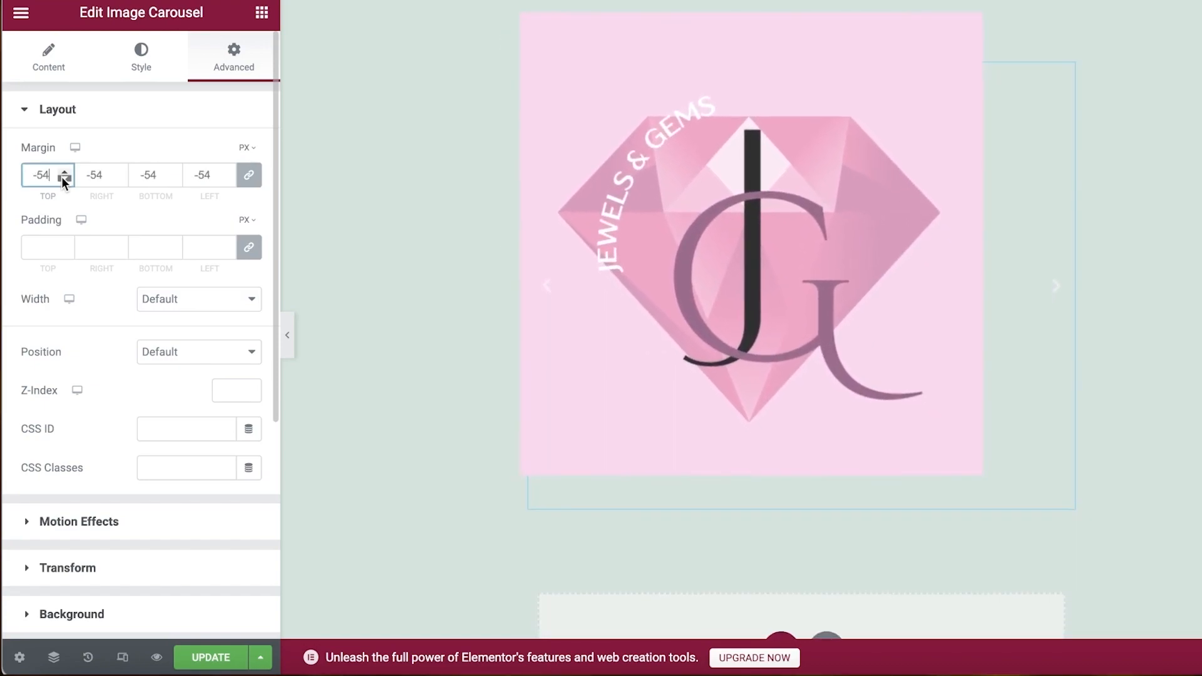
{"action": "left_click", "coordinate": [62, 178]}
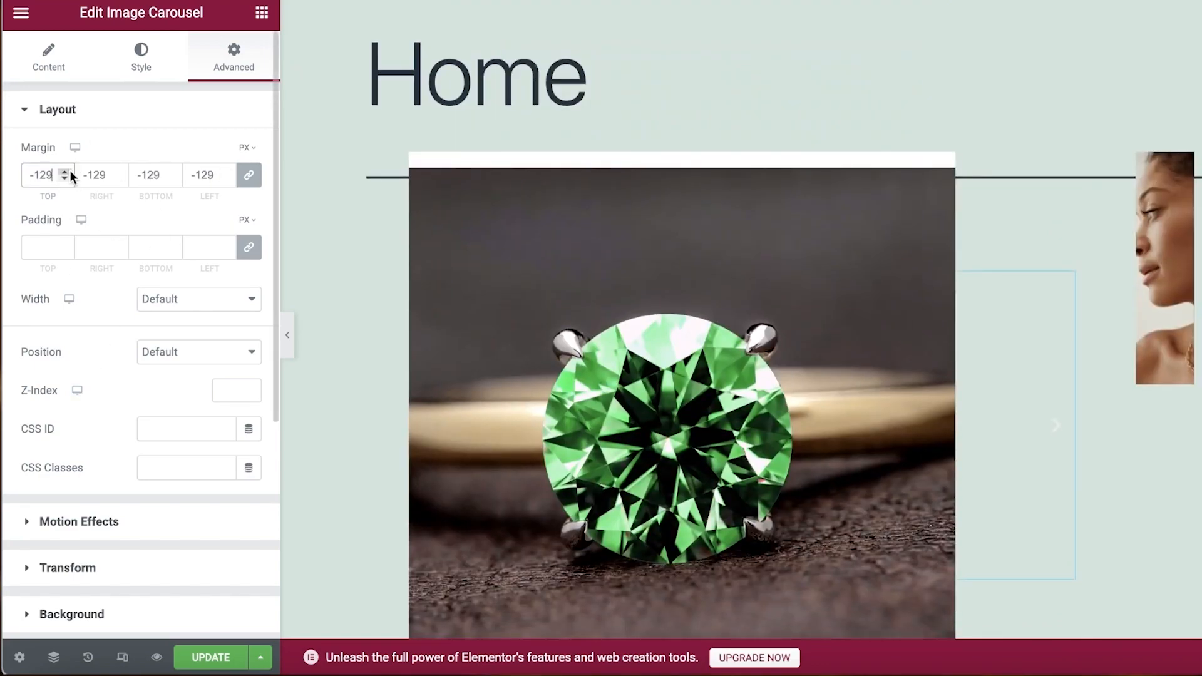
{"action": "left_click", "coordinate": [70, 171]}
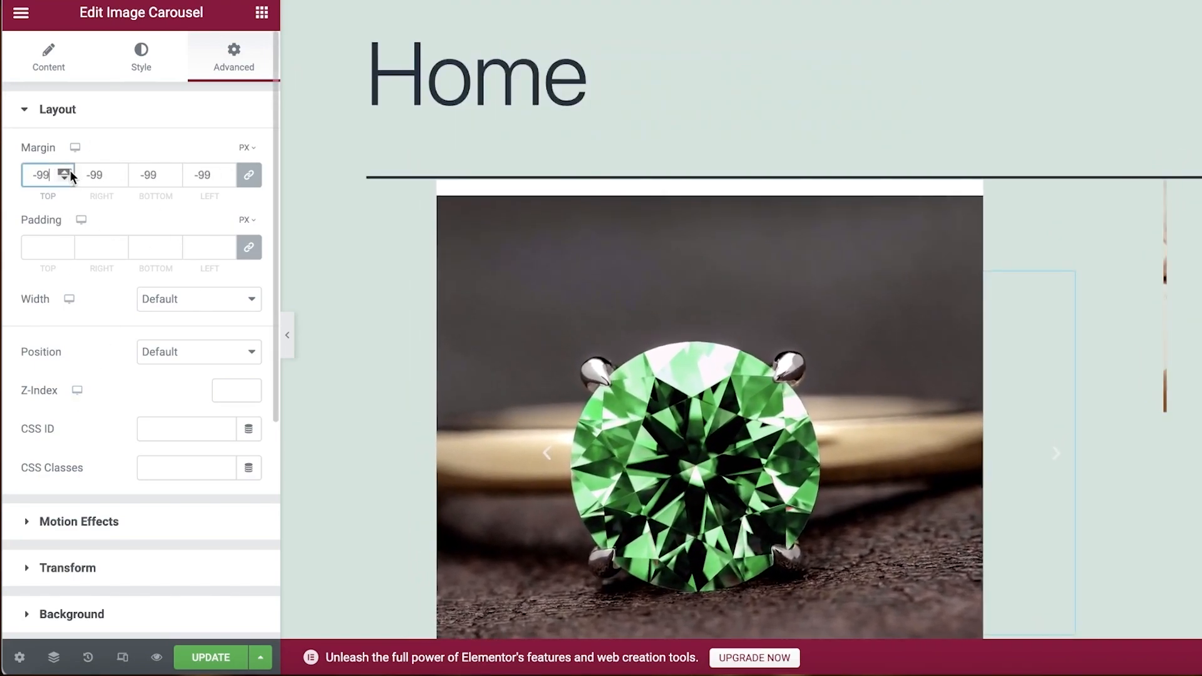
{"action": "left_click", "coordinate": [116, 251]}
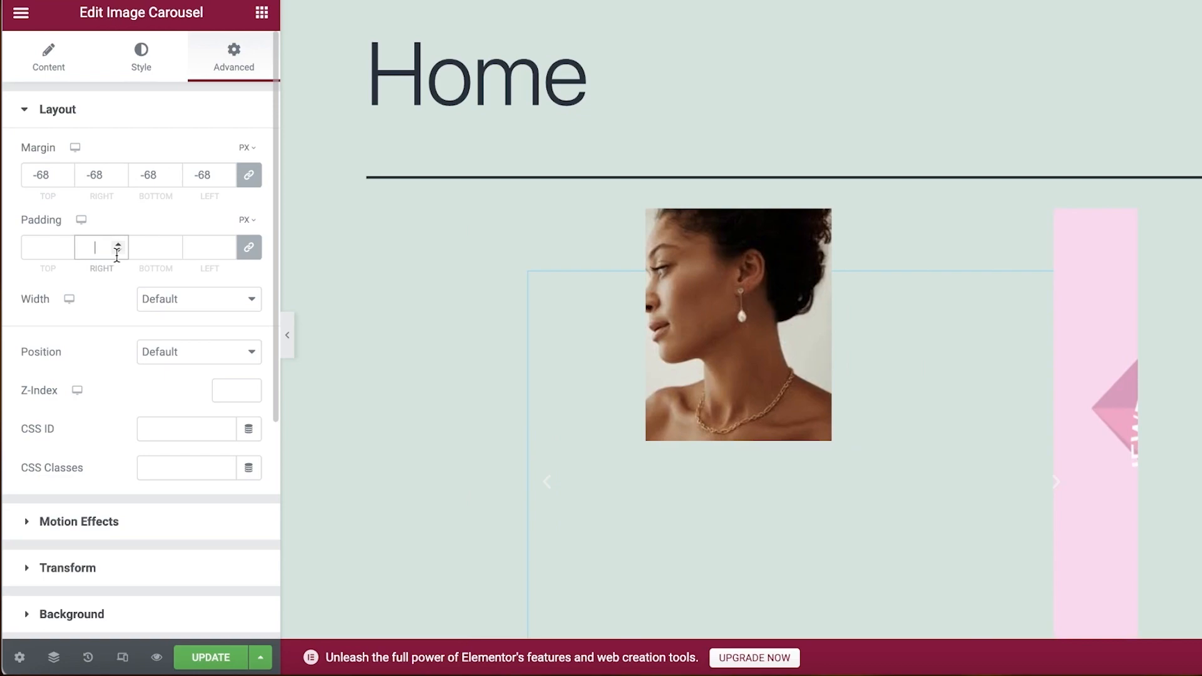
Set the image carousel's margin to 0 px on all four sides
{"action": "left_click", "coordinate": [50, 182]}
{"action": "type", "text": "0"}
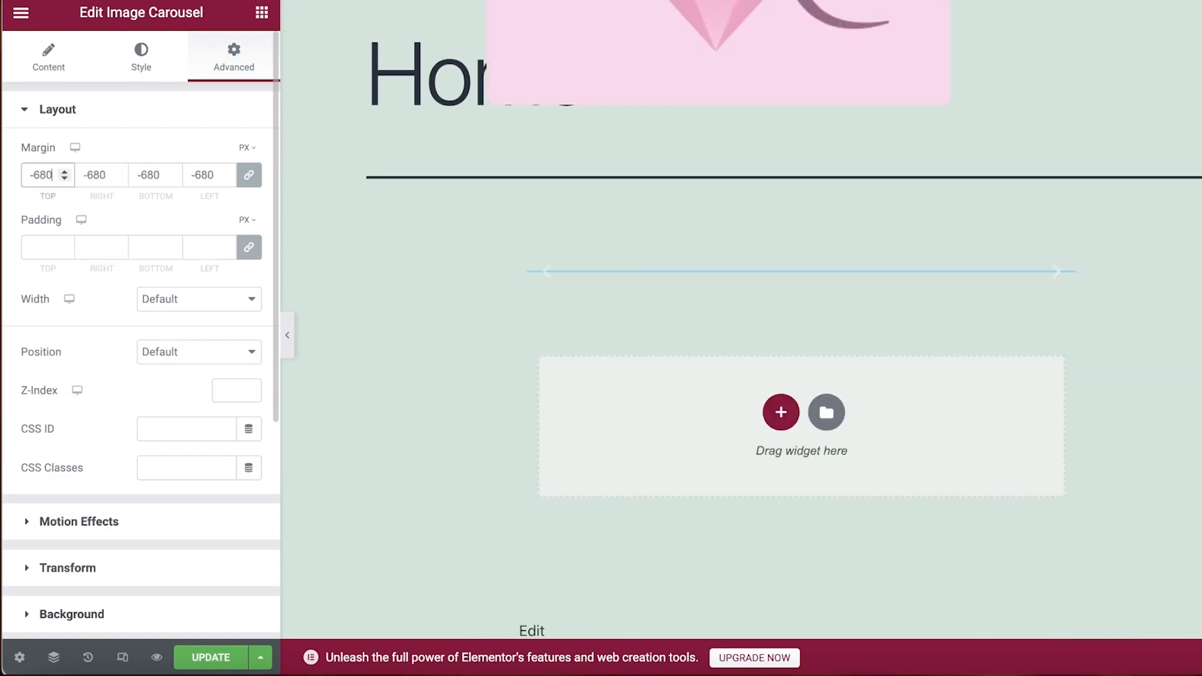
{"action": "key", "text": "BackSpace"}
{"action": "key", "text": "BackSpace"}
{"action": "key", "text": "BackSpace"}
{"action": "key", "text": "BackSpace"}
{"action": "type", "text": "0"}
Set the image carousel's padding to 8 px on all four sides, checking larger and smaller values on the page
{"action": "left_click", "coordinate": [55, 247]}
{"action": "left_click", "coordinate": [65, 244]}
{"action": "left_click", "coordinate": [64, 244]}
{"action": "left_click", "coordinate": [64, 244]}
{"action": "left_click", "coordinate": [64, 244]}
{"action": "scroll", "coordinate": [78, 236], "scroll_direction": "down", "scroll_amount": 4}
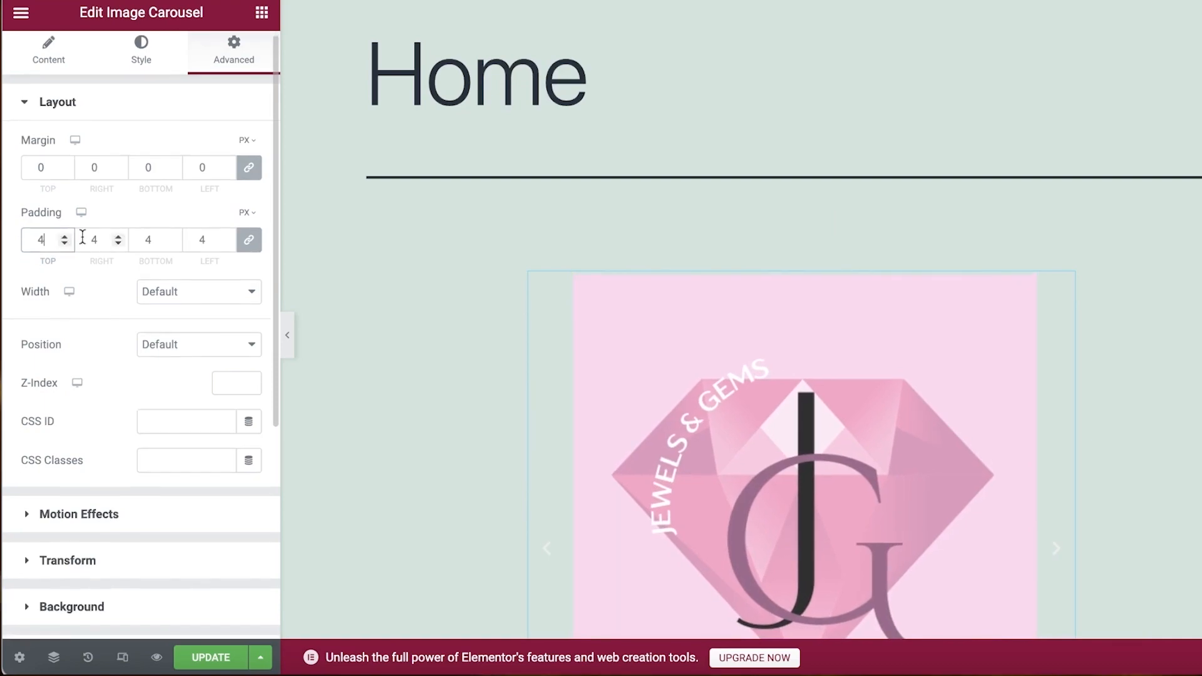
{"action": "scroll", "coordinate": [1064, 169], "scroll_direction": "down", "scroll_amount": 9}
{"action": "scroll", "coordinate": [1129, 169], "scroll_direction": "up", "scroll_amount": 5}
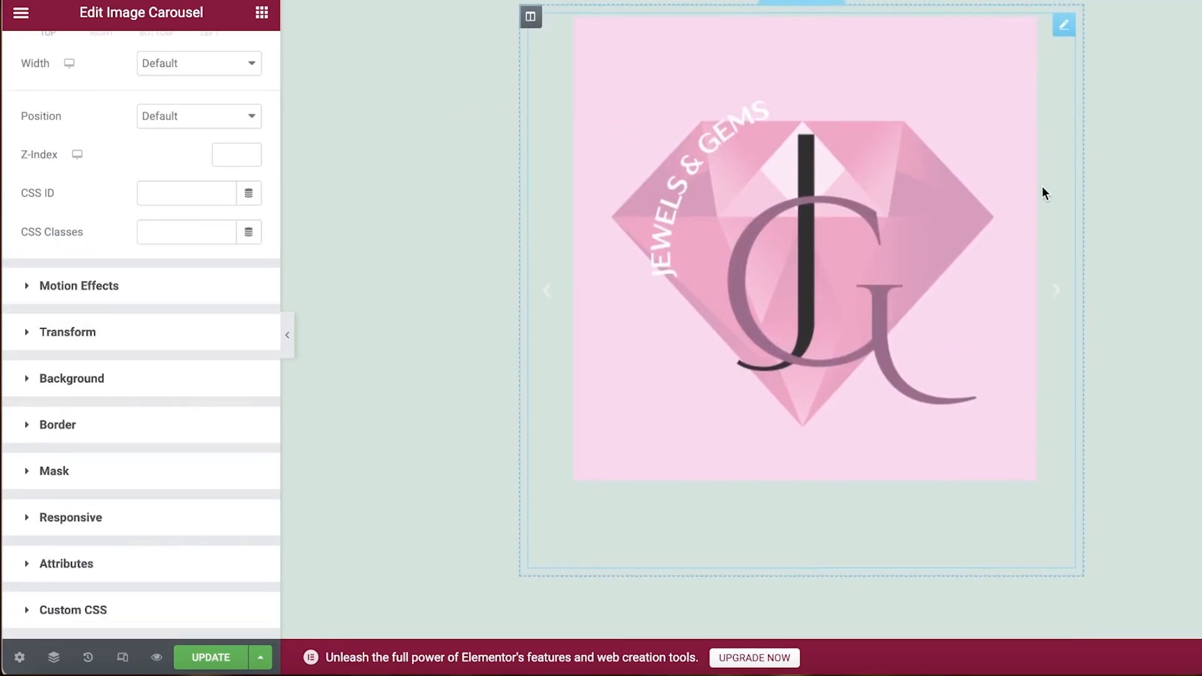
{"action": "scroll", "coordinate": [178, 169], "scroll_direction": "up", "scroll_amount": 4}
{"action": "left_click", "coordinate": [65, 244]}
{"action": "left_click", "coordinate": [65, 244]}
{"action": "left_click", "coordinate": [65, 244]}
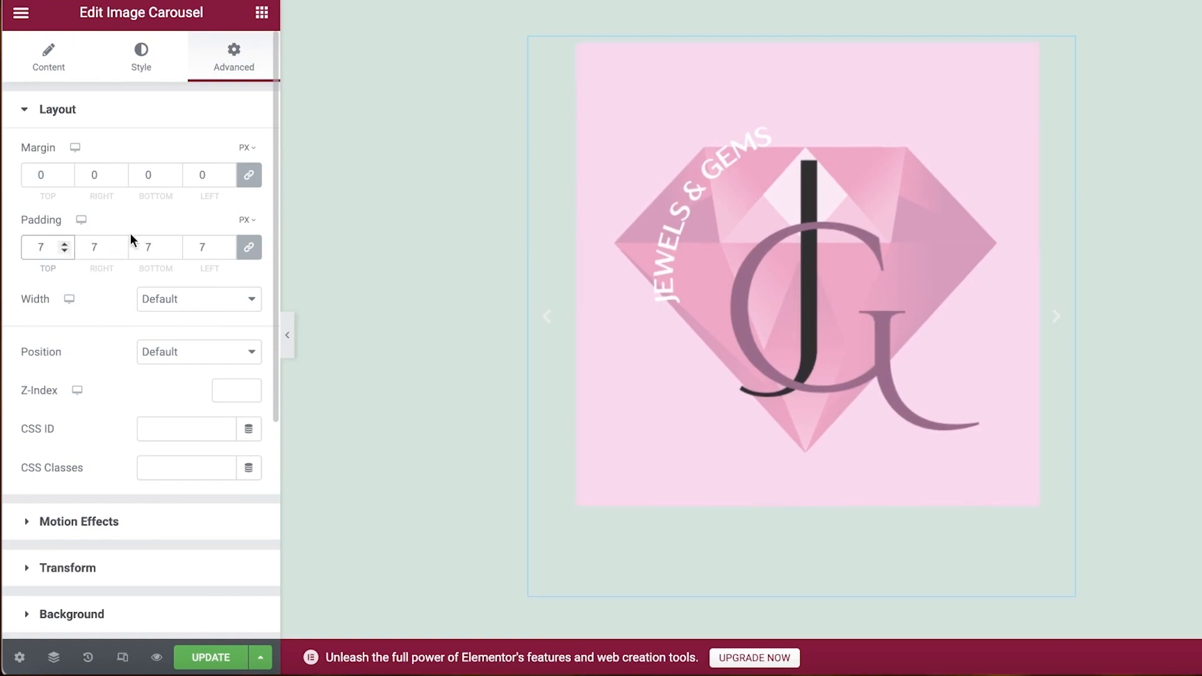
{"action": "left_click", "coordinate": [65, 244]}
{"action": "left_click", "coordinate": [65, 244]}
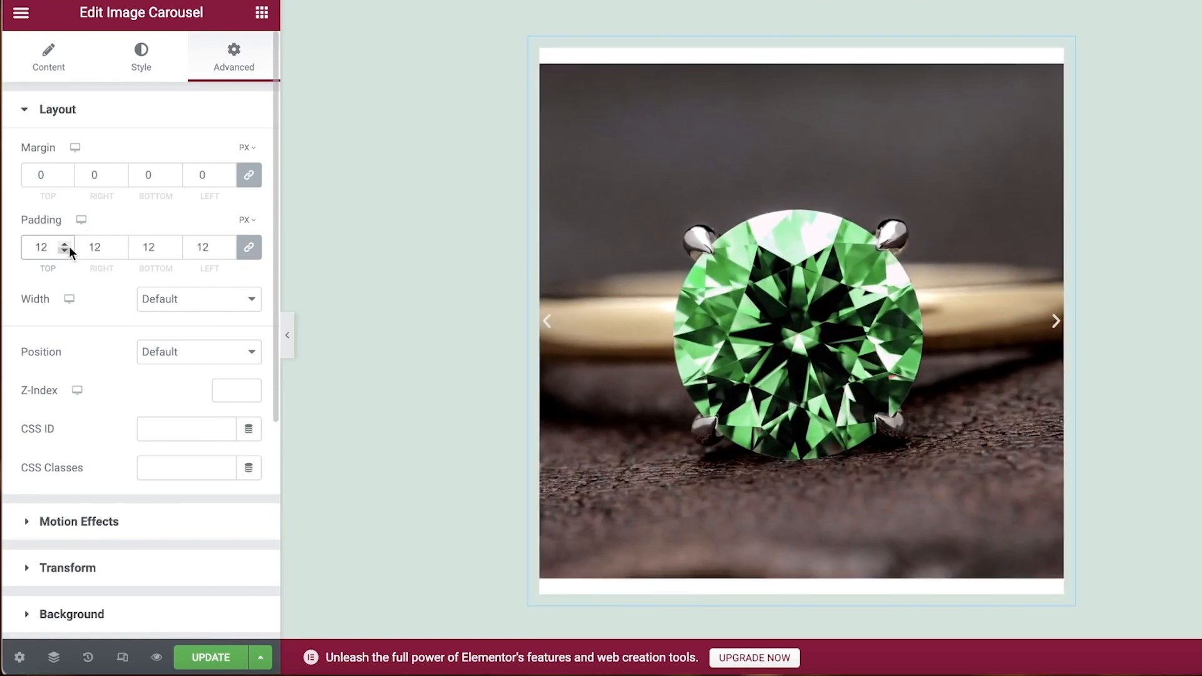
{"action": "left_click", "coordinate": [67, 250]}
Set the image carousel's width to Full Width (100%)
{"action": "left_click", "coordinate": [149, 294]}
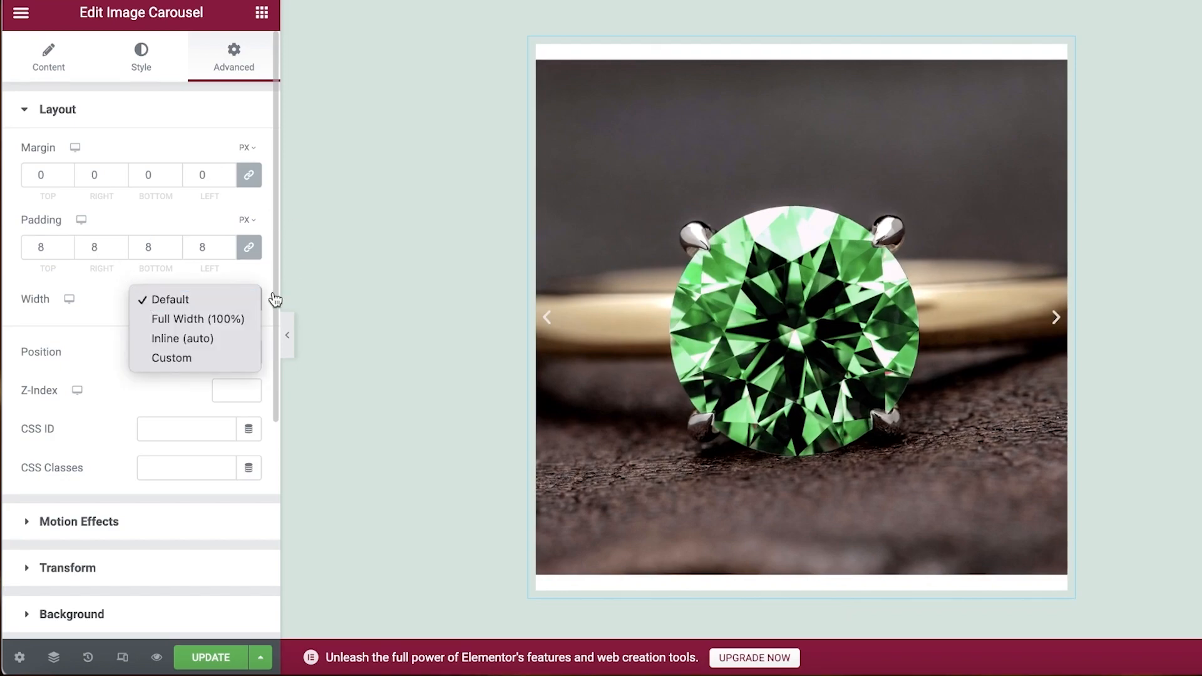
{"action": "left_click", "coordinate": [220, 319]}
{"action": "left_click", "coordinate": [207, 299]}
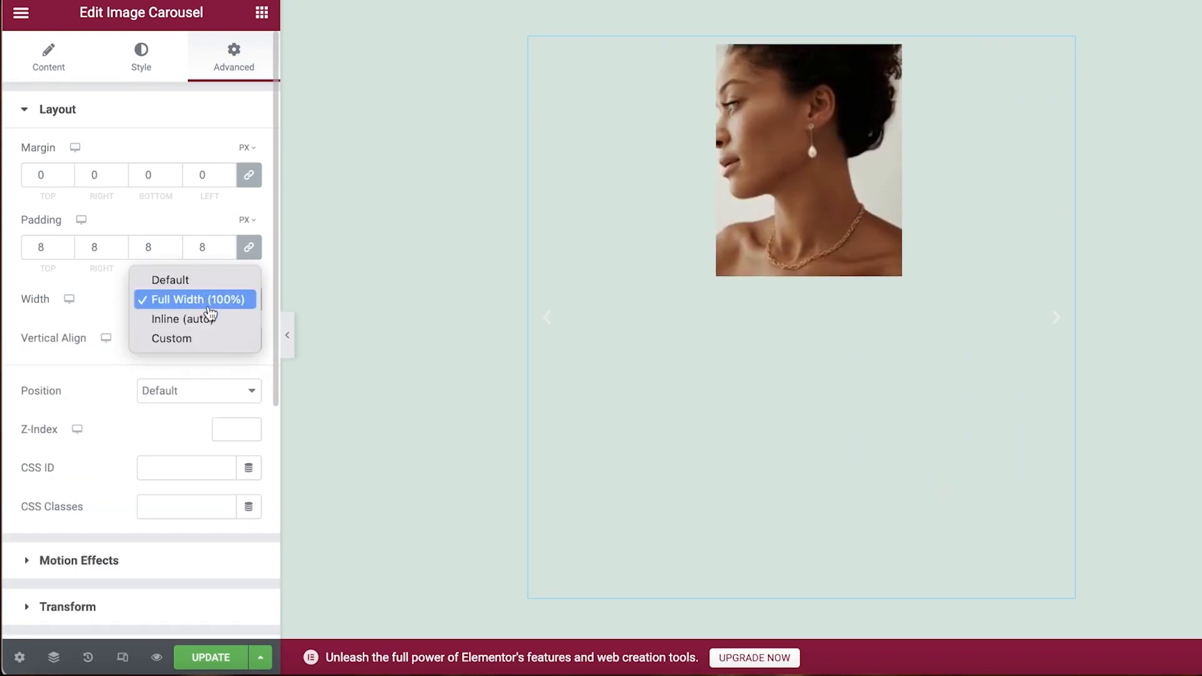
{"action": "left_click", "coordinate": [303, 310]}
{"action": "scroll", "coordinate": [226, 354], "scroll_direction": "down", "scroll_amount": 6}
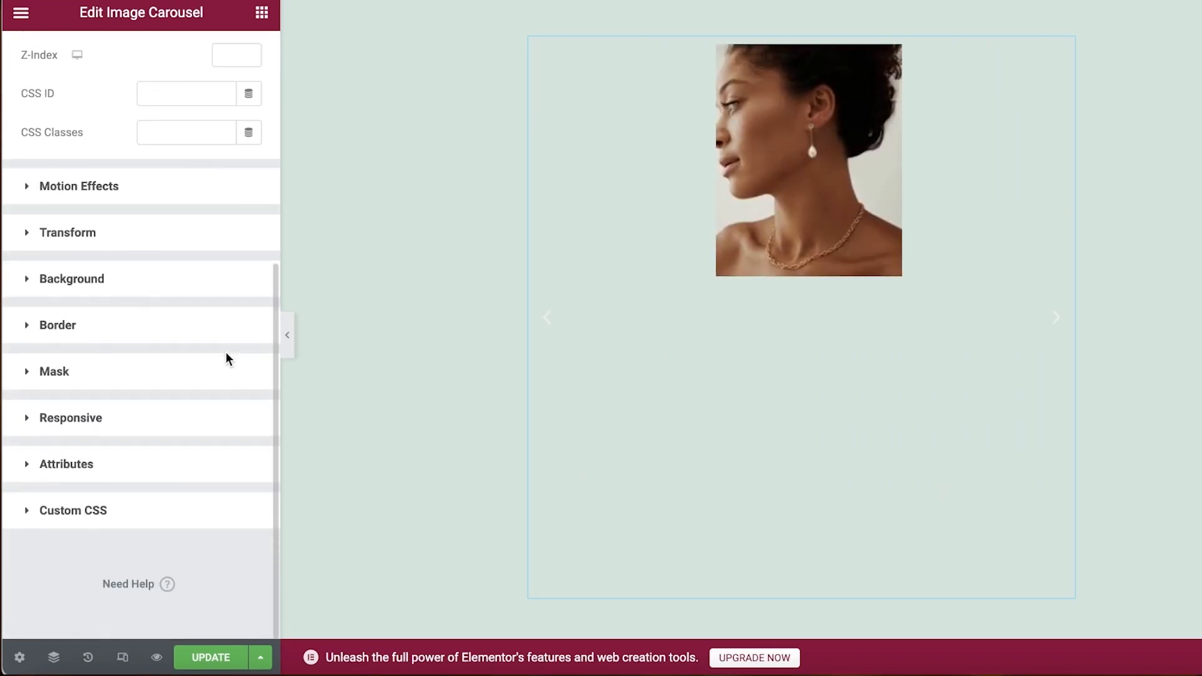
Open the image carousel's Motion Effects settings and update the page
{"action": "left_click", "coordinate": [132, 187]}
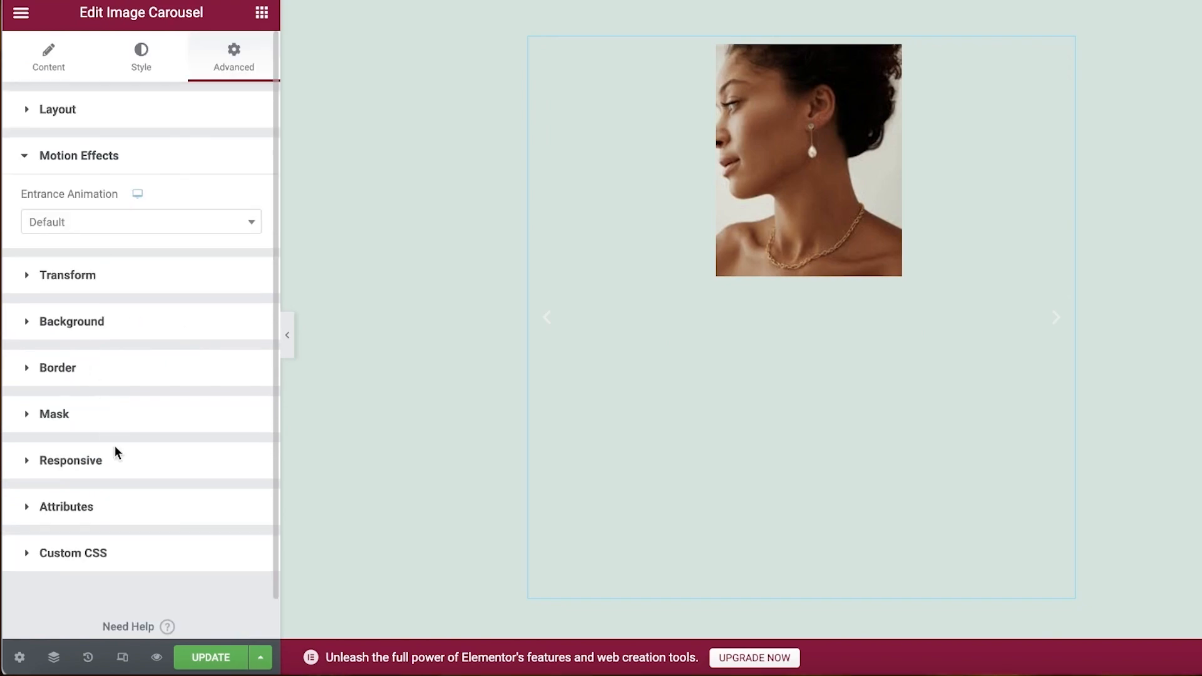
{"action": "scroll", "coordinate": [113, 440], "scroll_direction": "down", "scroll_amount": 1}
{"action": "left_click", "coordinate": [219, 665]}
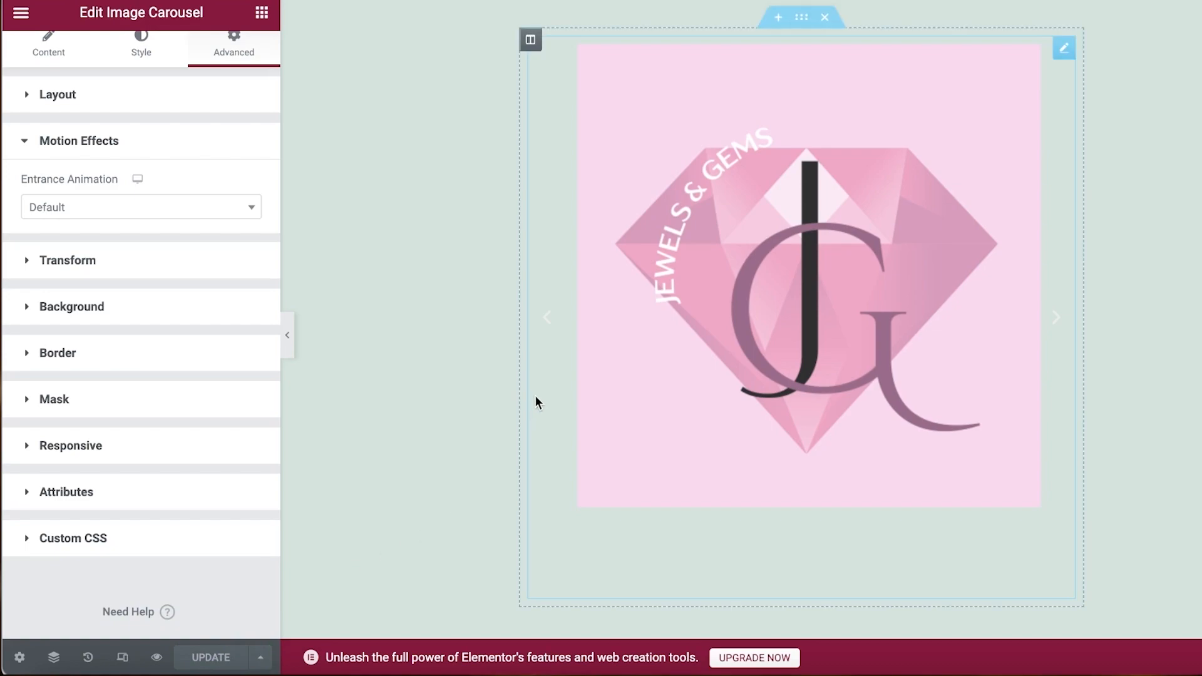
Open Site Settings and look through the design system, theme style and general settings categories
{"action": "scroll", "coordinate": [113, 322], "scroll_direction": "up", "scroll_amount": 1}
{"action": "scroll", "coordinate": [861, 70], "scroll_direction": "up", "scroll_amount": 10}
{"action": "scroll", "coordinate": [824, 209], "scroll_direction": "down", "scroll_amount": 7}
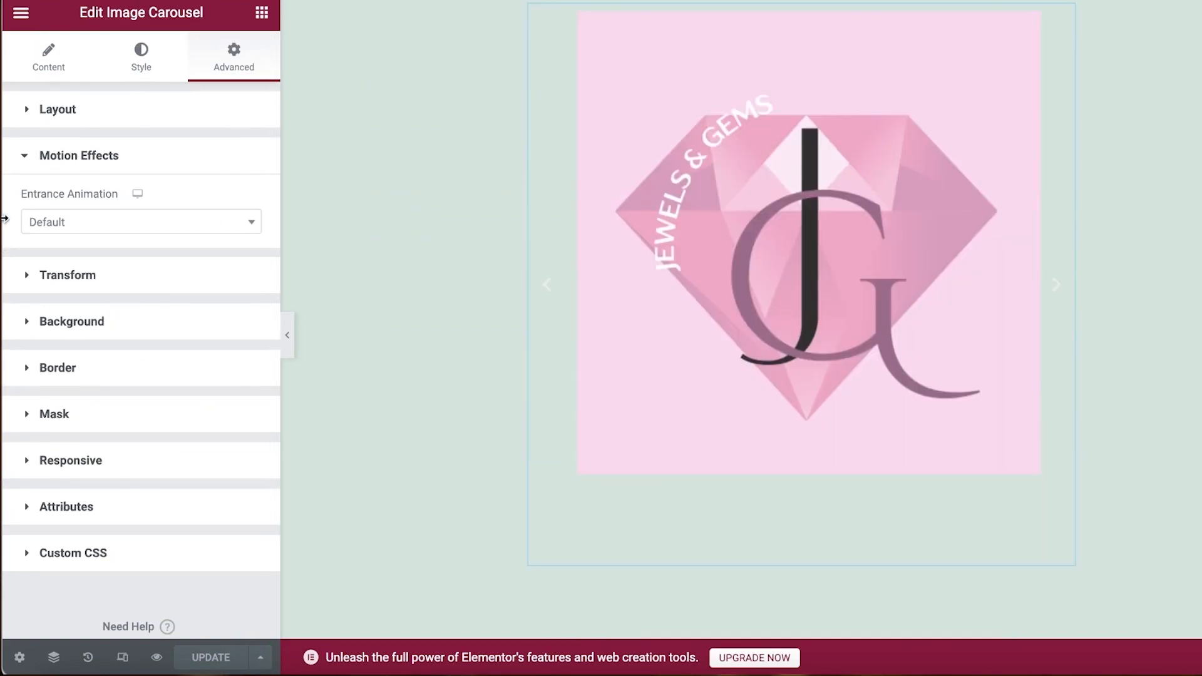
{"action": "left_click", "coordinate": [21, 13]}
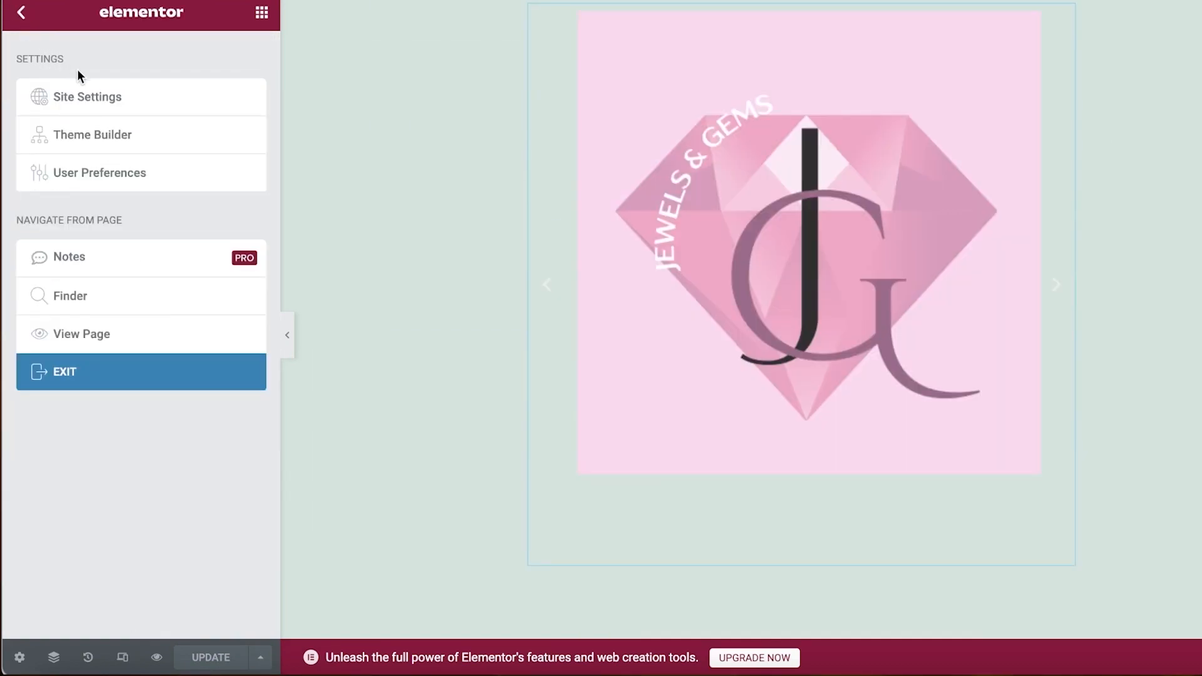
{"action": "left_click", "coordinate": [102, 99]}
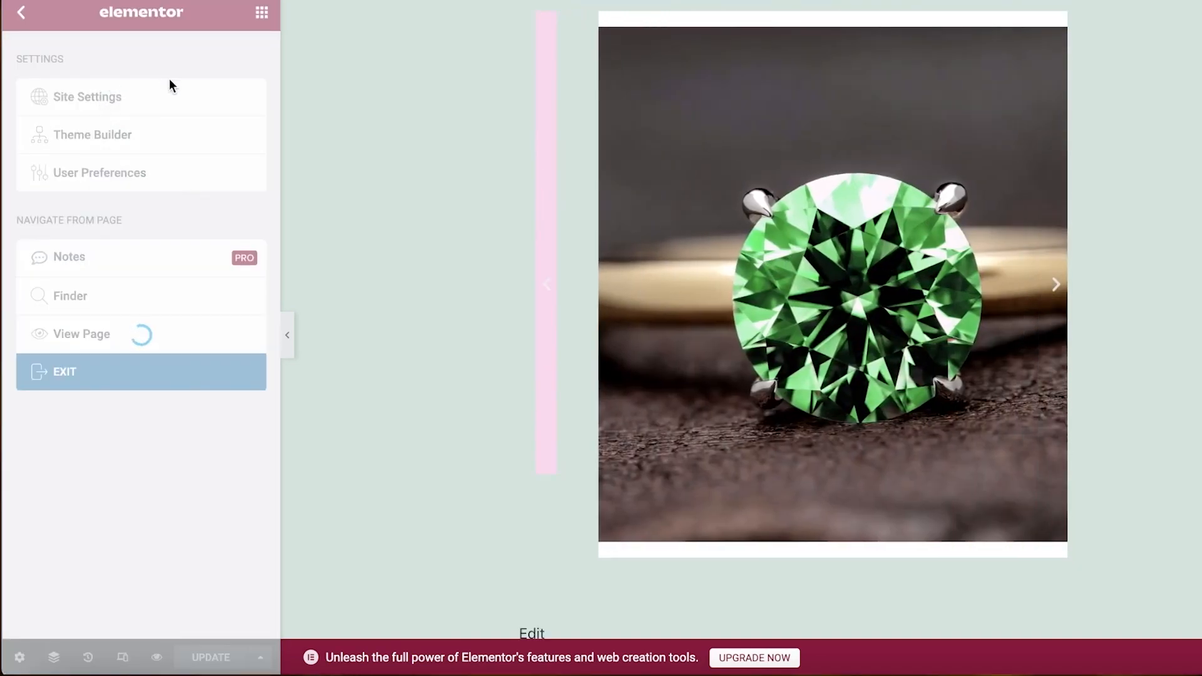
{"action": "scroll", "coordinate": [178, 91], "scroll_direction": "down", "scroll_amount": 3}
{"action": "scroll", "coordinate": [243, 142], "scroll_direction": "up", "scroll_amount": 3}
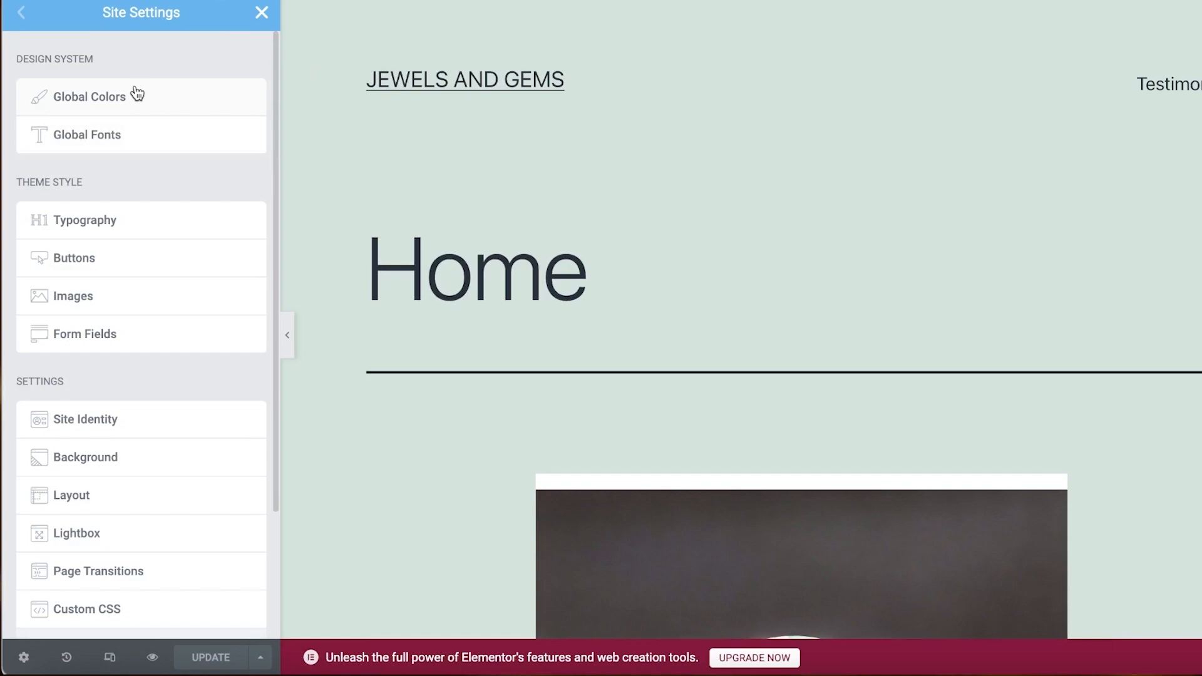
{"action": "scroll", "coordinate": [180, 54], "scroll_direction": "down", "scroll_amount": 3}
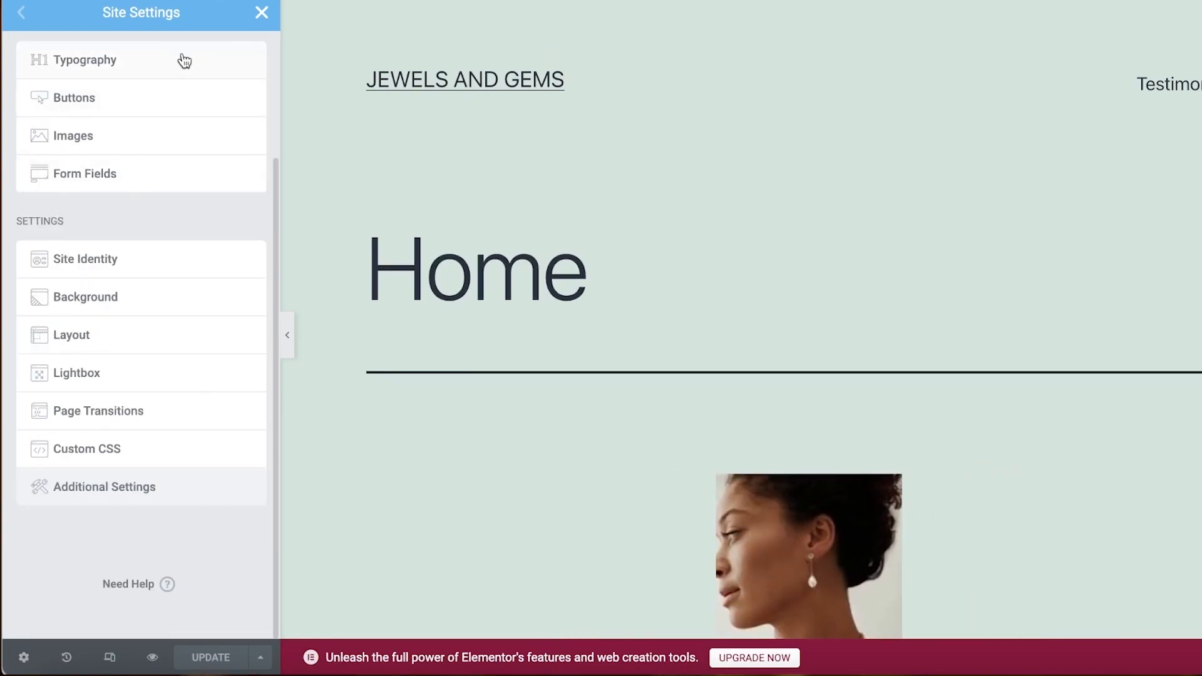
{"action": "scroll", "coordinate": [148, 94], "scroll_direction": "up", "scroll_amount": 3}
{"action": "scroll", "coordinate": [139, 89], "scroll_direction": "down", "scroll_amount": 1}
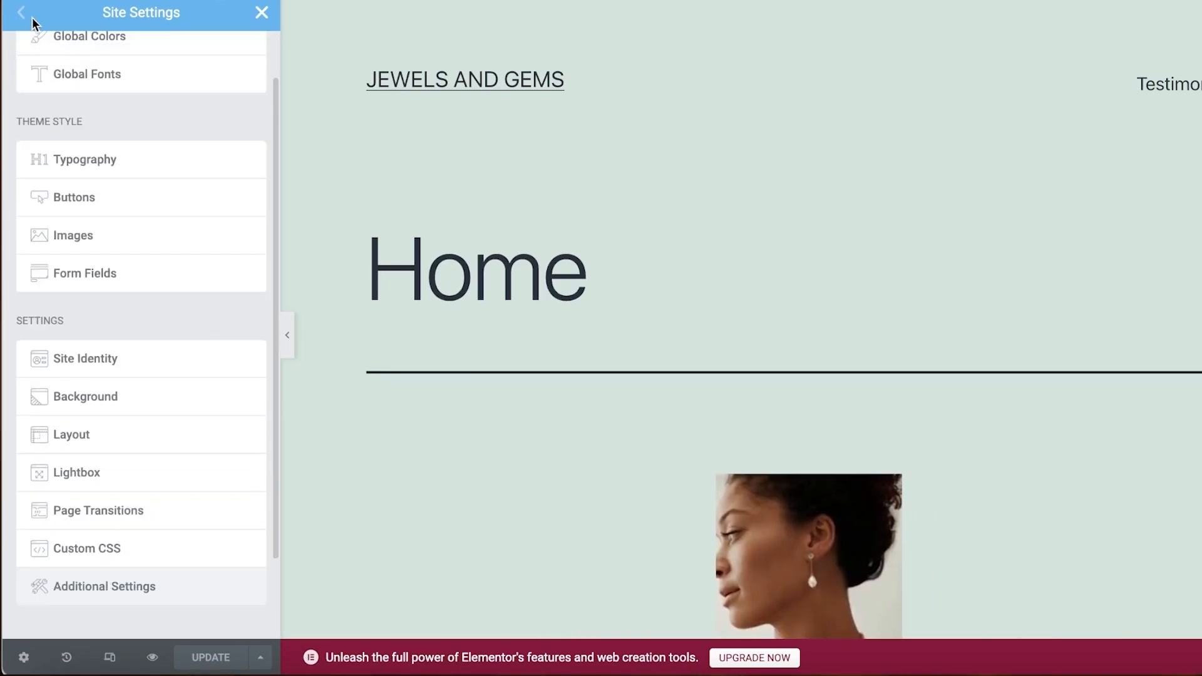
{"action": "left_click", "coordinate": [262, 13]}
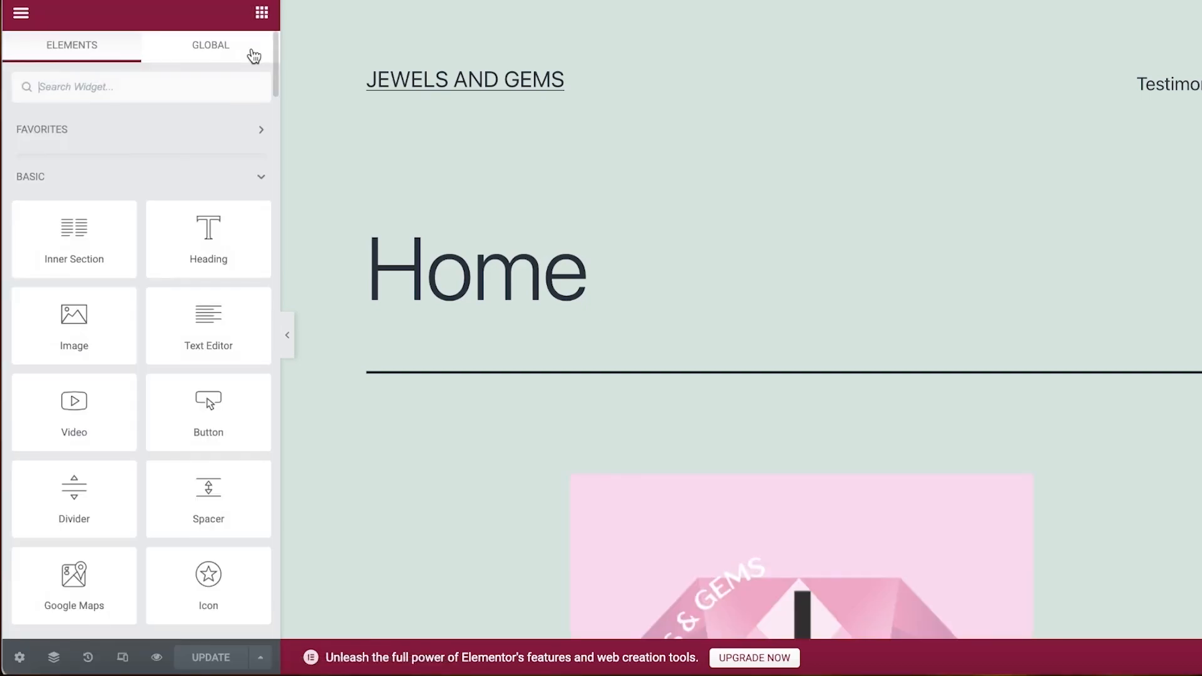
Examine the Basic, Pro and General widgets available for the page
{"action": "scroll", "coordinate": [205, 228], "scroll_direction": "down", "scroll_amount": 6}
{"action": "scroll", "coordinate": [1051, 242], "scroll_direction": "down", "scroll_amount": 12}
{"action": "scroll", "coordinate": [1052, 239], "scroll_direction": "up", "scroll_amount": 5}
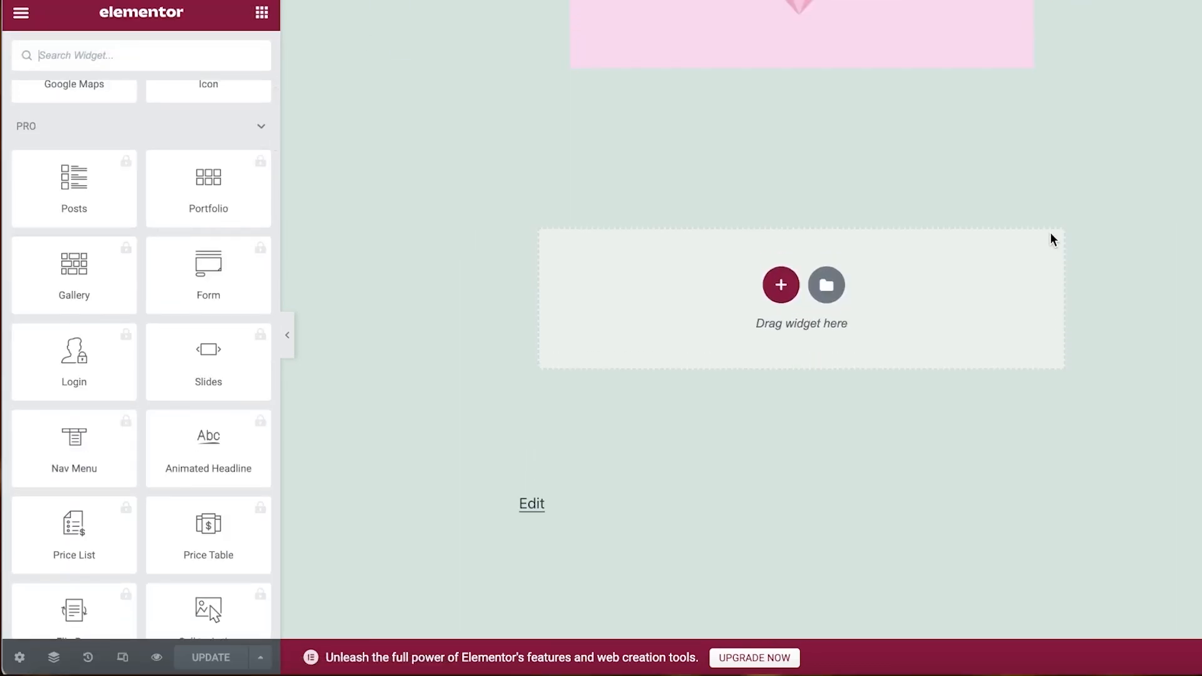
{"action": "scroll", "coordinate": [130, 383], "scroll_direction": "up", "scroll_amount": 8}
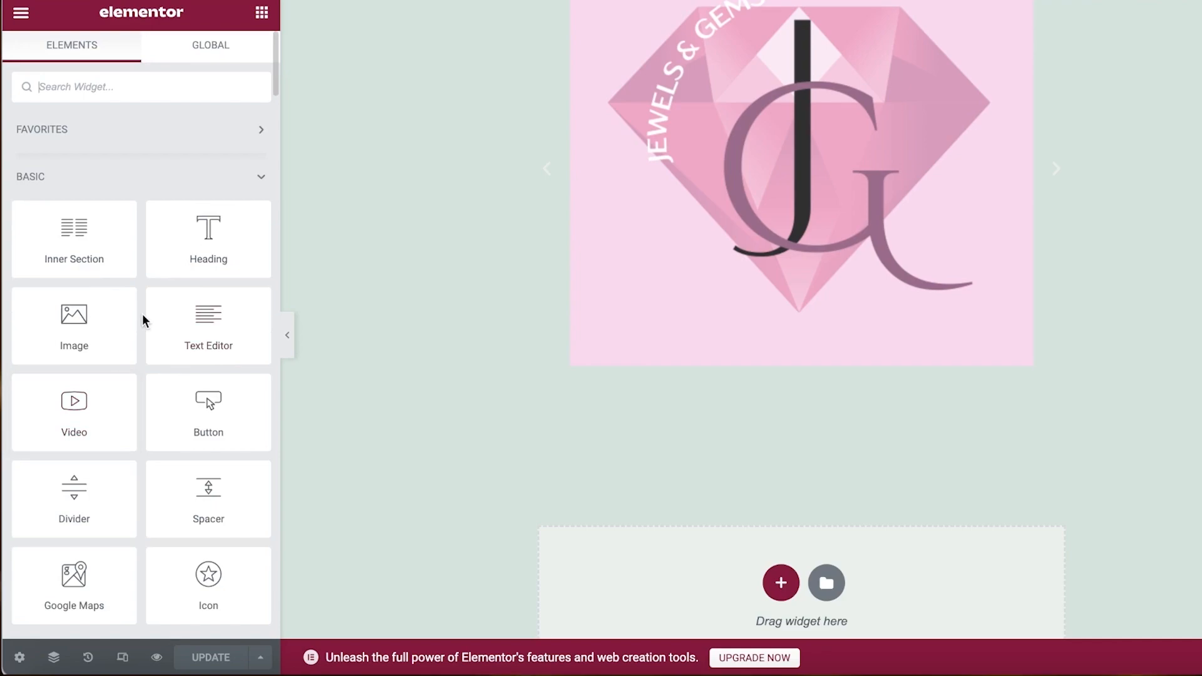
{"action": "scroll", "coordinate": [143, 321], "scroll_direction": "down", "scroll_amount": 1}
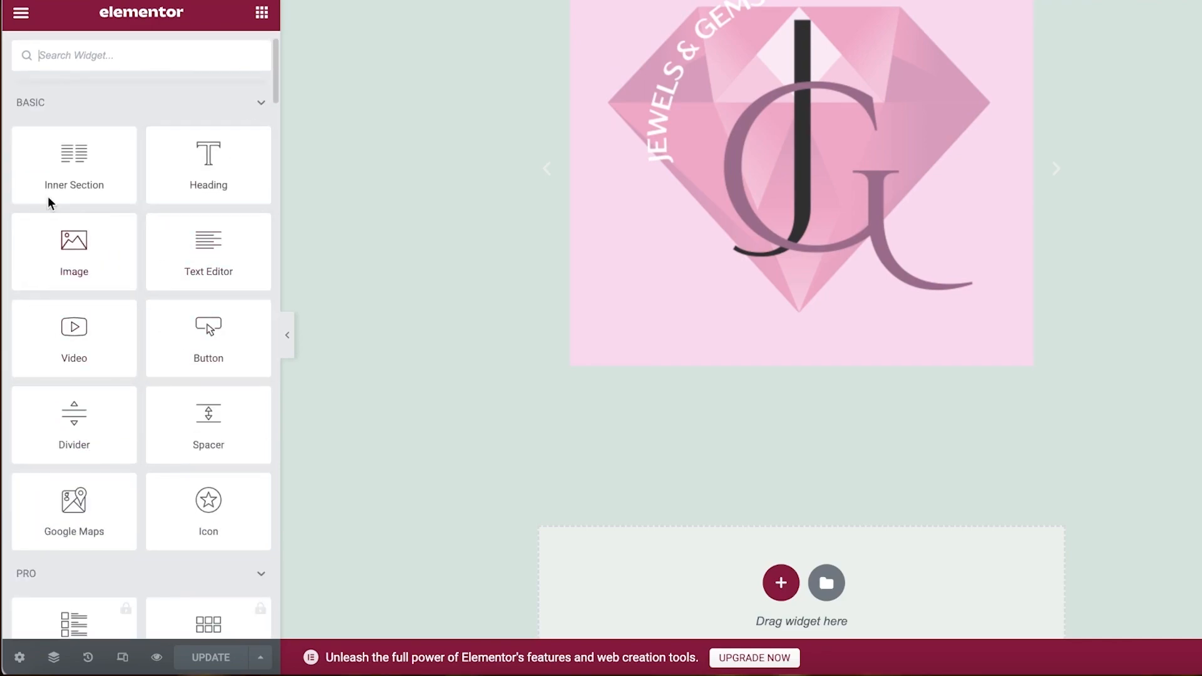
{"action": "scroll", "coordinate": [125, 325], "scroll_direction": "down", "scroll_amount": 7}
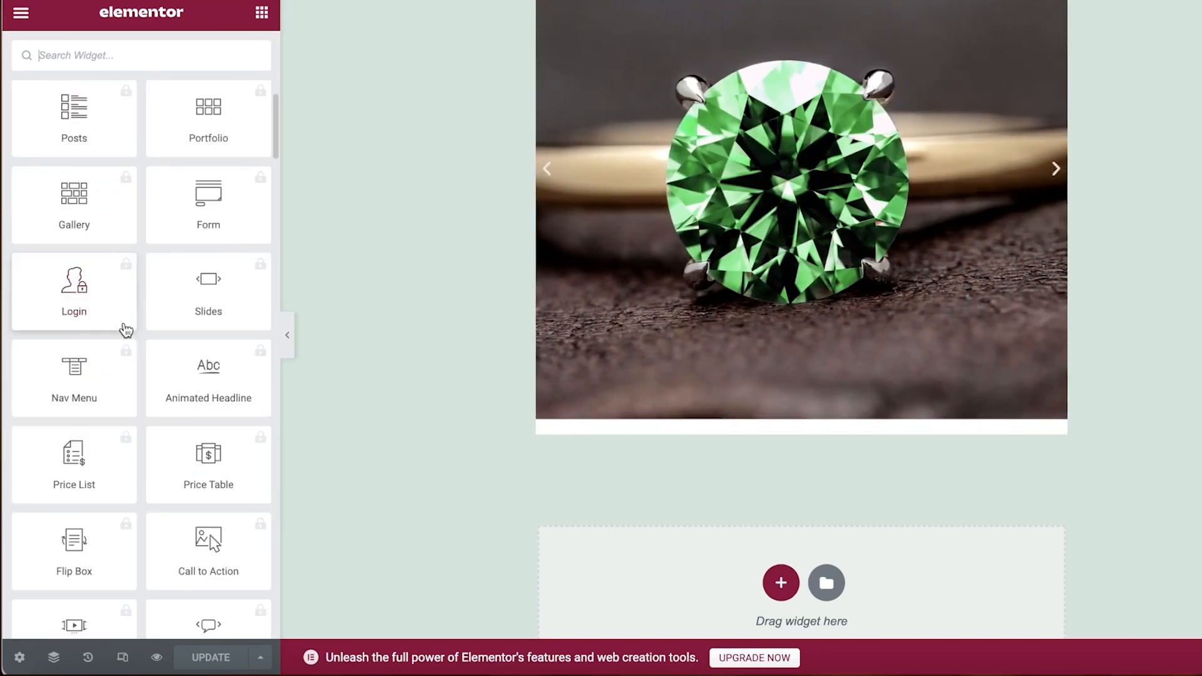
{"action": "scroll", "coordinate": [126, 330], "scroll_direction": "down", "scroll_amount": 6}
{"action": "scroll", "coordinate": [105, 351], "scroll_direction": "down", "scroll_amount": 15}
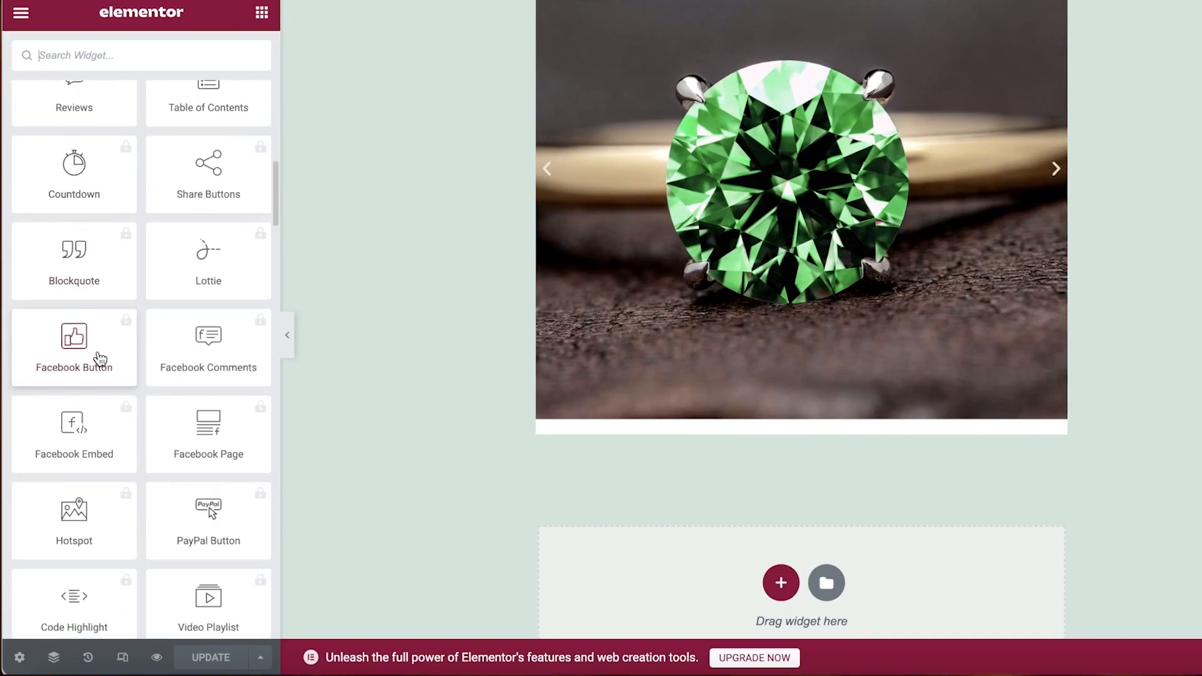
{"action": "scroll", "coordinate": [79, 352], "scroll_direction": "up", "scroll_amount": 15}
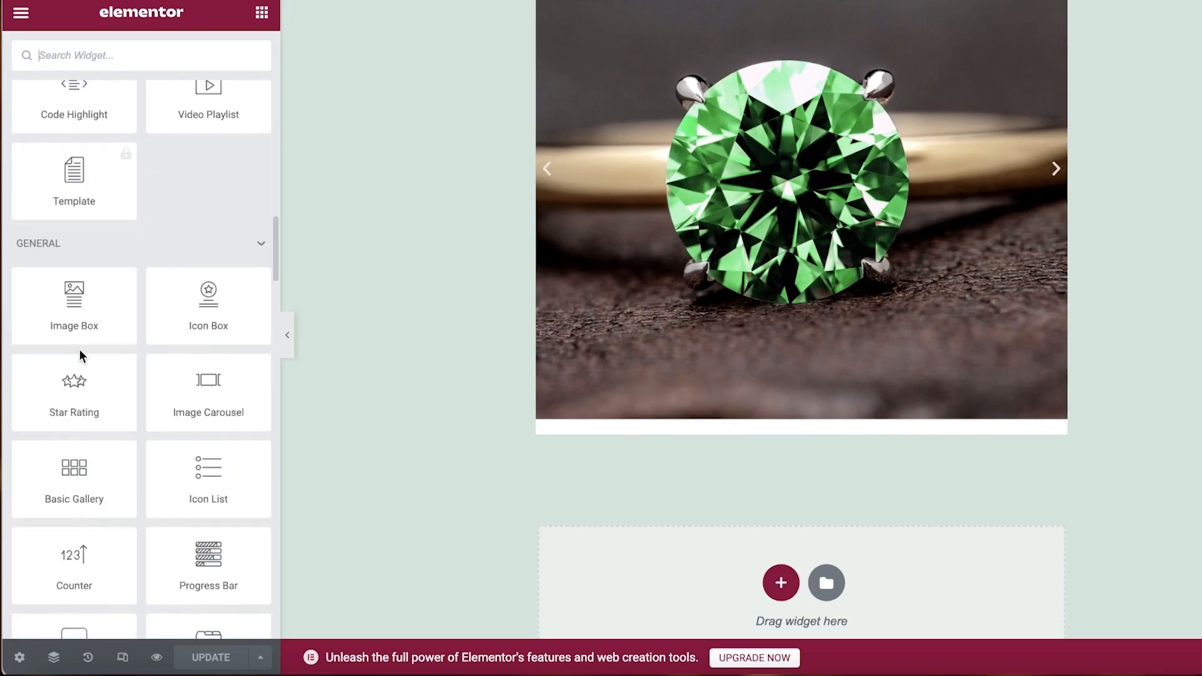
{"action": "scroll", "coordinate": [144, 193], "scroll_direction": "up", "scroll_amount": 6}
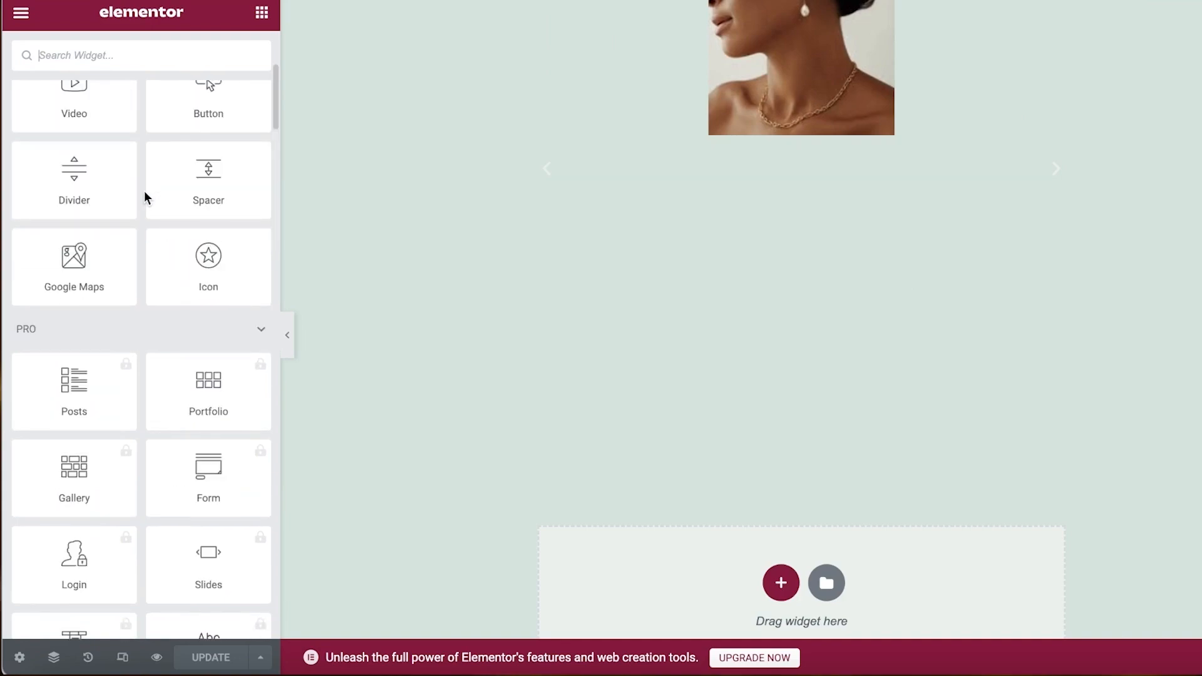
{"action": "scroll", "coordinate": [106, 326], "scroll_direction": "down", "scroll_amount": 17}
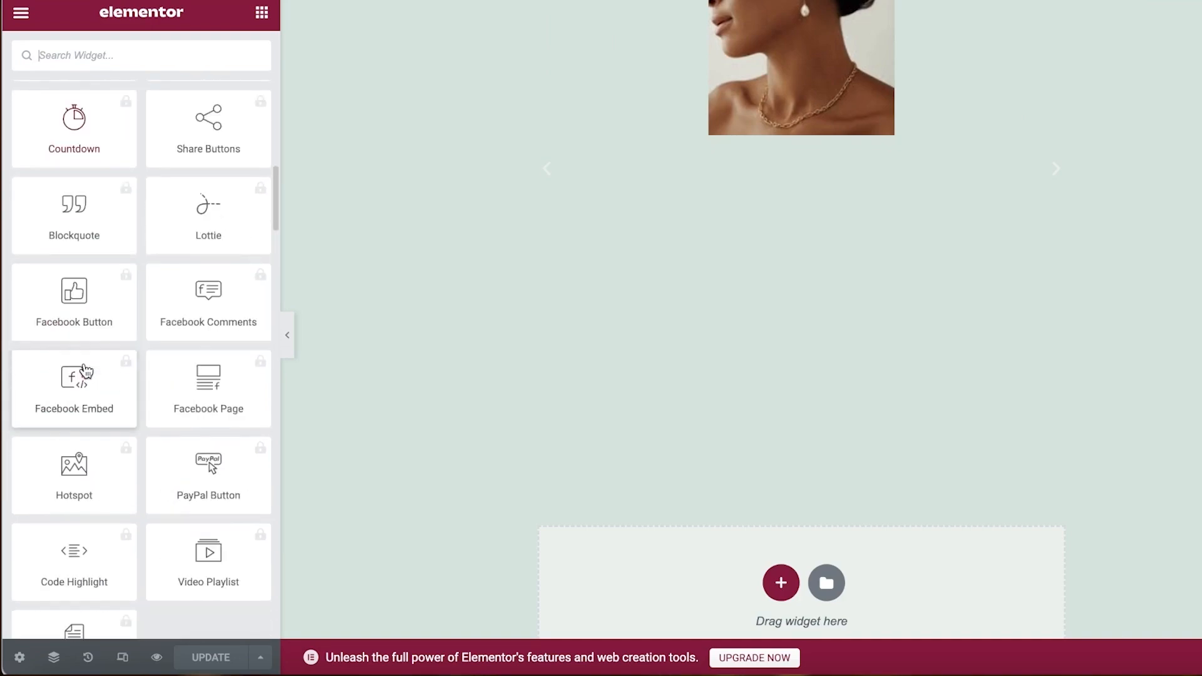
Add an Image Box widget in a new section below the image carousel
{"action": "scroll", "coordinate": [86, 371], "scroll_direction": "down", "scroll_amount": 3}
{"action": "left_click_drag", "start_coordinate": [76, 375], "coordinate": [658, 598]}
{"action": "scroll", "coordinate": [666, 454], "scroll_direction": "down", "scroll_amount": 3}
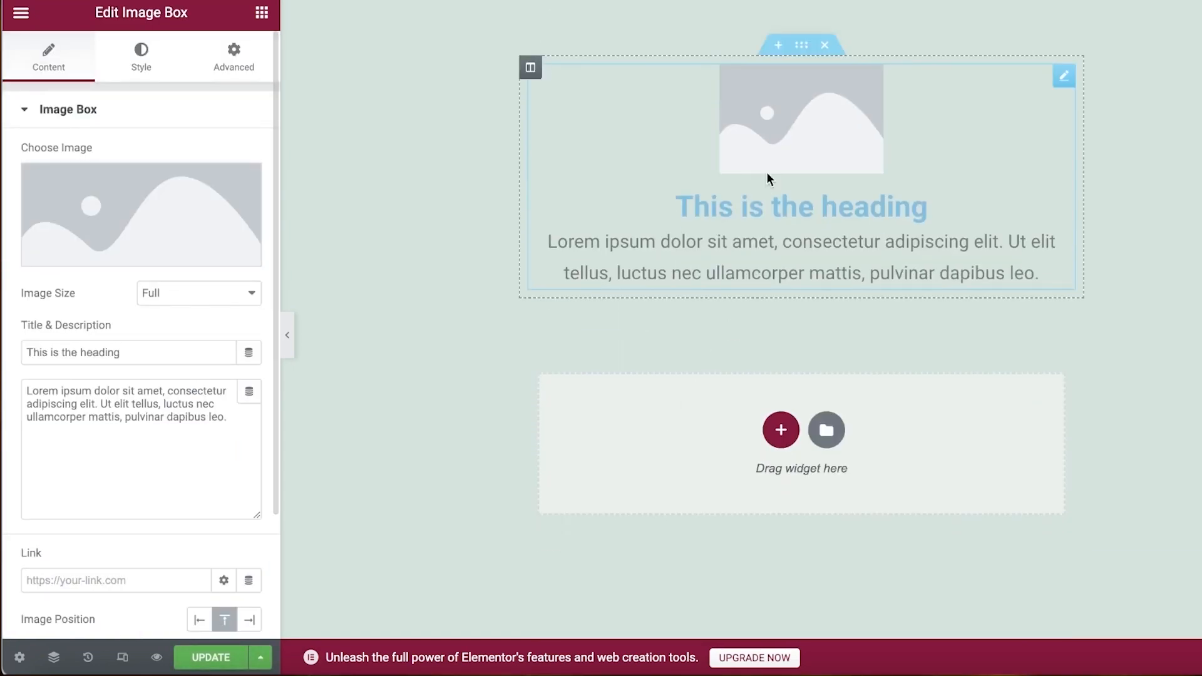
Open the layout settings of the column containing the image box
{"action": "left_click", "coordinate": [529, 74]}
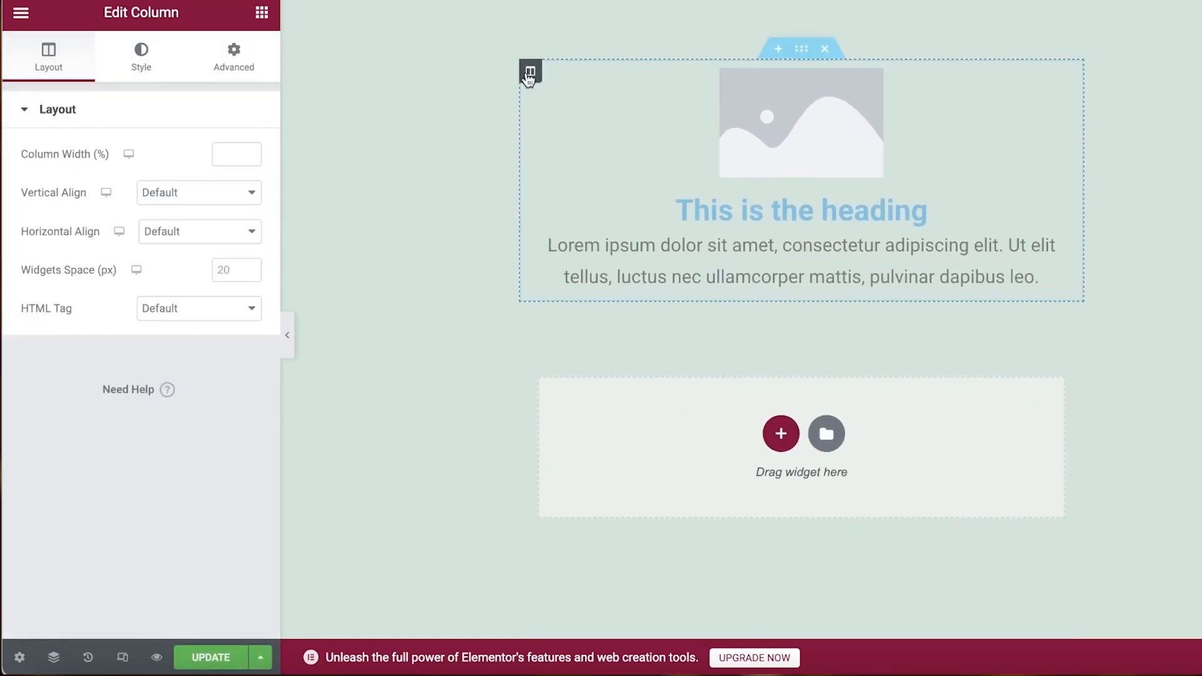
{"action": "left_click_drag", "start_coordinate": [531, 81], "coordinate": [694, 80]}
{"action": "left_click_drag", "start_coordinate": [771, 202], "coordinate": [740, 190]}
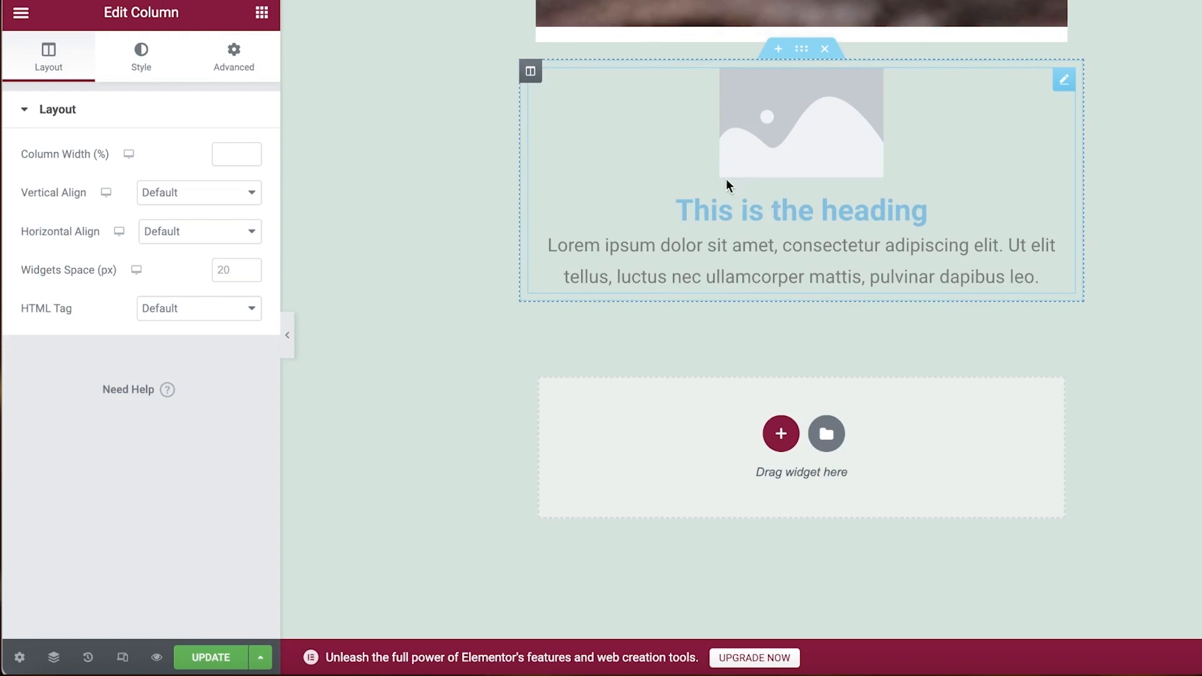
{"action": "left_click_drag", "start_coordinate": [739, 83], "coordinate": [765, 103]}
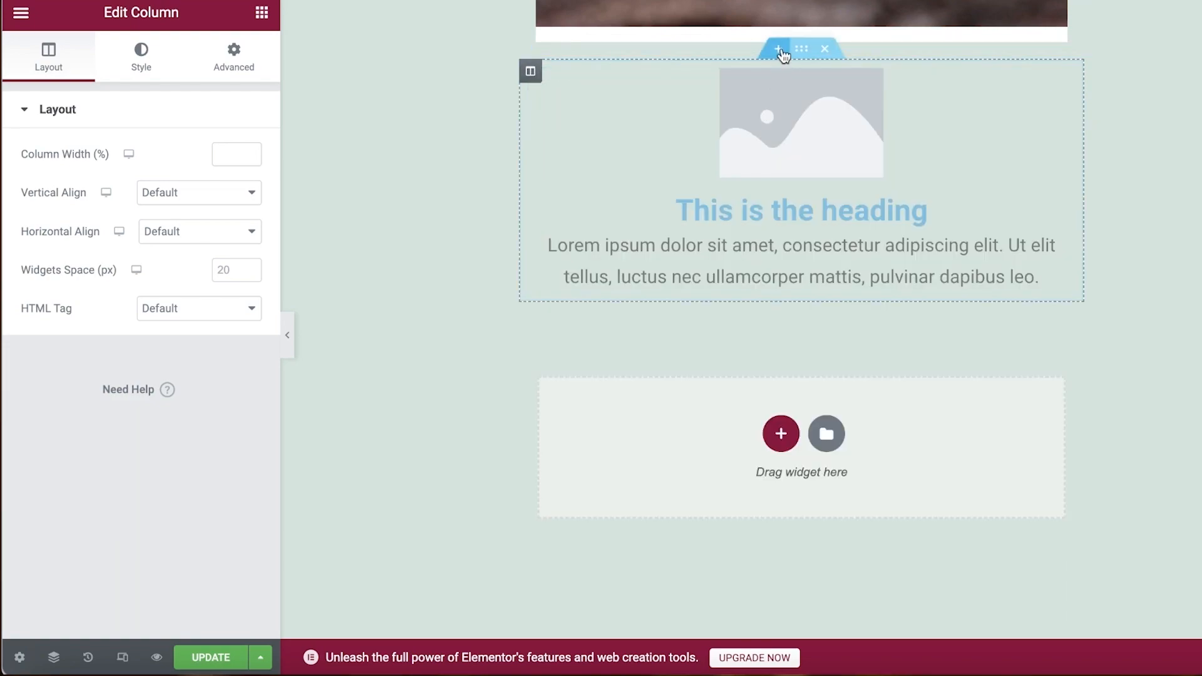
Add a new section area above the image box and browse the library's page templates from it
{"action": "left_click", "coordinate": [779, 50]}
{"action": "left_click", "coordinate": [828, 139]}
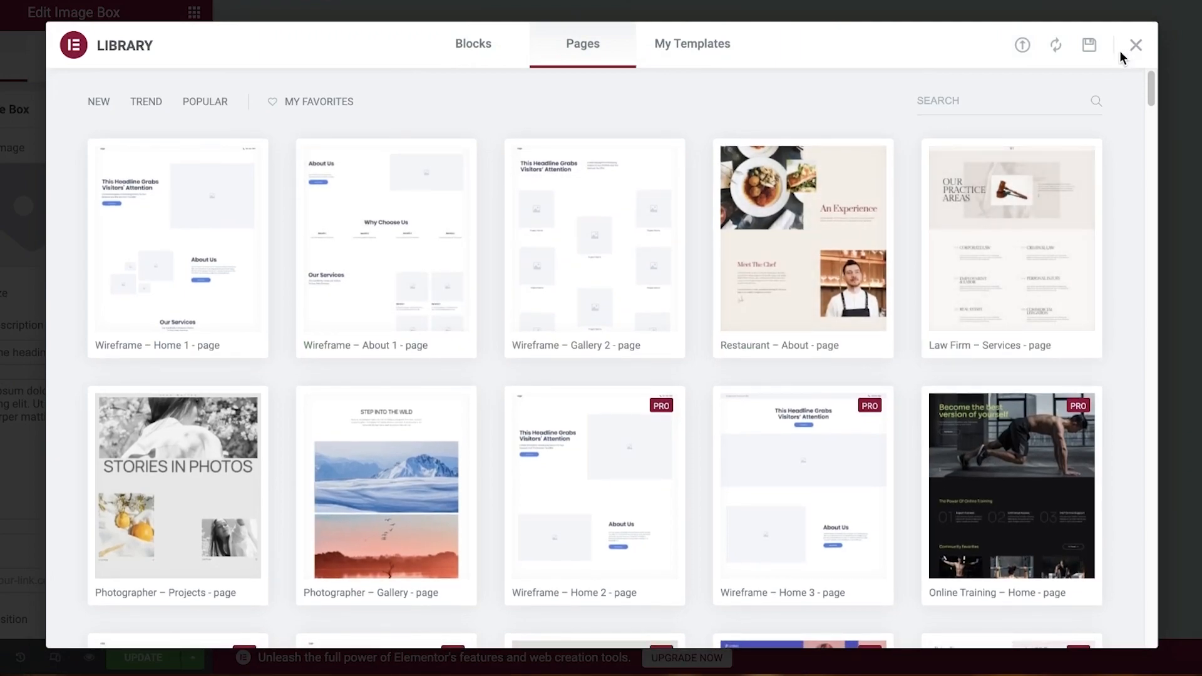
{"action": "scroll", "coordinate": [489, 530], "scroll_direction": "down", "scroll_amount": 6}
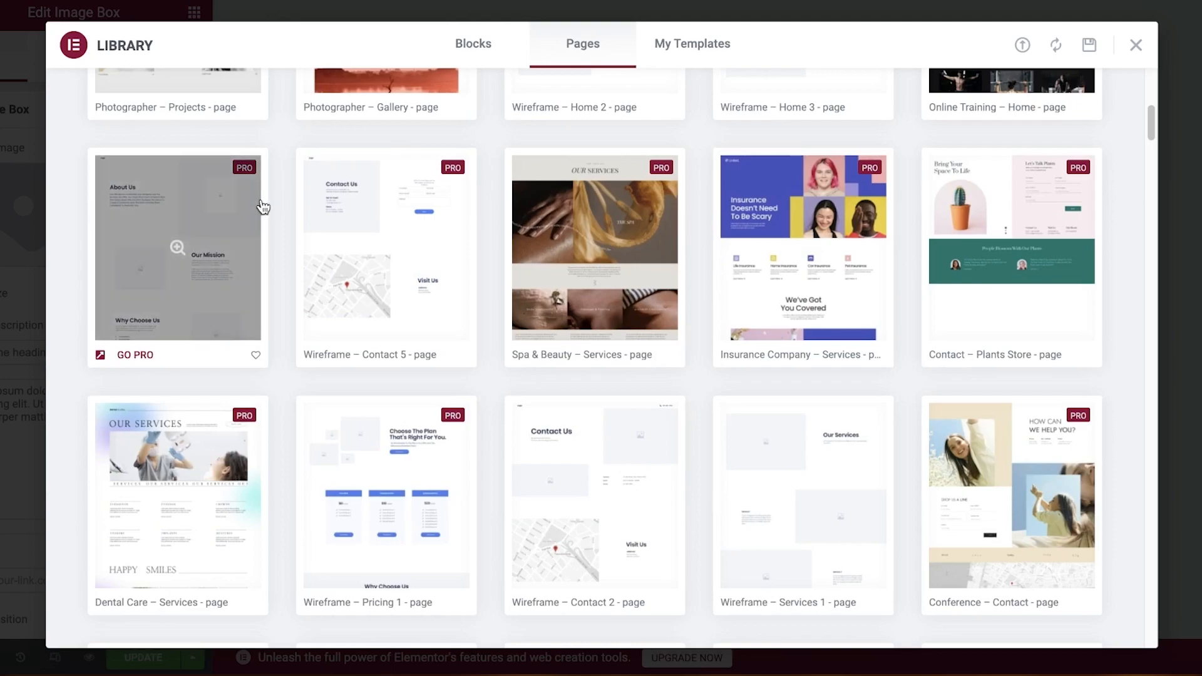
{"action": "scroll", "coordinate": [489, 530], "scroll_direction": "up", "scroll_amount": 3}
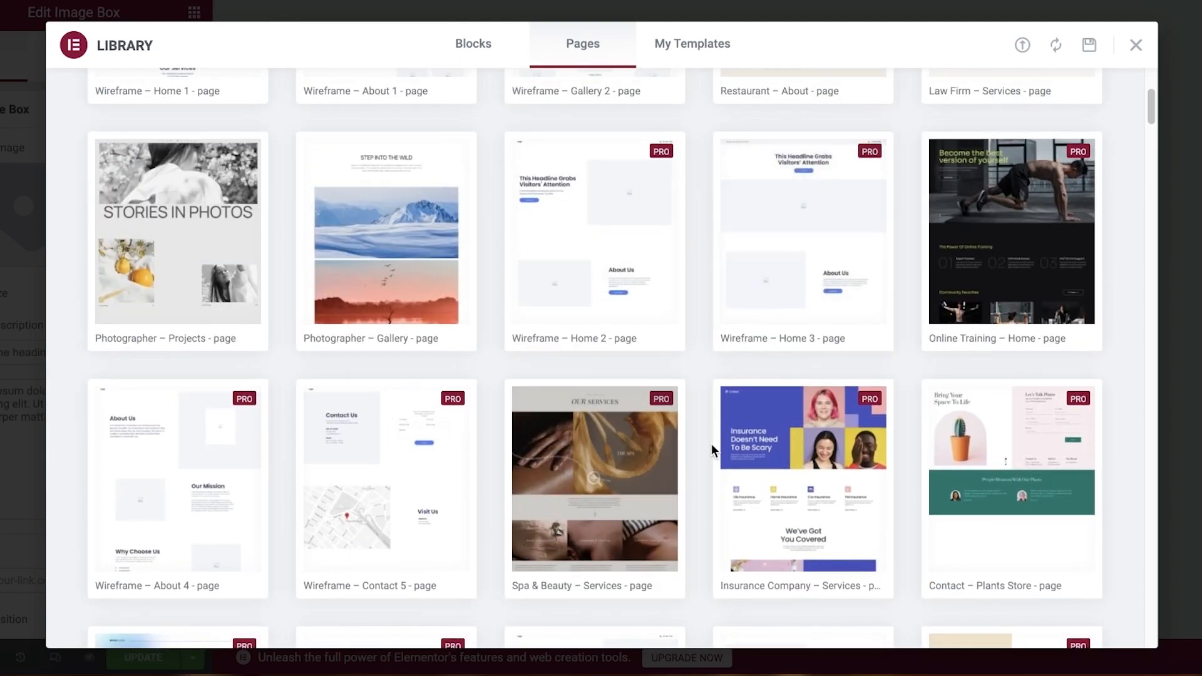
{"action": "scroll", "coordinate": [548, 301], "scroll_direction": "up", "scroll_amount": 4}
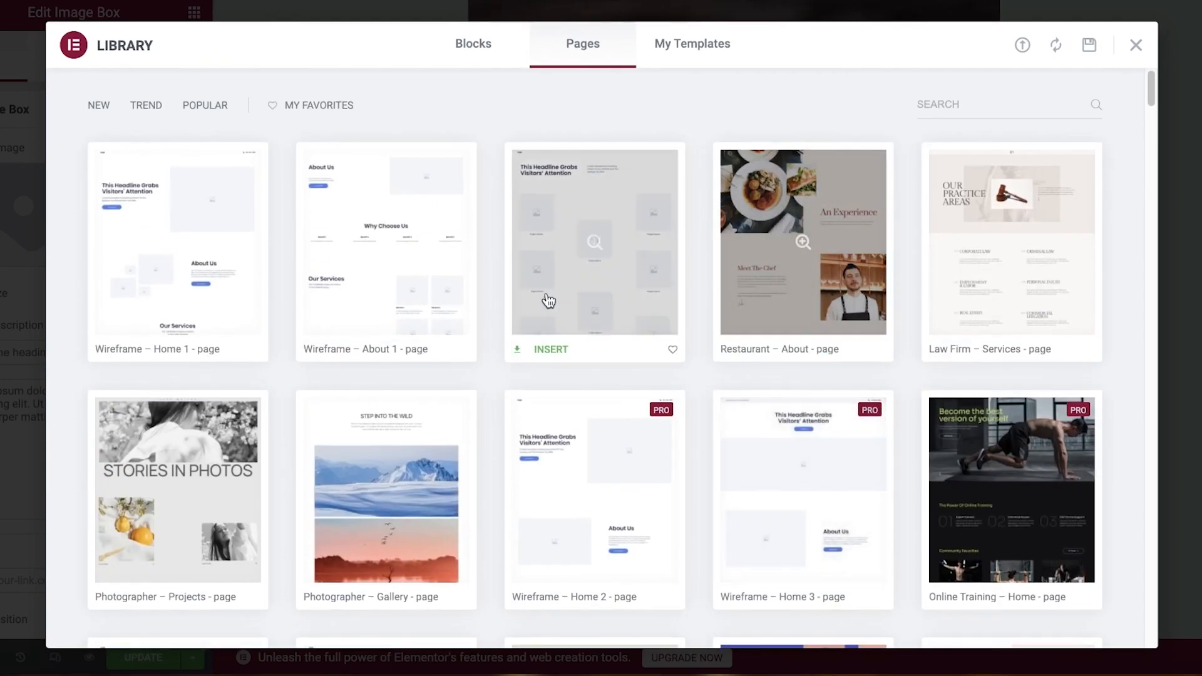
Insert the "Restaurant – About" page template and apply its page settings too
{"action": "left_click", "coordinate": [759, 248]}
{"action": "left_click", "coordinate": [1069, 46]}
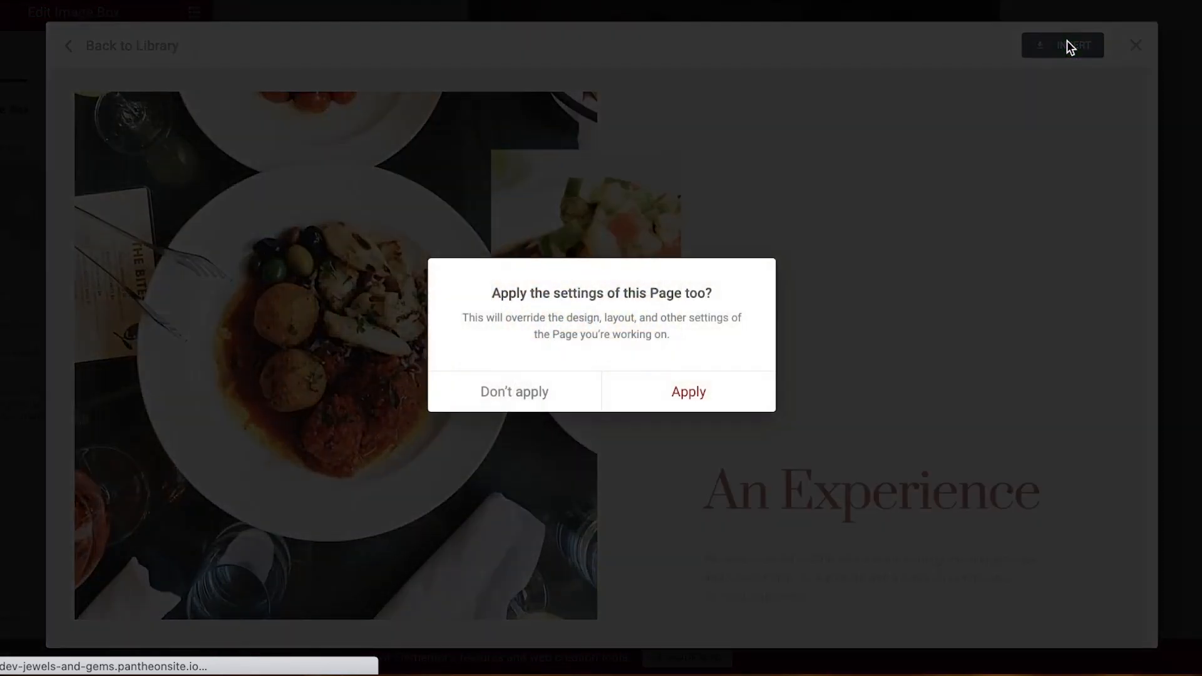
{"action": "left_click", "coordinate": [687, 395]}
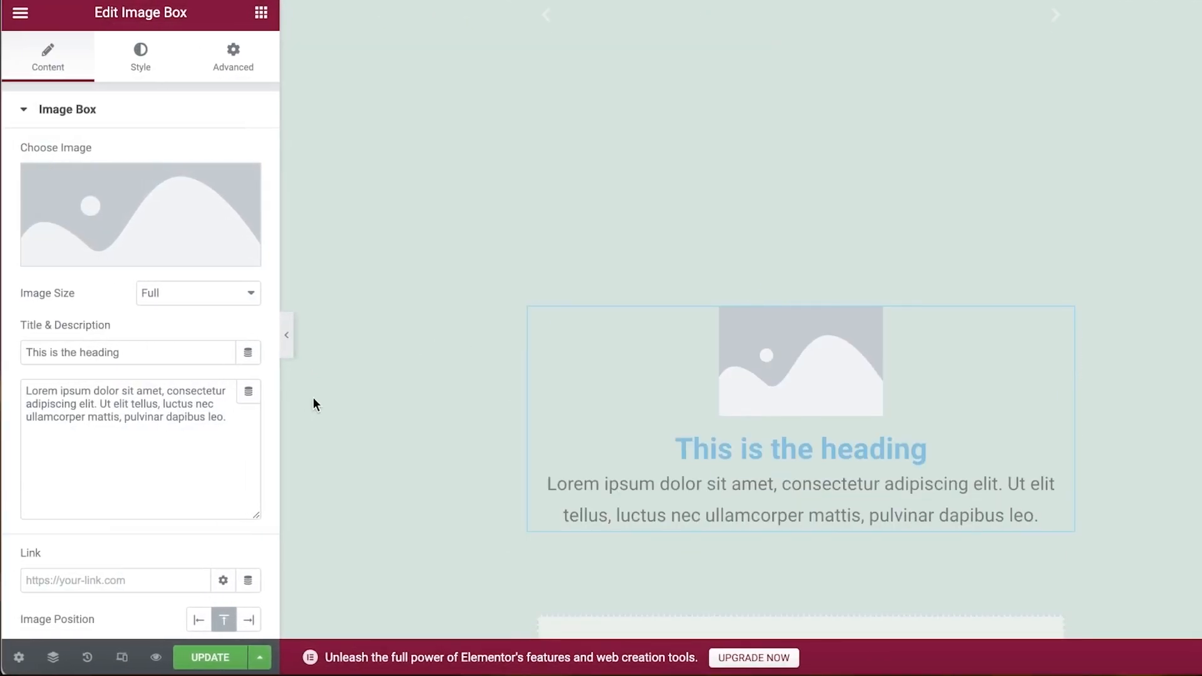
Exit the Home page's Elementor editor and return to the WordPress Pages list
{"action": "scroll", "coordinate": [683, 412], "scroll_direction": "up", "scroll_amount": 8}
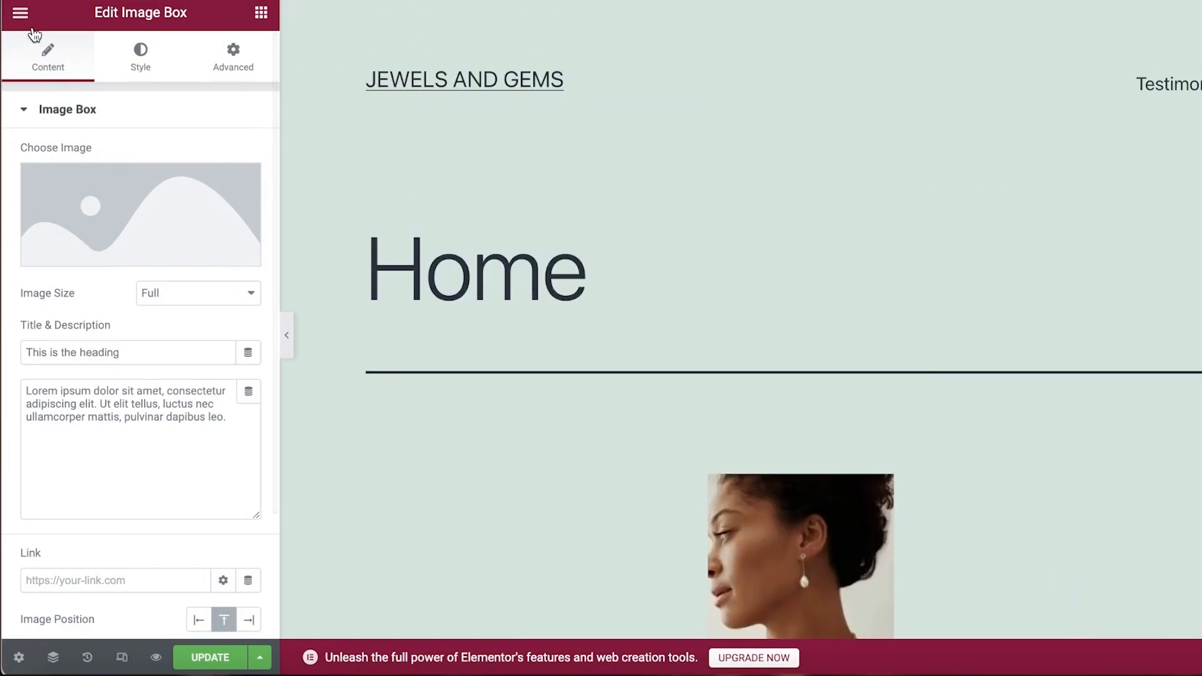
{"action": "left_click", "coordinate": [19, 13]}
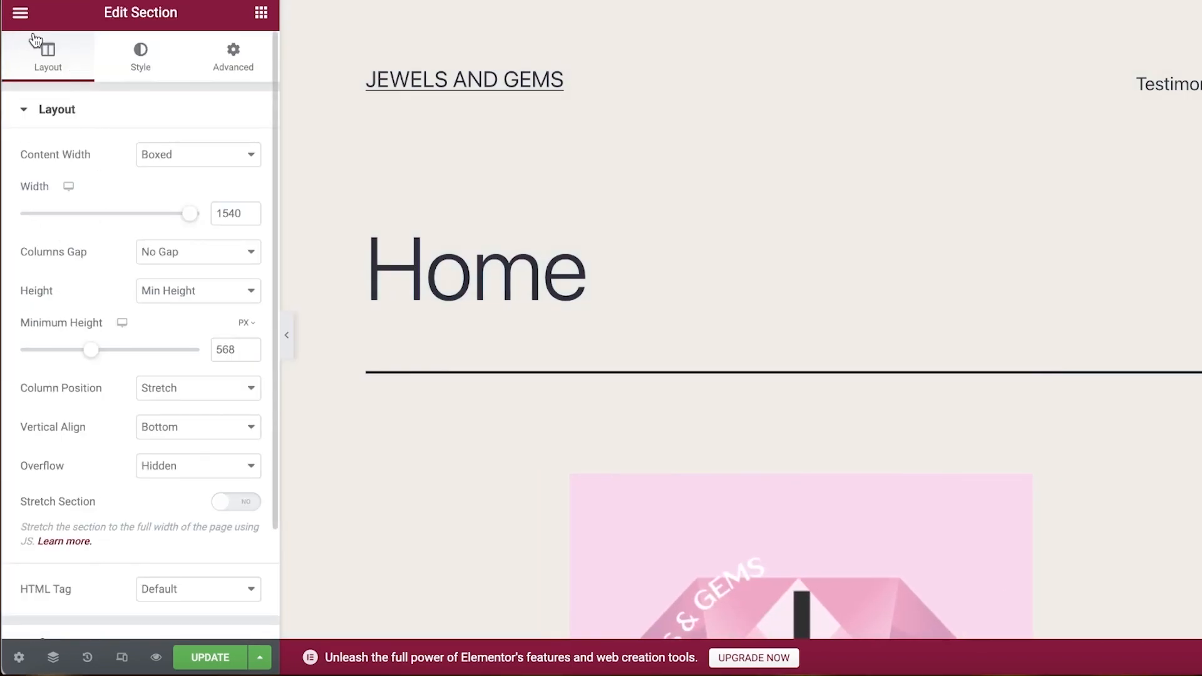
{"action": "left_click", "coordinate": [25, 28]}
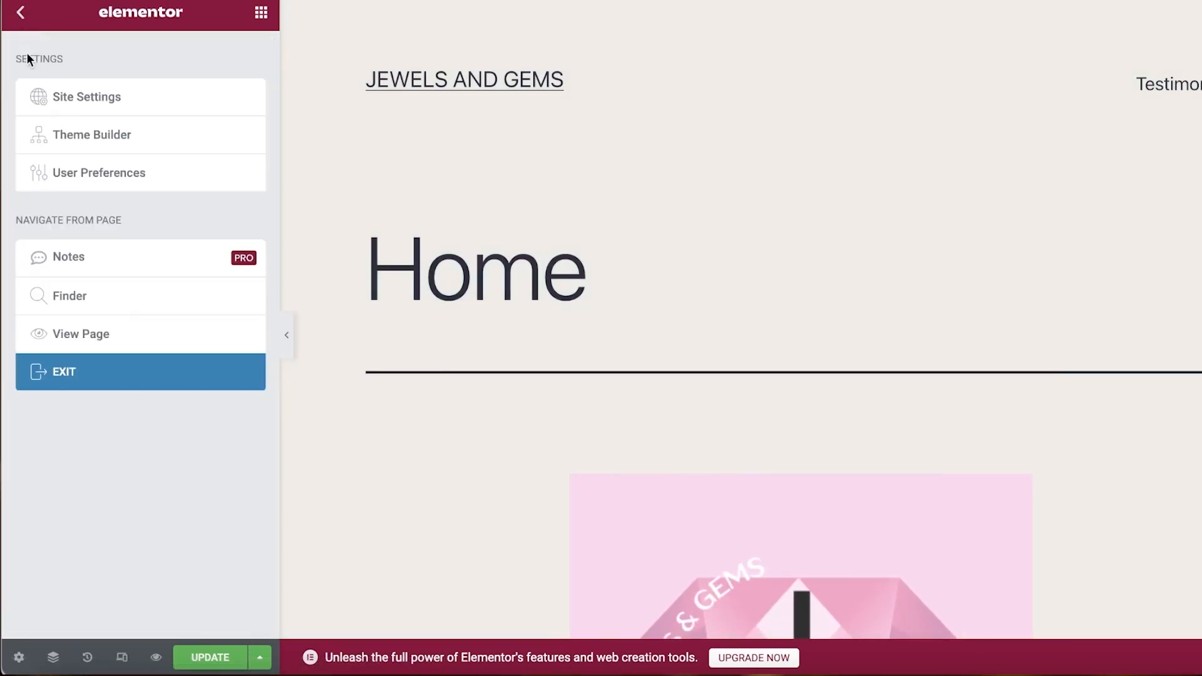
{"action": "left_click", "coordinate": [151, 366]}
{"action": "left_click", "coordinate": [703, 237]}
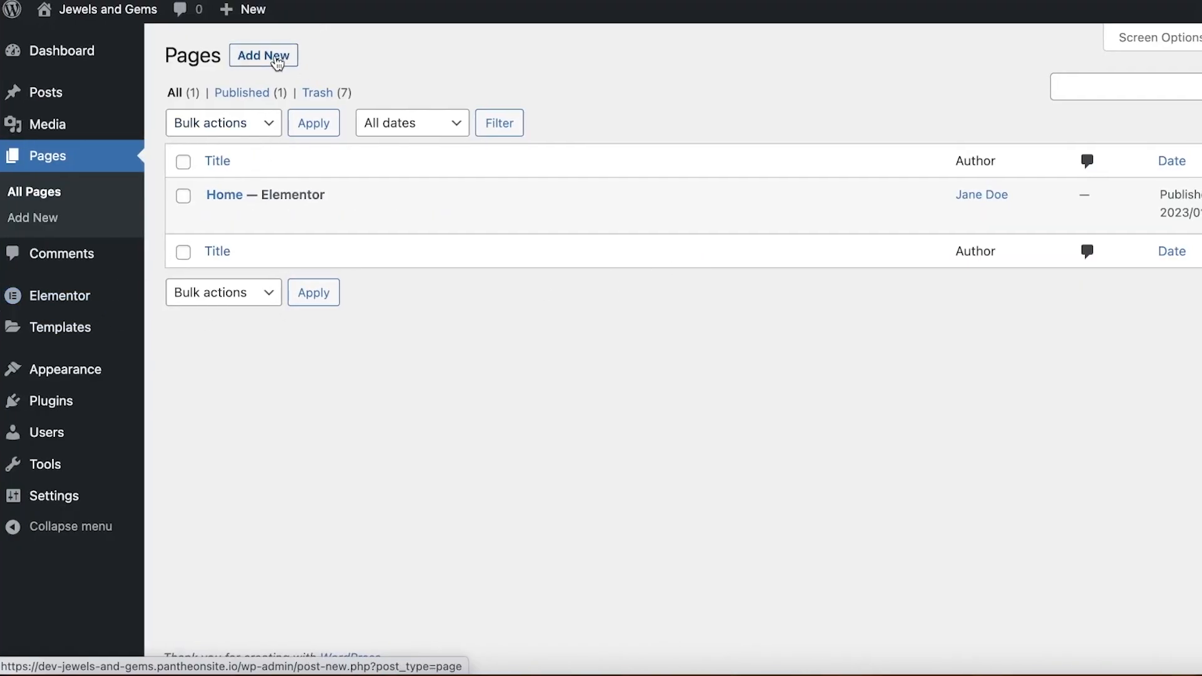
Create a new page and open it for editing with Elementor
{"action": "left_click", "coordinate": [272, 70]}
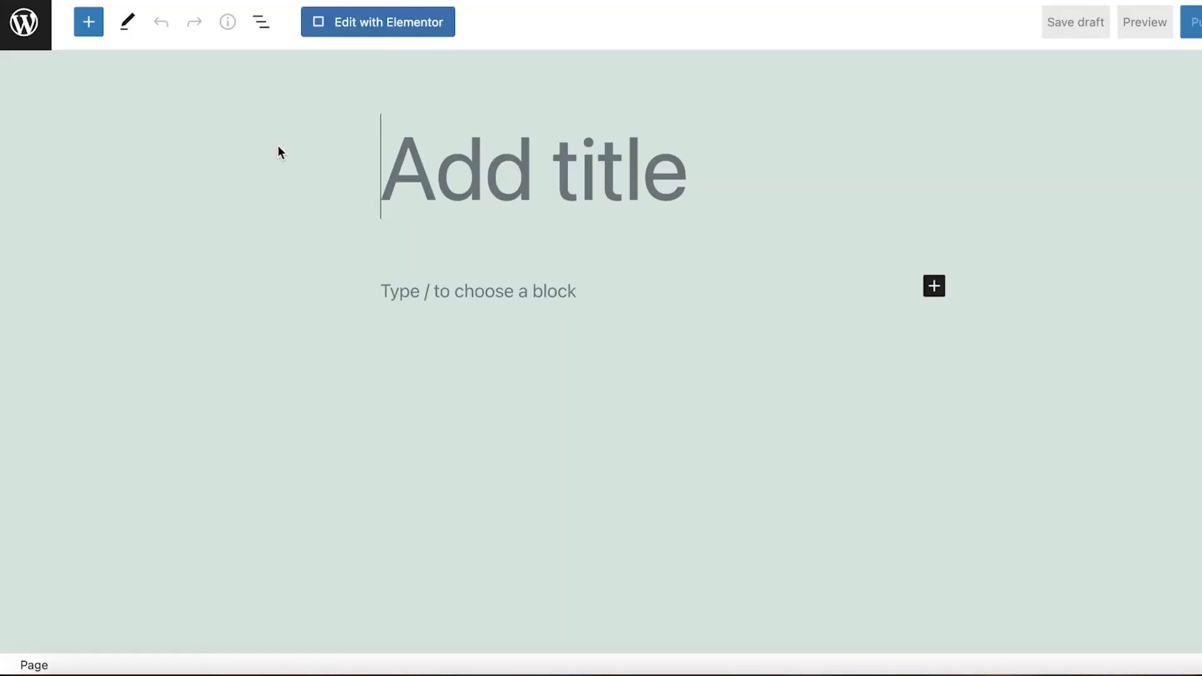
{"action": "left_click", "coordinate": [392, 35]}
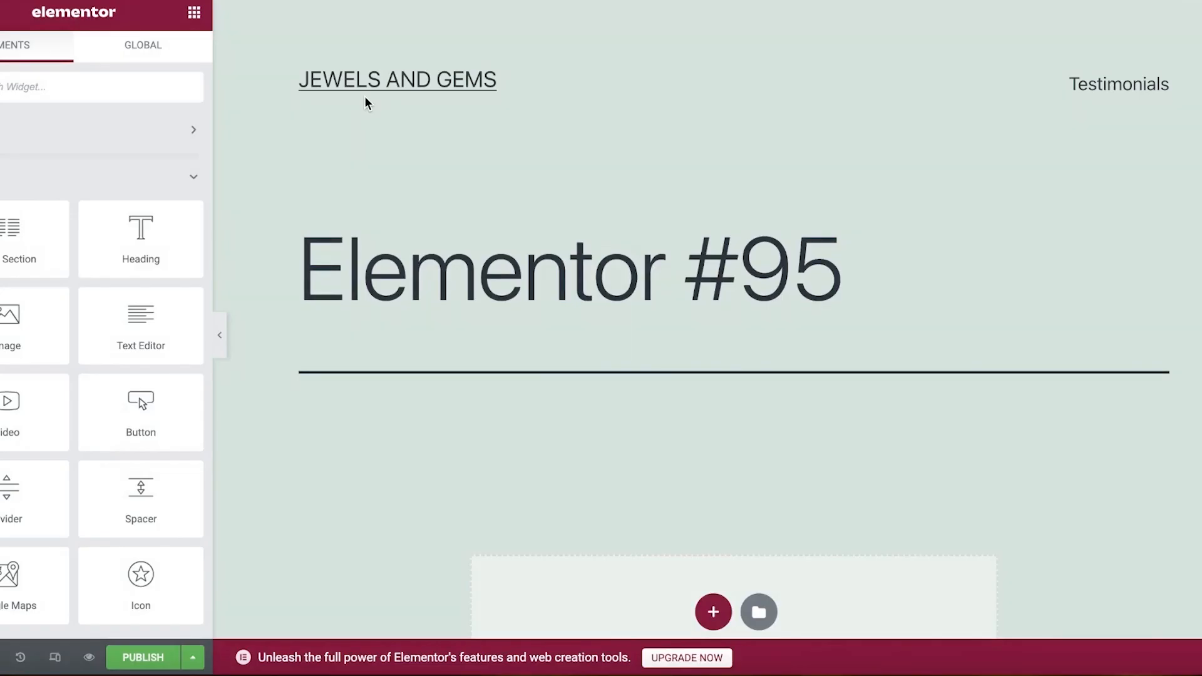
Open the template library on the new page and view the saved templates under My Templates
{"action": "scroll", "coordinate": [621, 399], "scroll_direction": "down", "scroll_amount": 3}
{"action": "left_click", "coordinate": [758, 437]}
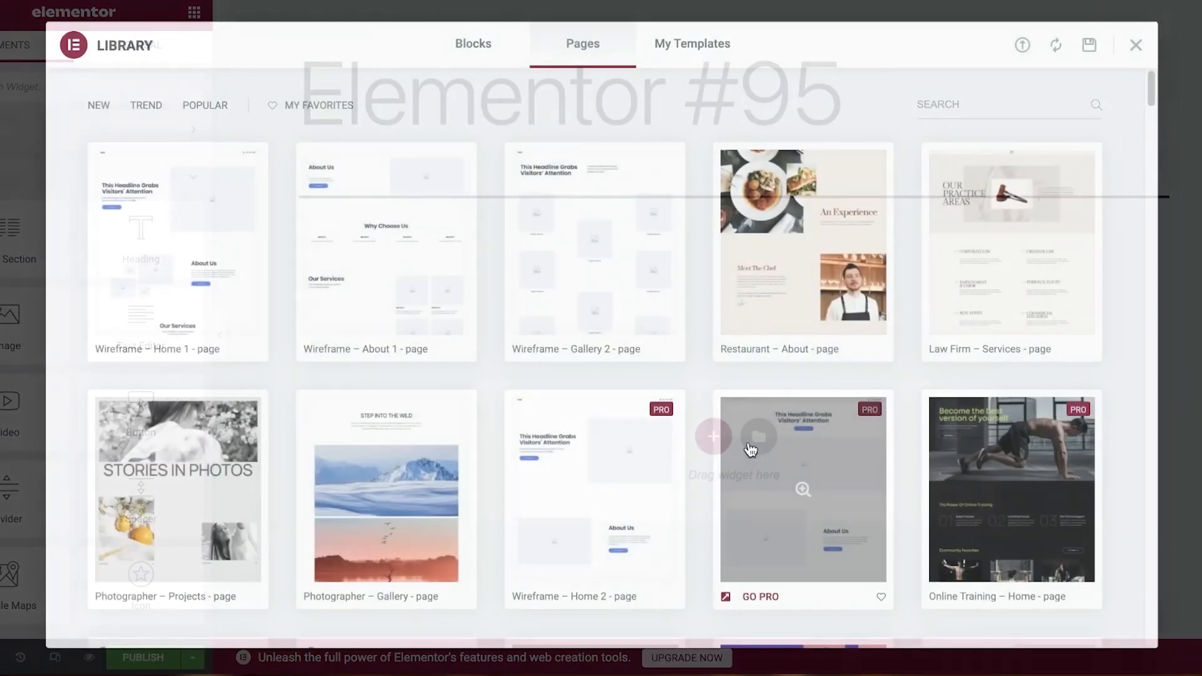
{"action": "left_click", "coordinate": [670, 63]}
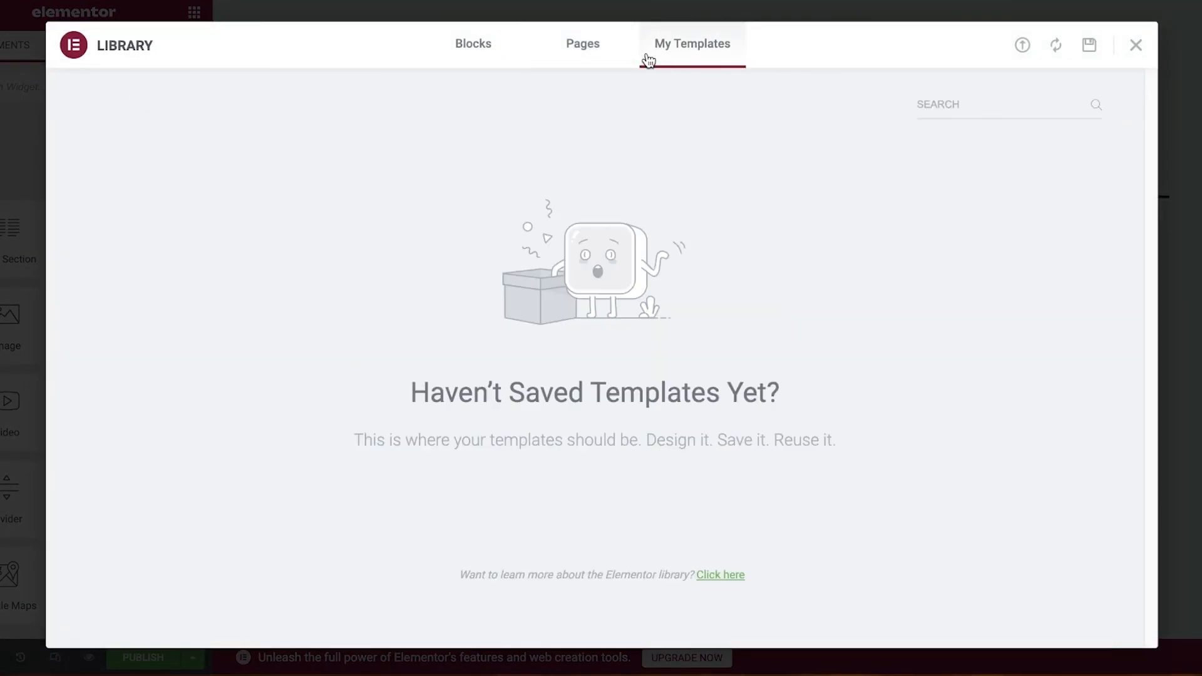
Insert the "Photographer – Gallery" page template from the library and apply its page settings too
{"action": "left_click", "coordinate": [594, 59]}
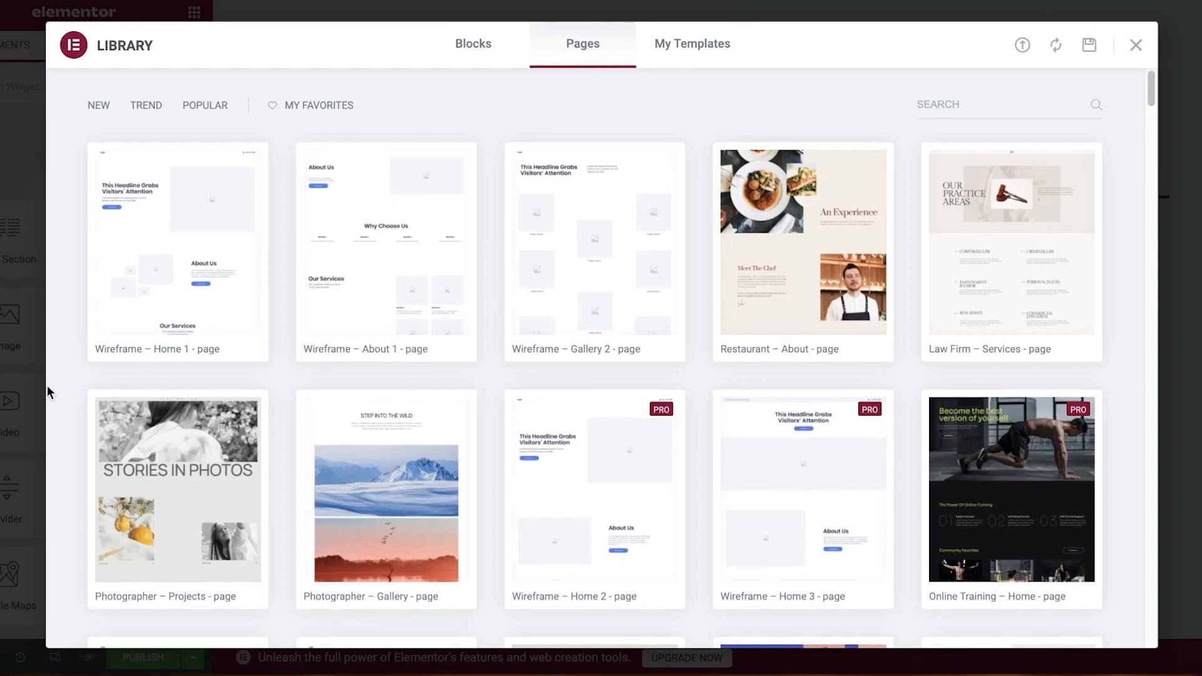
{"action": "scroll", "coordinate": [1033, 187], "scroll_direction": "down", "scroll_amount": 3}
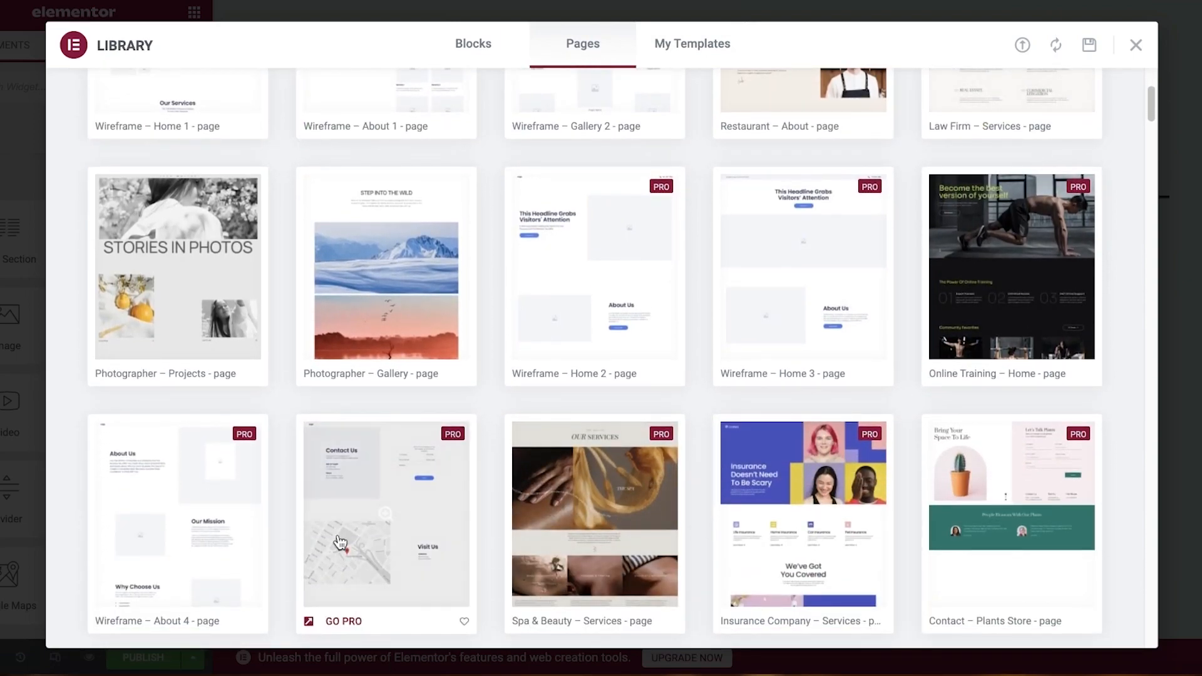
{"action": "mouse_move", "coordinate": [426, 343]}
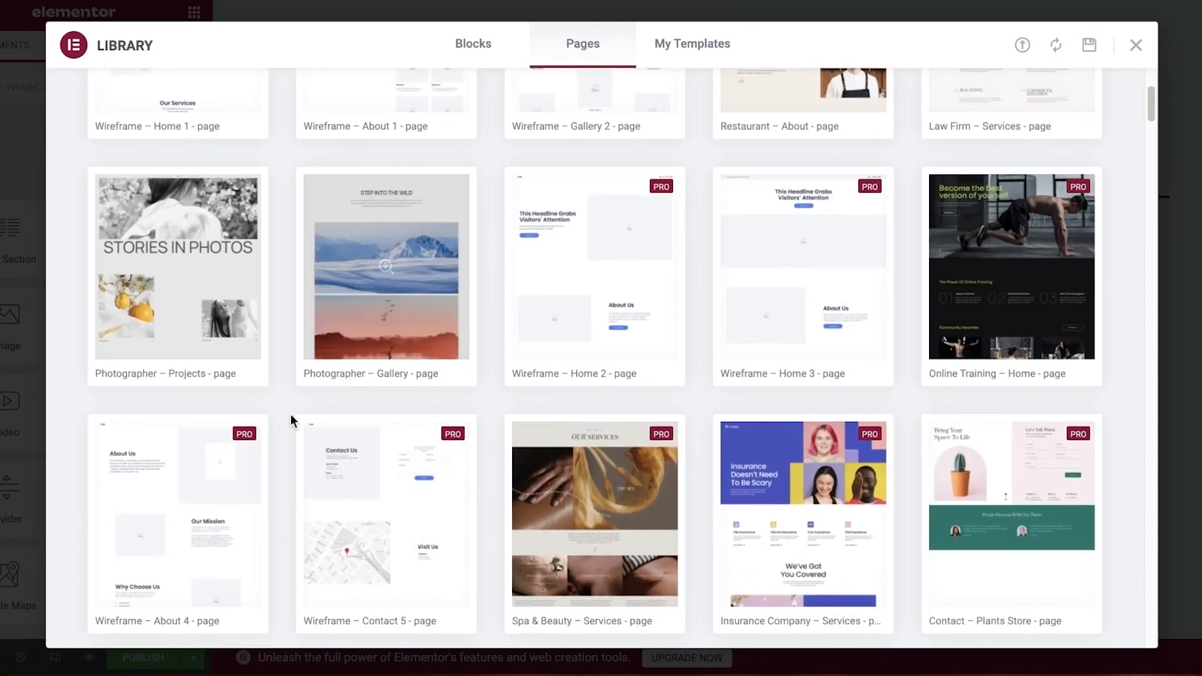
{"action": "left_click", "coordinate": [329, 371]}
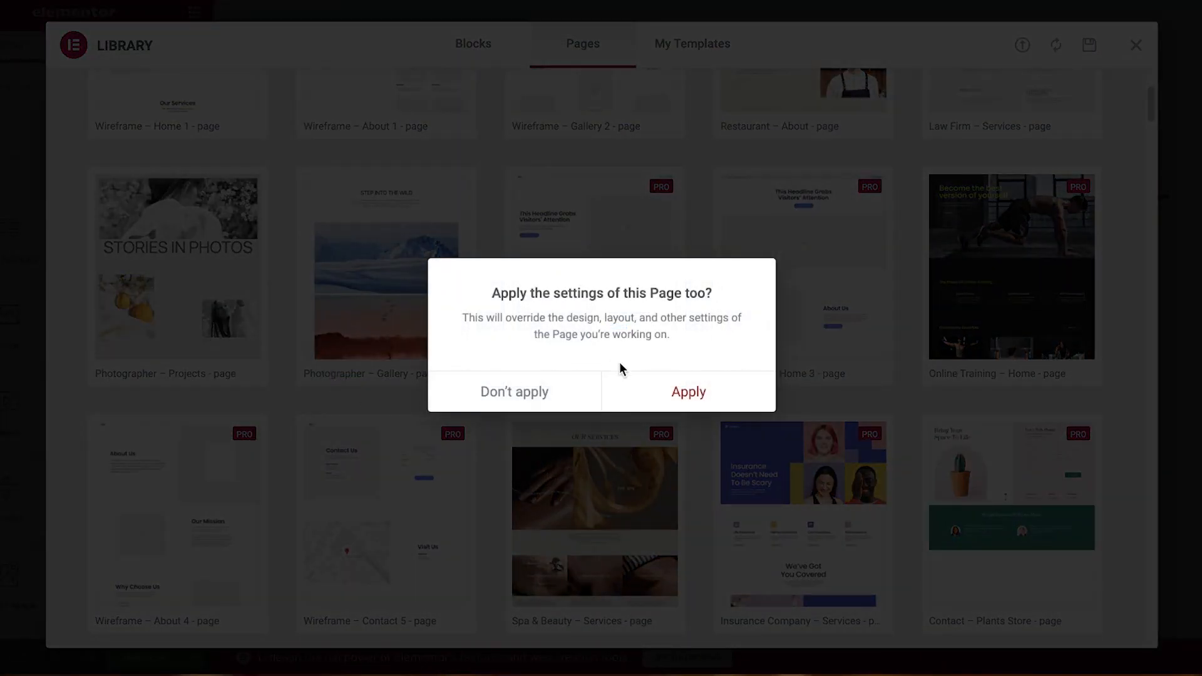
{"action": "left_click", "coordinate": [636, 389]}
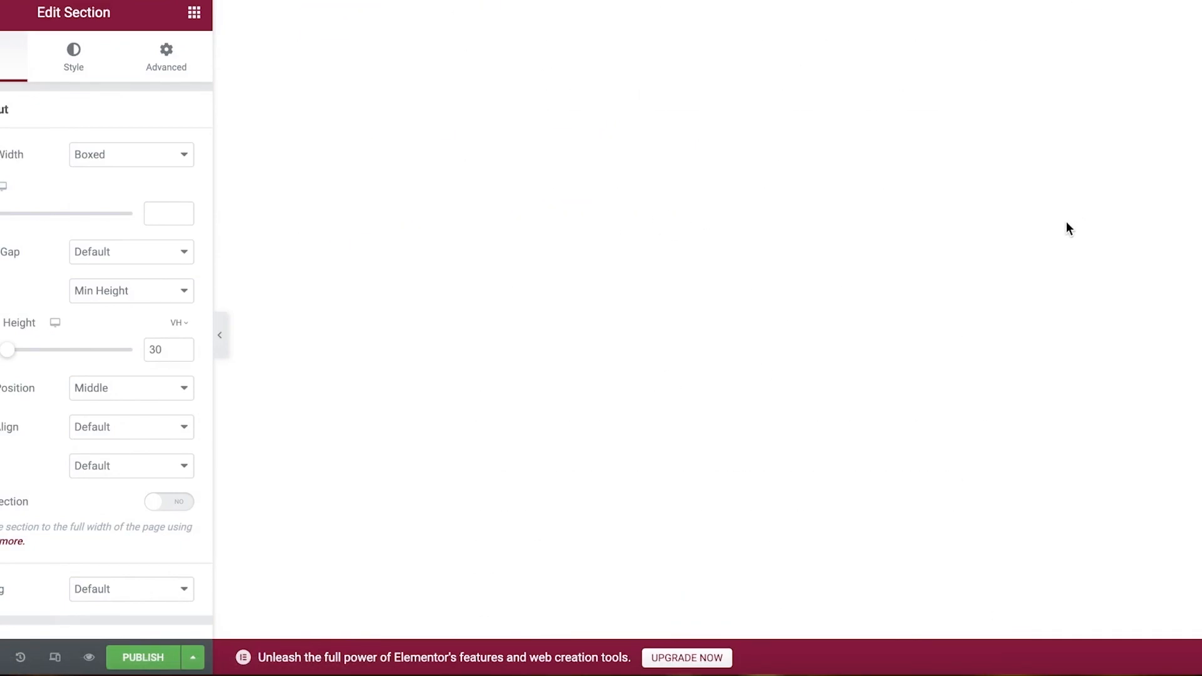
Publish the gallery page and exit the Elementor editor to the WordPress Pages list
{"action": "left_click", "coordinate": [144, 659]}
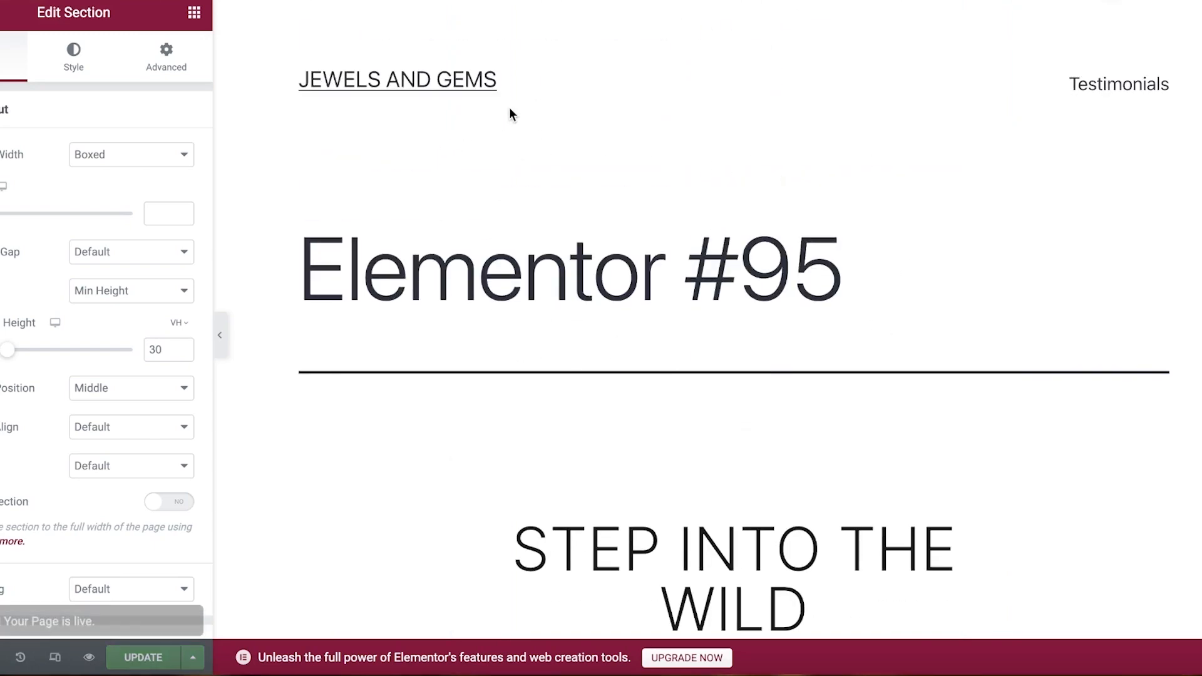
{"action": "left_click_drag", "start_coordinate": [322, 277], "coordinate": [904, 260]}
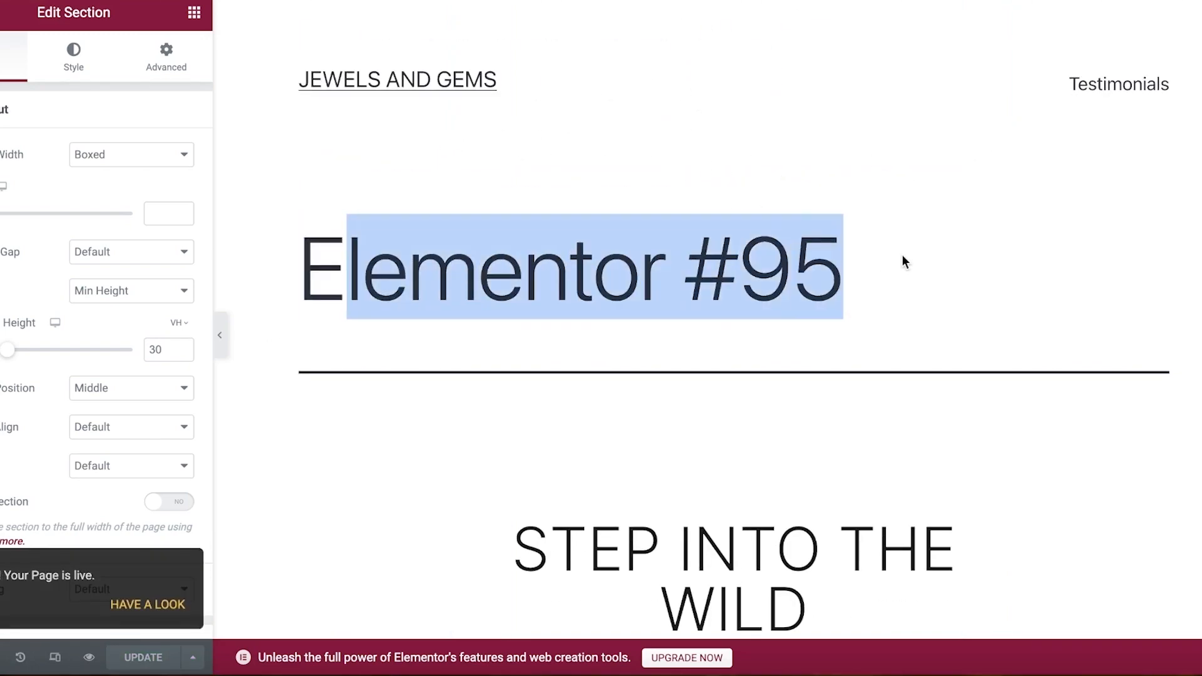
{"action": "left_click", "coordinate": [262, 313]}
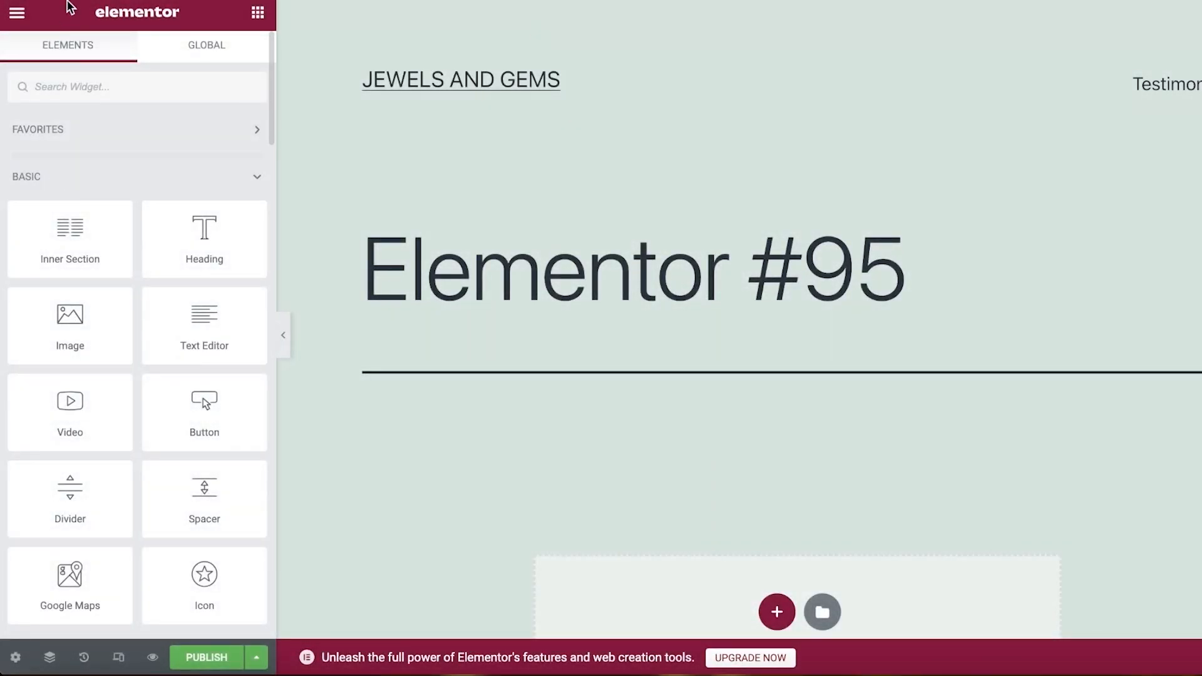
{"action": "left_click", "coordinate": [27, 18]}
{"action": "left_click", "coordinate": [142, 388]}
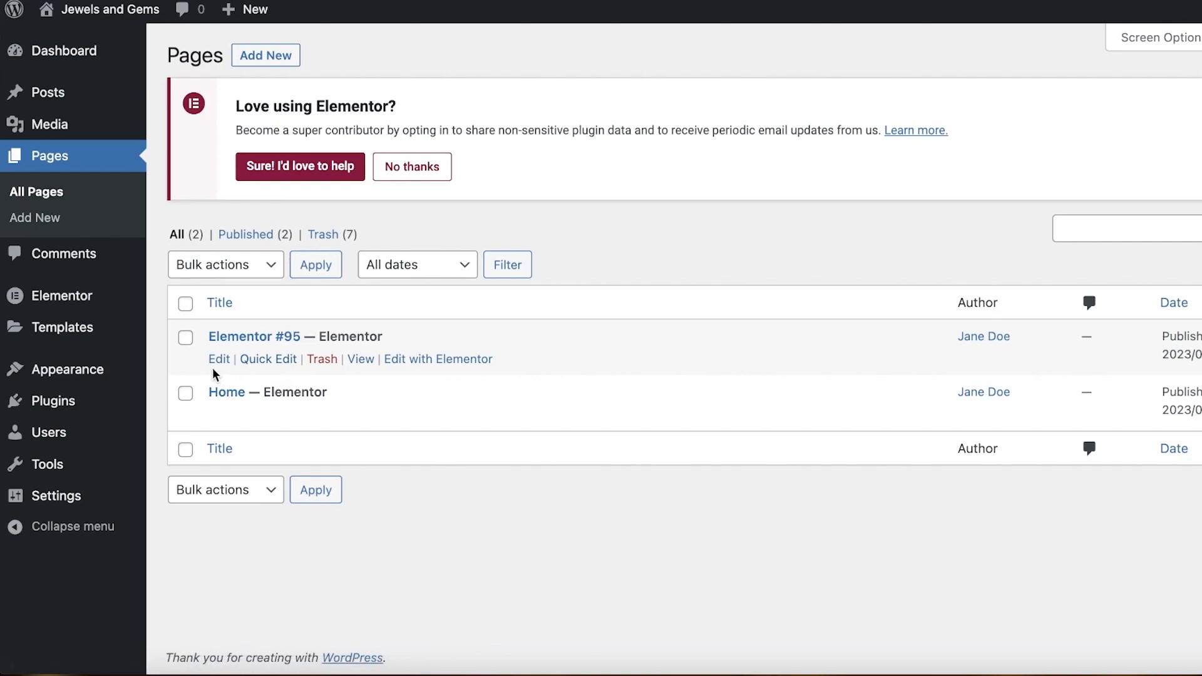
Open the Elementor #95 page for quick editing and review its title, template and parent page options
{"action": "left_click", "coordinate": [257, 362]}
{"action": "triple_click", "coordinate": [350, 370]}
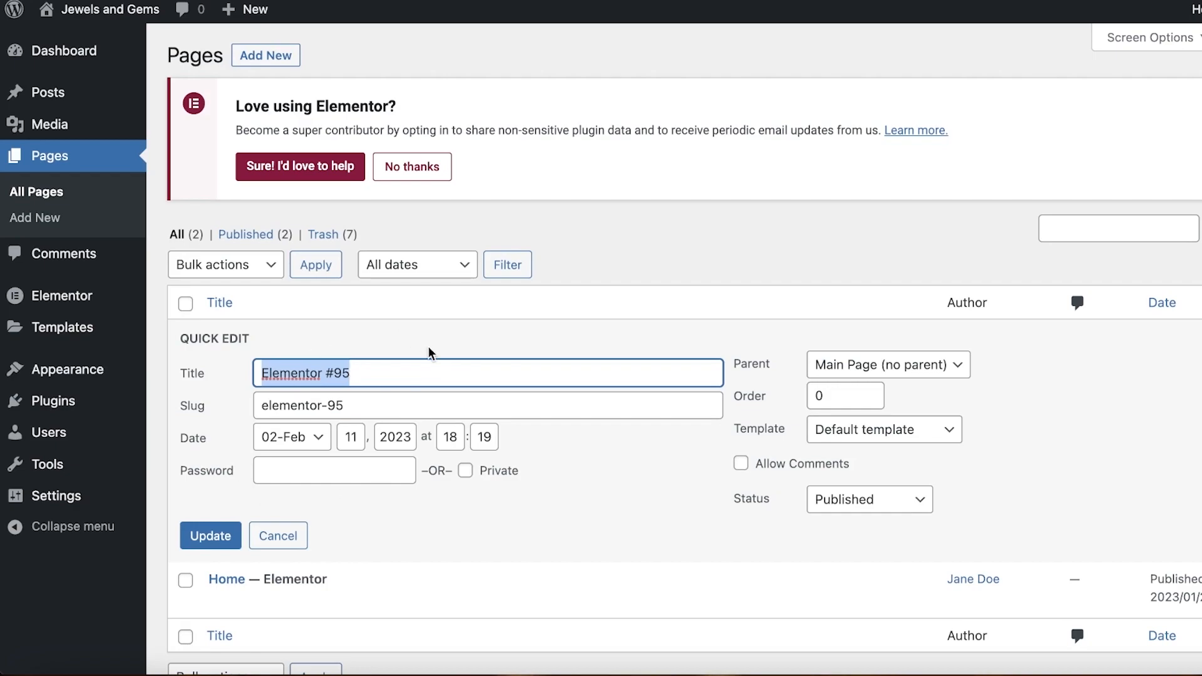
{"action": "left_click", "coordinate": [860, 431]}
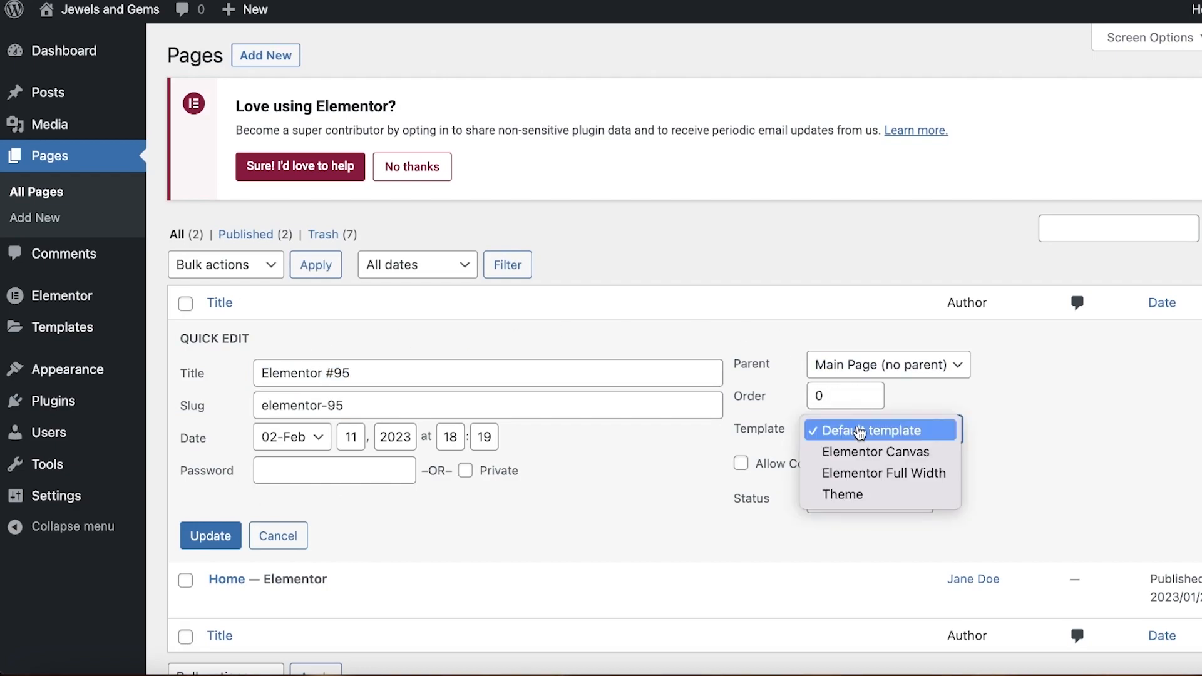
{"action": "left_click", "coordinate": [942, 418]}
{"action": "left_click", "coordinate": [958, 364]}
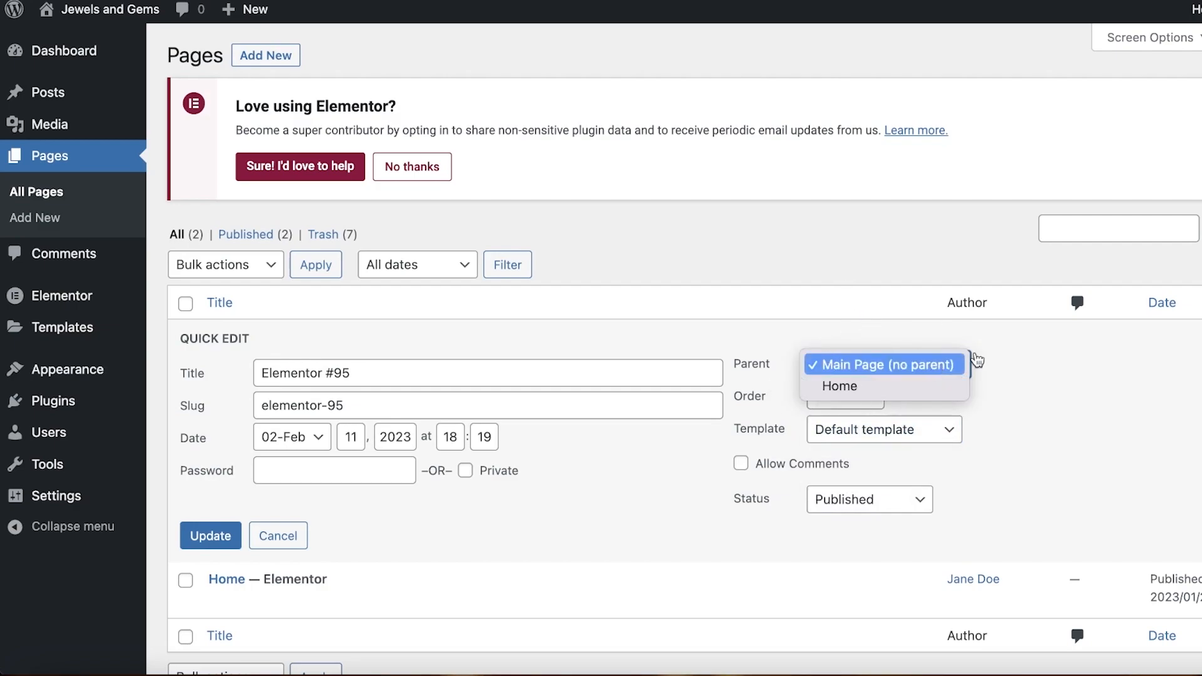
{"action": "left_click", "coordinate": [937, 367]}
{"action": "scroll", "coordinate": [413, 389], "scroll_direction": "down", "scroll_amount": 2}
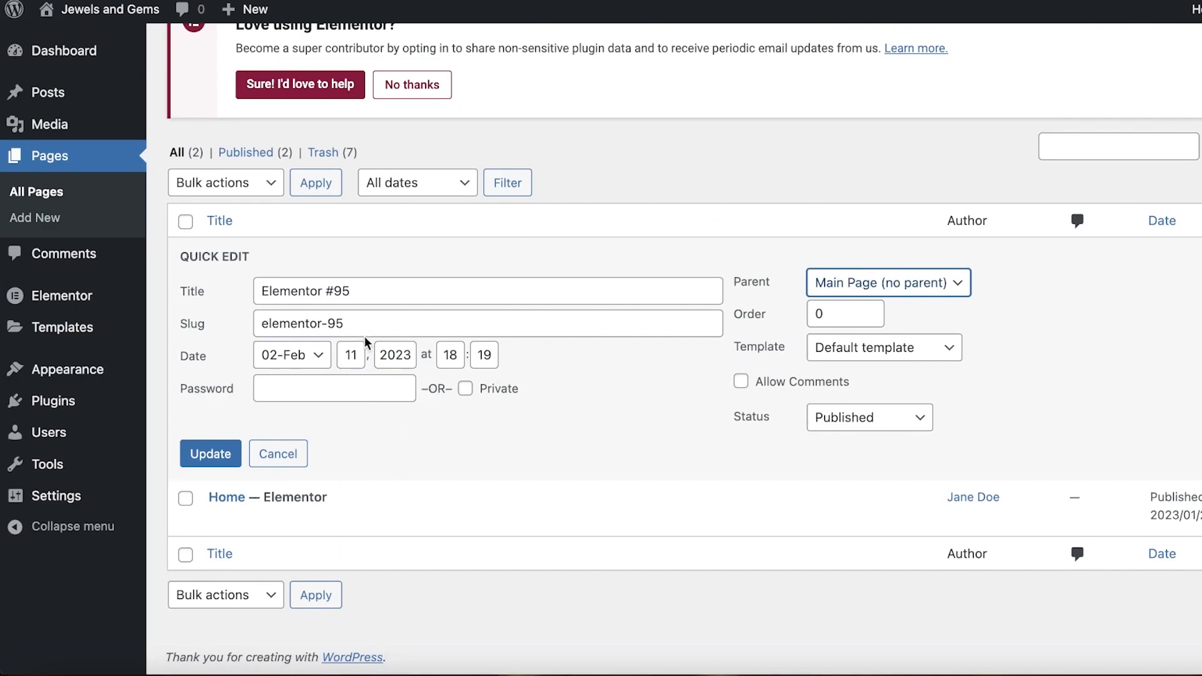